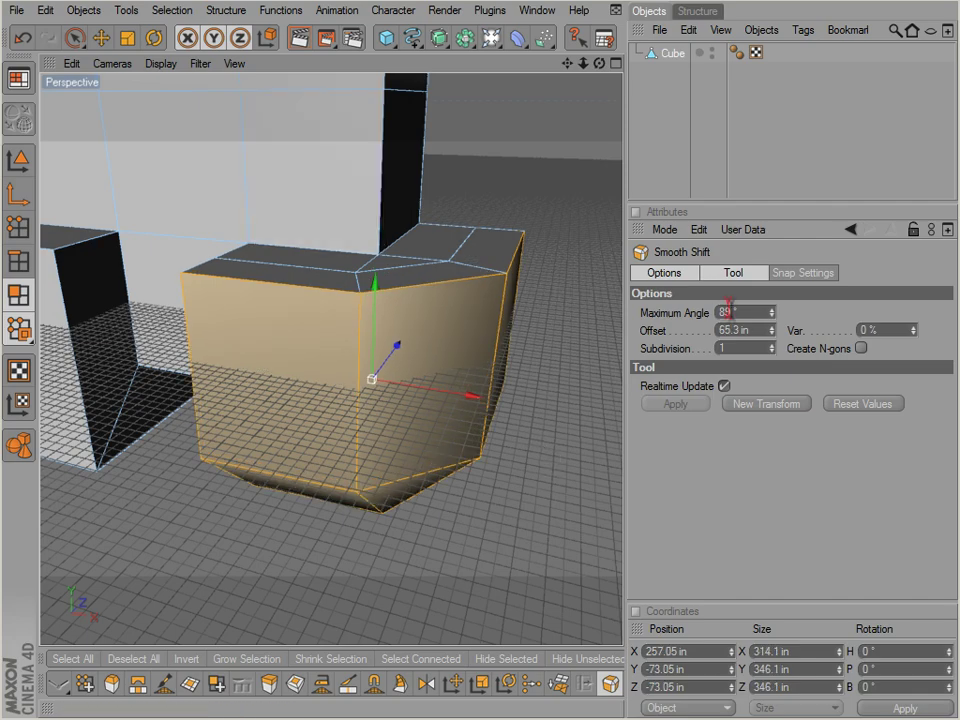
Undo the last smooth shift and smooth shift the block's selected faces by about 129.4 in with a 5° maximum angle.
{"action": "key", "text": "ctrl+z"}
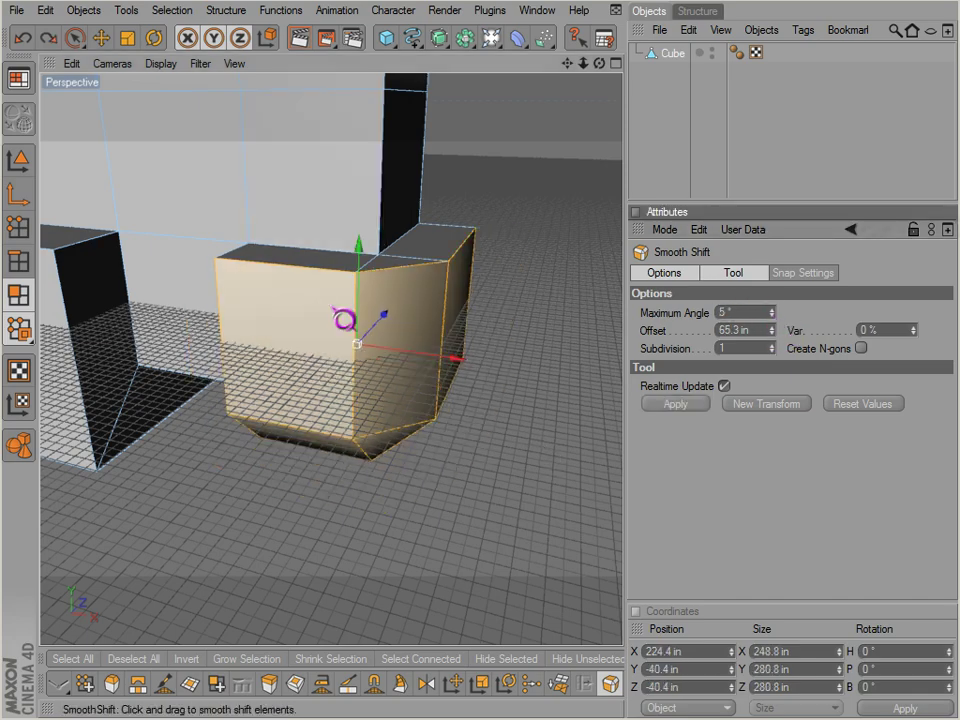
{"action": "left_click_drag", "start_coordinate": [262, 263], "coordinate": [549, 441]}
{"action": "scroll", "coordinate": [250, 270], "scroll_direction": "down", "scroll_amount": 3}
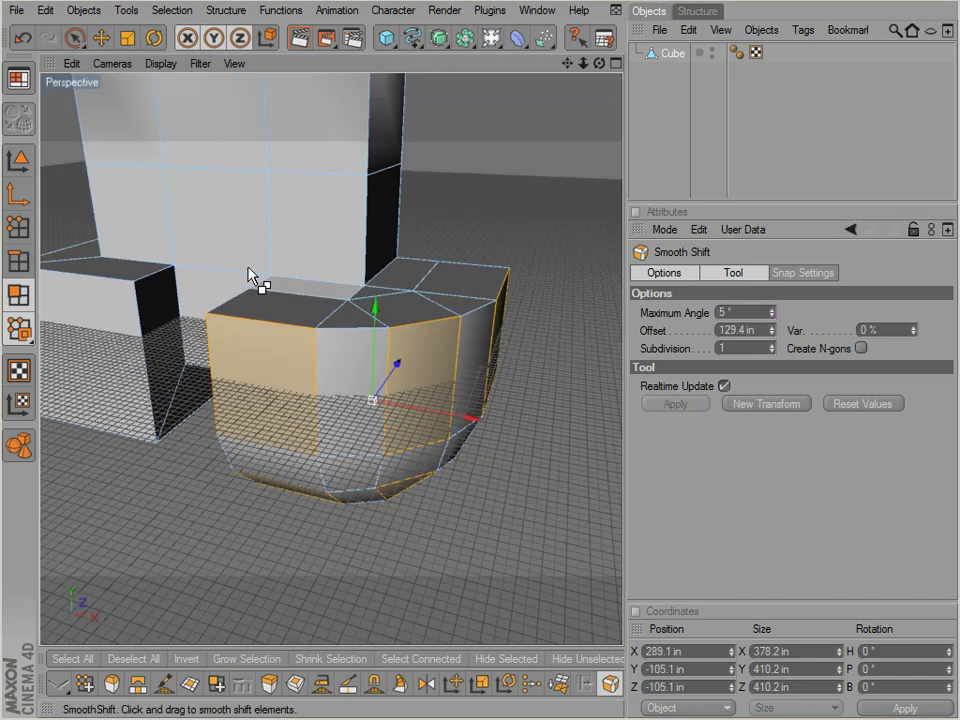
{"action": "scroll", "coordinate": [249, 272], "scroll_direction": "up", "scroll_amount": 1}
{"action": "middle_click_drag", "start_coordinate": [250, 245], "coordinate": [241, 280], "text": "alt"}
{"action": "left_click_drag", "start_coordinate": [241, 280], "coordinate": [538, 443], "text": "alt"}
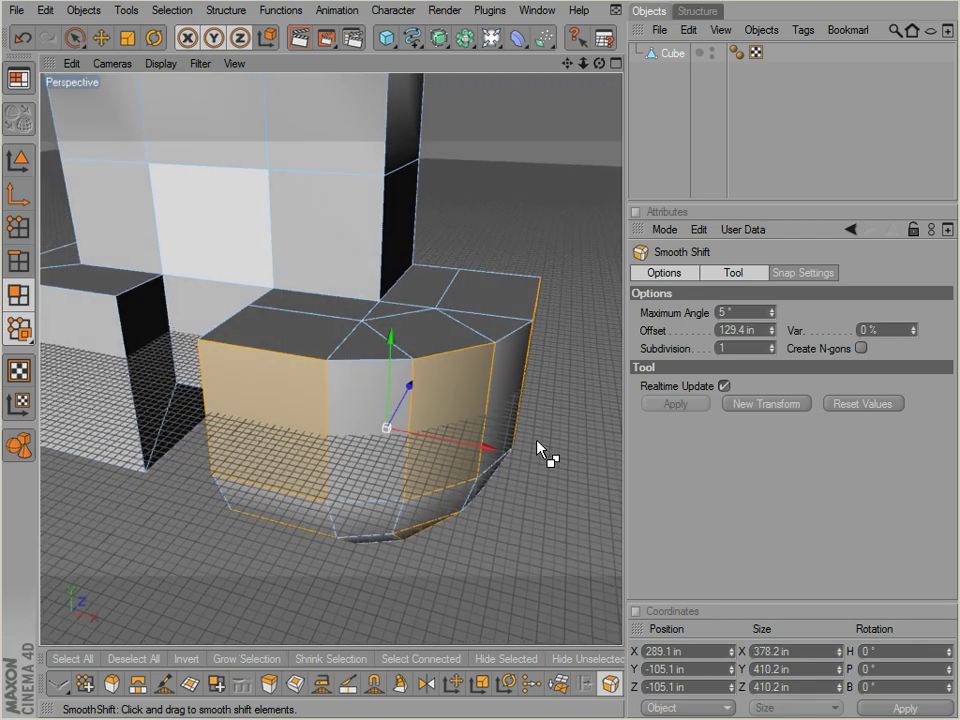
Undo the latest smooth shift of the right-hand lower block along with its face selection.
{"action": "key", "text": "ctrl+z"}
{"action": "key", "text": "ctrl+z"}
{"action": "right_click", "coordinate": [247, 252]}
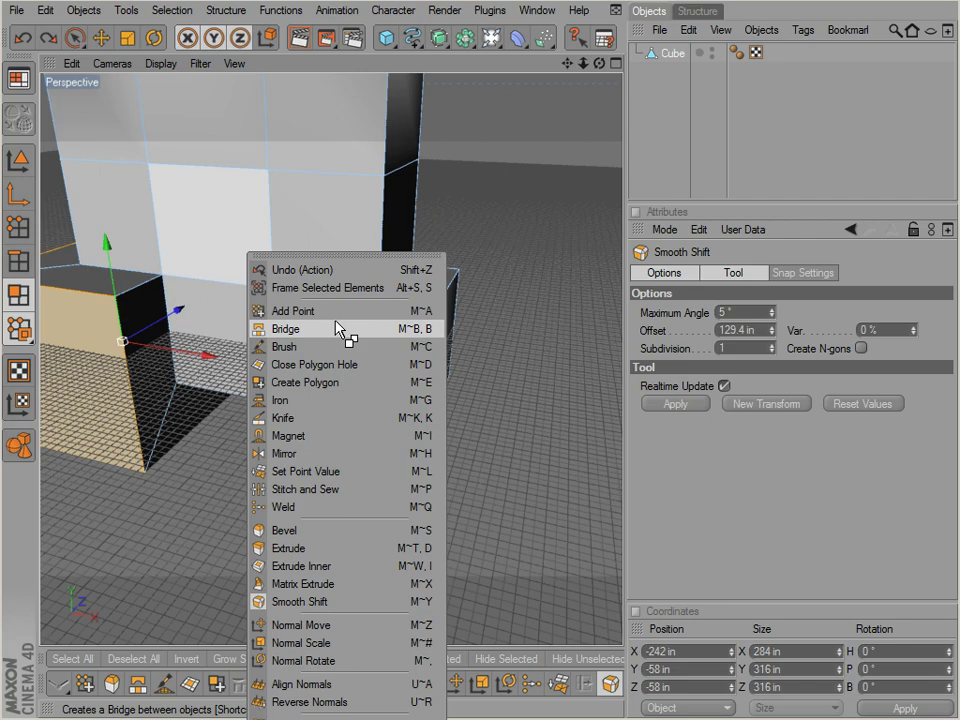
{"action": "key", "text": "Escape"}
Try the Add Point tool on the middle and right front faces, at about X -53, Y 229 and X 235, Y 142.
{"action": "right_click", "coordinate": [303, 263]}
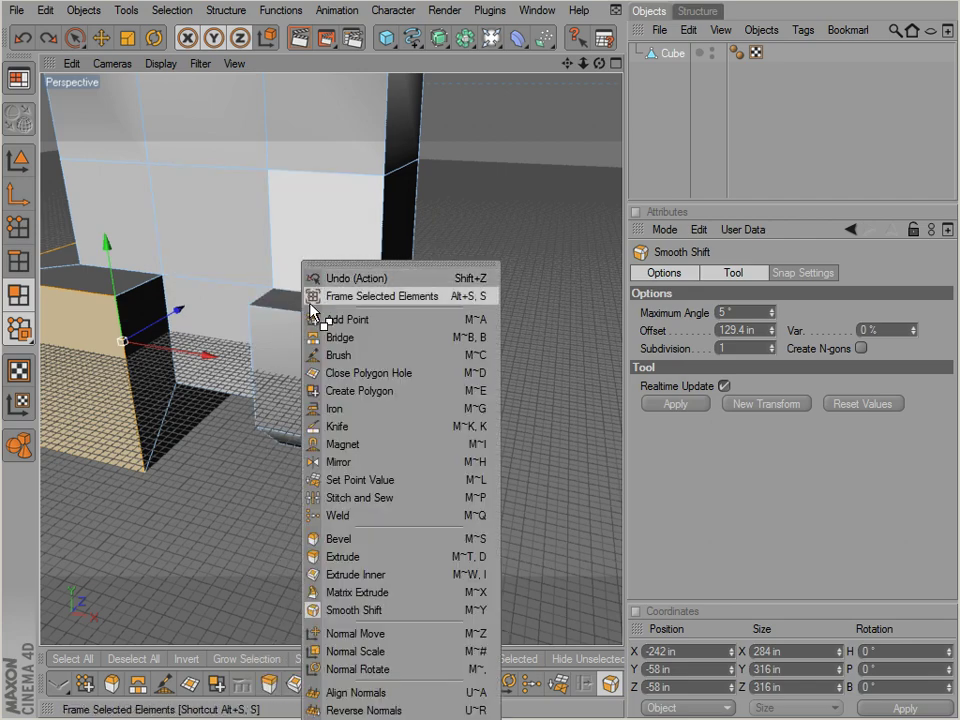
{"action": "left_click", "coordinate": [314, 320]}
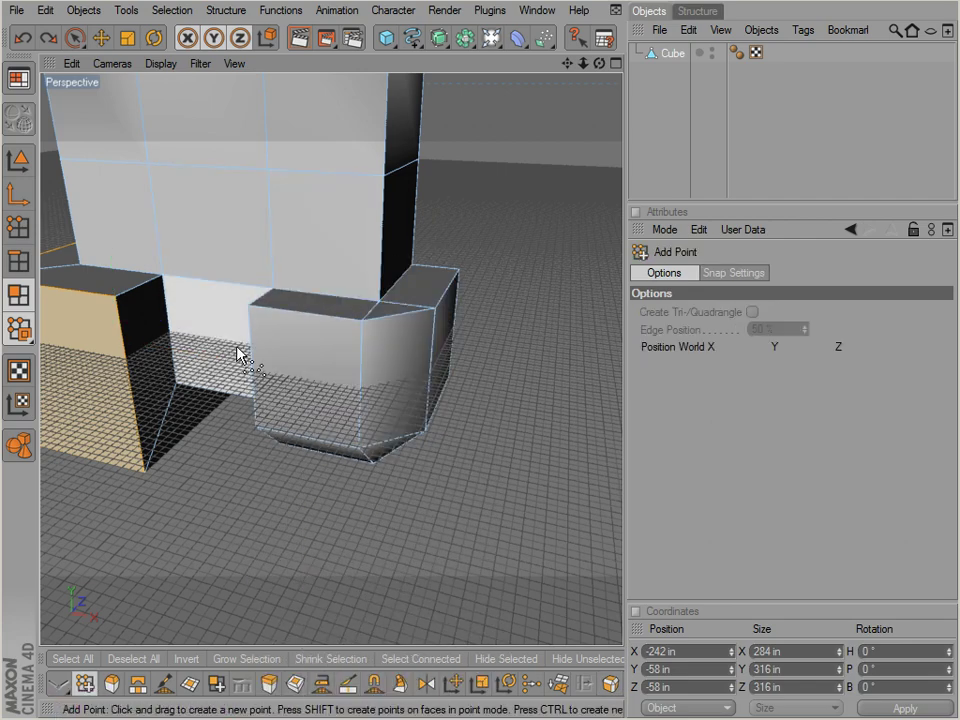
{"action": "middle_click_drag", "start_coordinate": [238, 354], "coordinate": [340, 486], "text": "alt"}
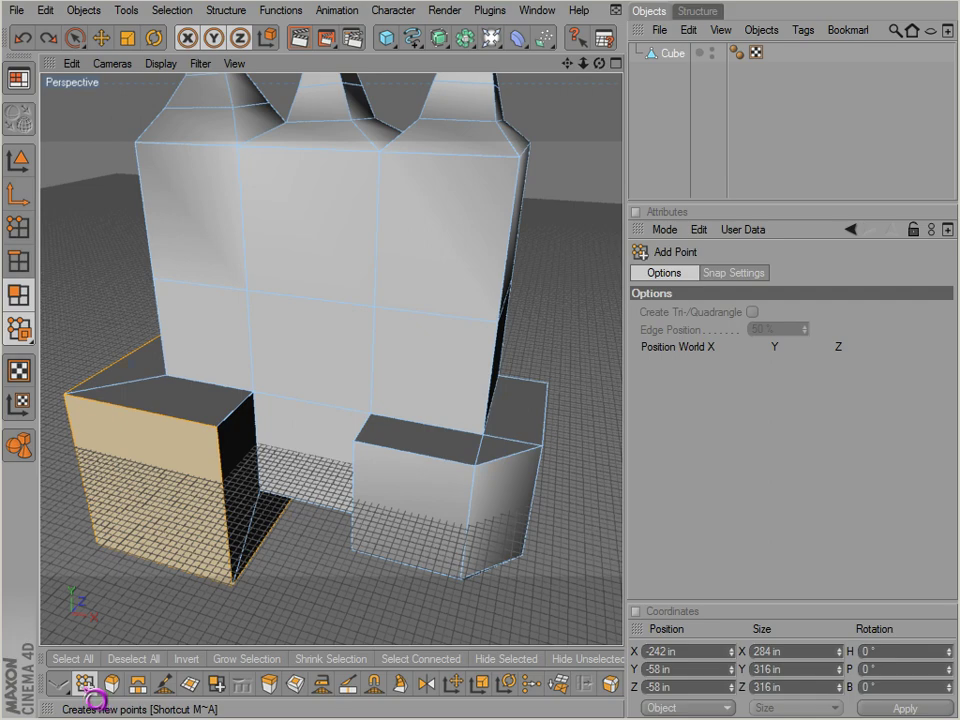
{"action": "left_click_drag", "start_coordinate": [257, 429], "coordinate": [281, 354], "text": "alt"}
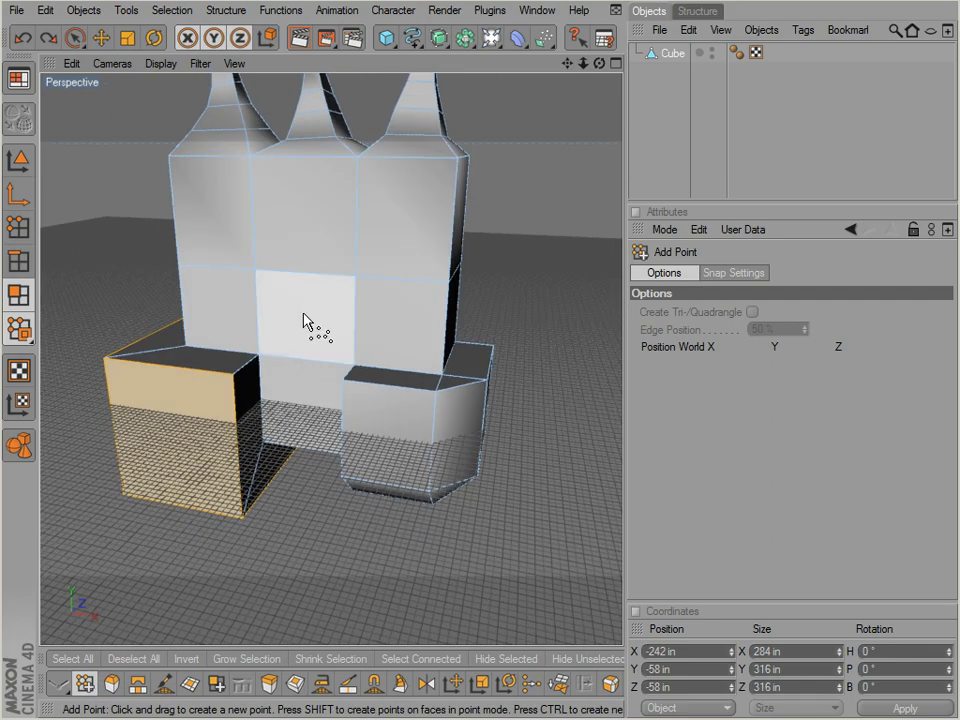
{"action": "scroll", "coordinate": [300, 328], "scroll_direction": "up", "scroll_amount": 4}
{"action": "scroll", "coordinate": [295, 333], "scroll_direction": "down", "scroll_amount": 3}
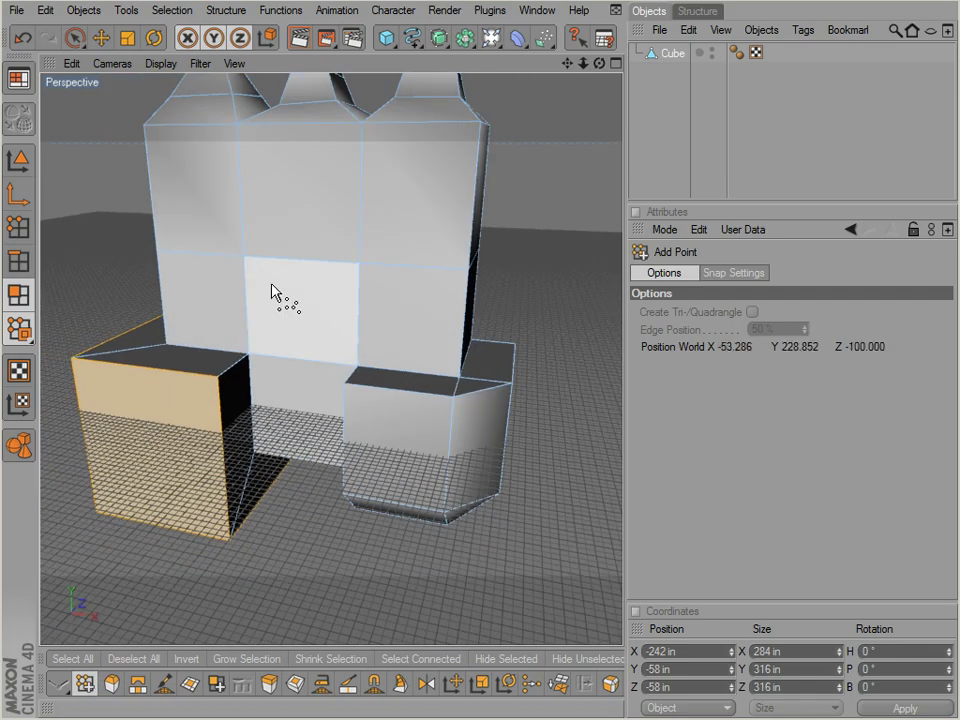
{"action": "left_click", "coordinate": [271, 291]}
{"action": "left_click", "coordinate": [379, 350]}
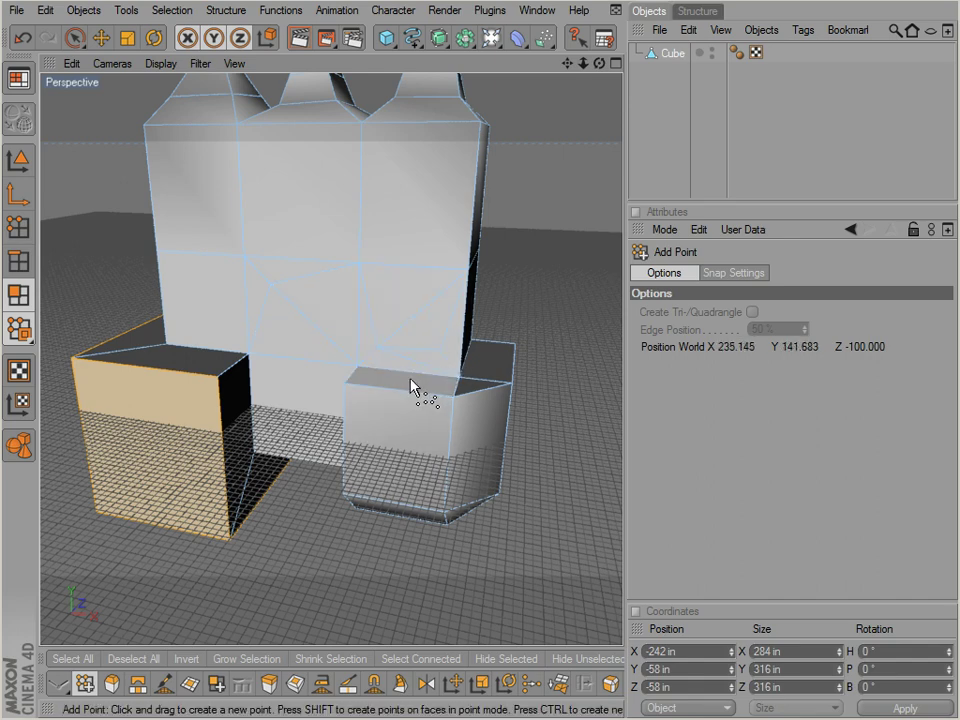
{"action": "key", "text": "ctrl+z"}
Try adding points to the upper middle front face, at about X 47, Y 416 and X 98, Y 401.
{"action": "middle_click_drag", "start_coordinate": [537, 392], "coordinate": [537, 442], "text": "alt"}
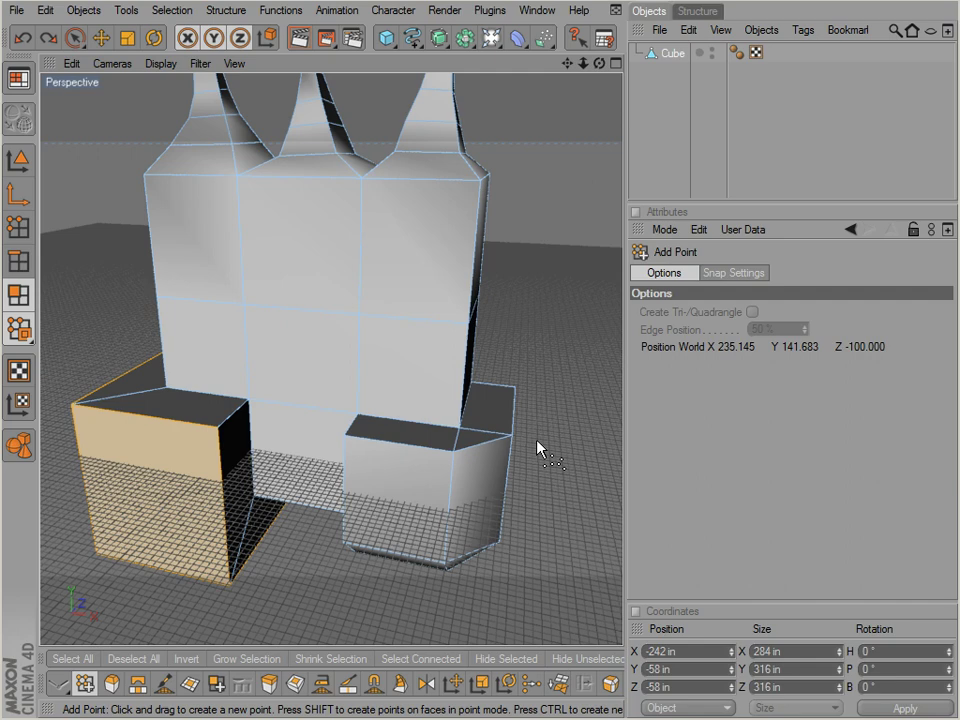
{"action": "left_click_drag", "start_coordinate": [537, 441], "coordinate": [537, 460], "text": "alt"}
{"action": "left_click", "coordinate": [323, 241]}
{"action": "key", "text": "ctrl+z"}
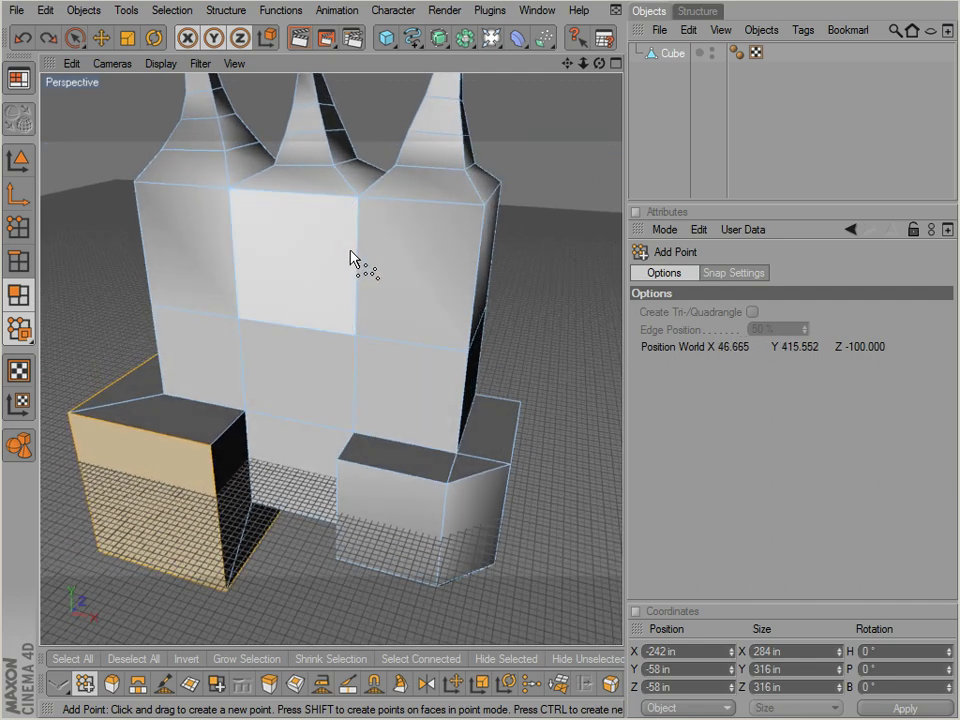
{"action": "left_click", "coordinate": [358, 257]}
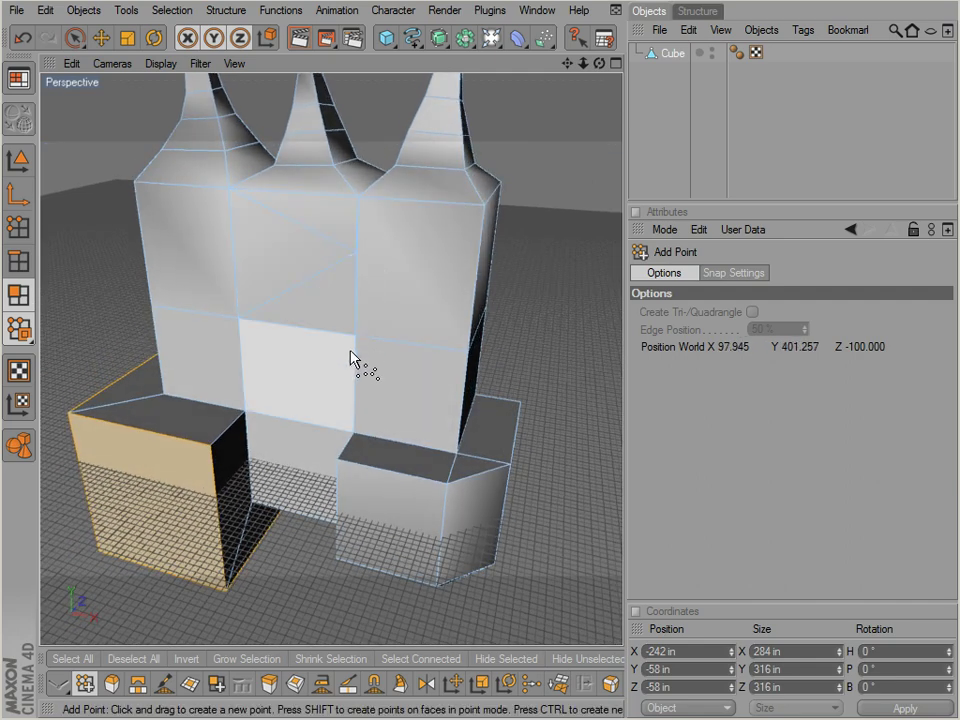
{"action": "scroll", "coordinate": [342, 349], "scroll_direction": "up", "scroll_amount": 3}
{"action": "scroll", "coordinate": [340, 349], "scroll_direction": "down", "scroll_amount": 3}
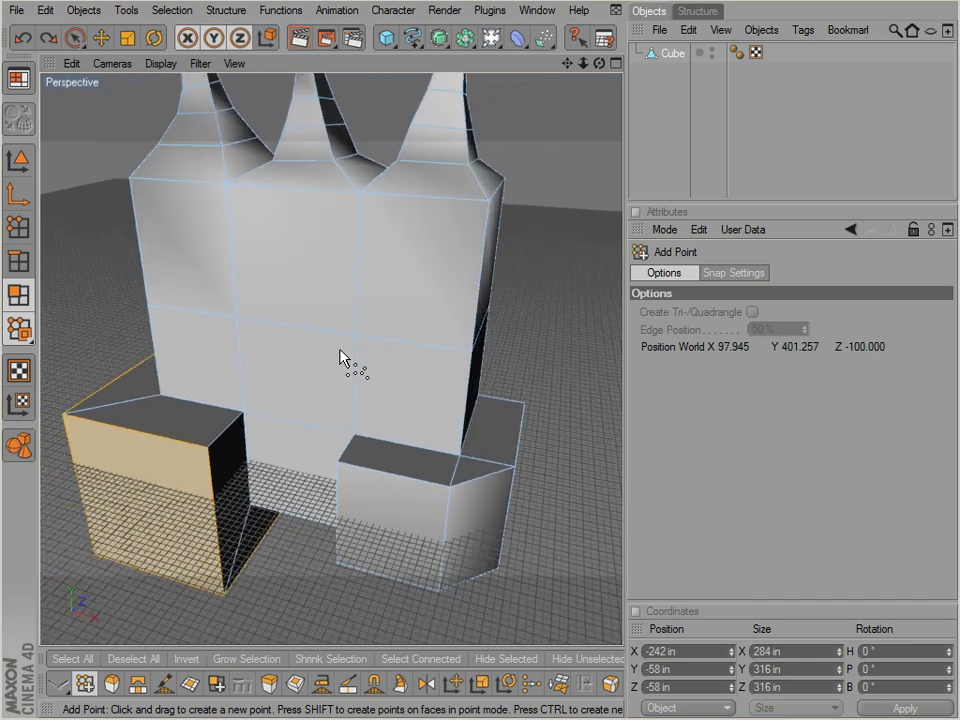
{"action": "left_click_drag", "start_coordinate": [339, 349], "coordinate": [317, 366], "text": "alt"}
Activate the Bridge tool with Delete Original Polygons enabled.
{"action": "right_click", "coordinate": [308, 229]}
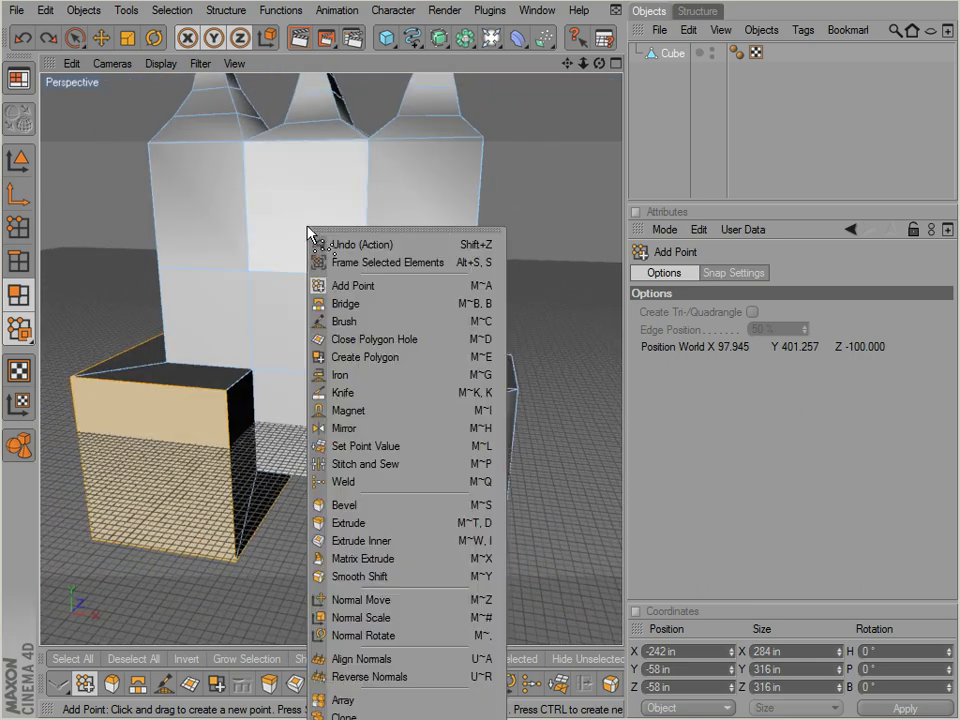
{"action": "left_click", "coordinate": [340, 303]}
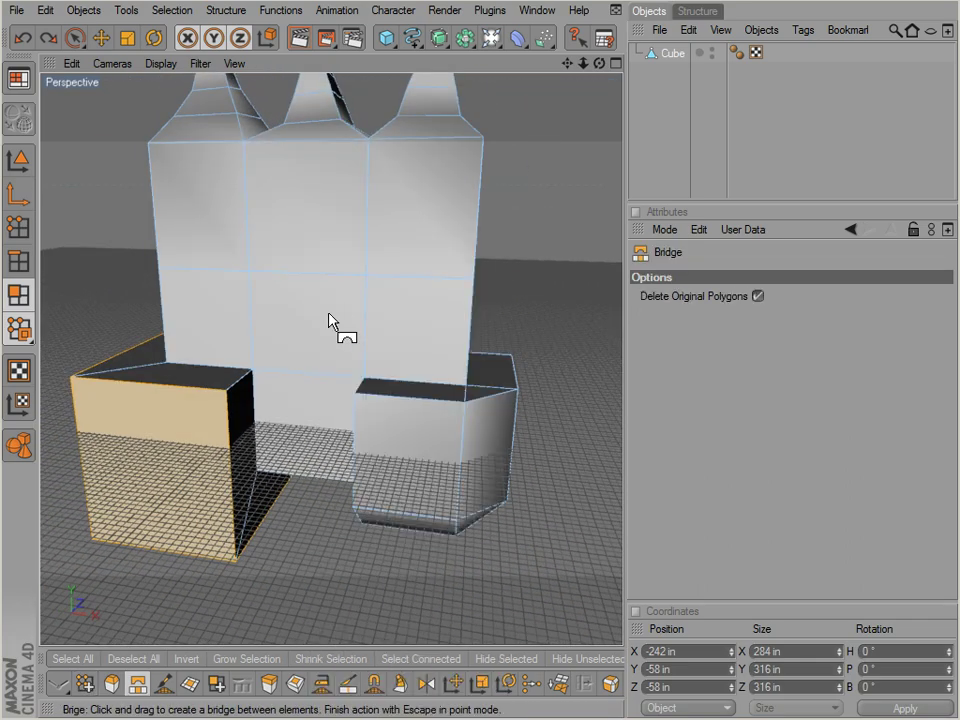
{"action": "left_click_drag", "start_coordinate": [332, 326], "coordinate": [308, 283], "text": "alt"}
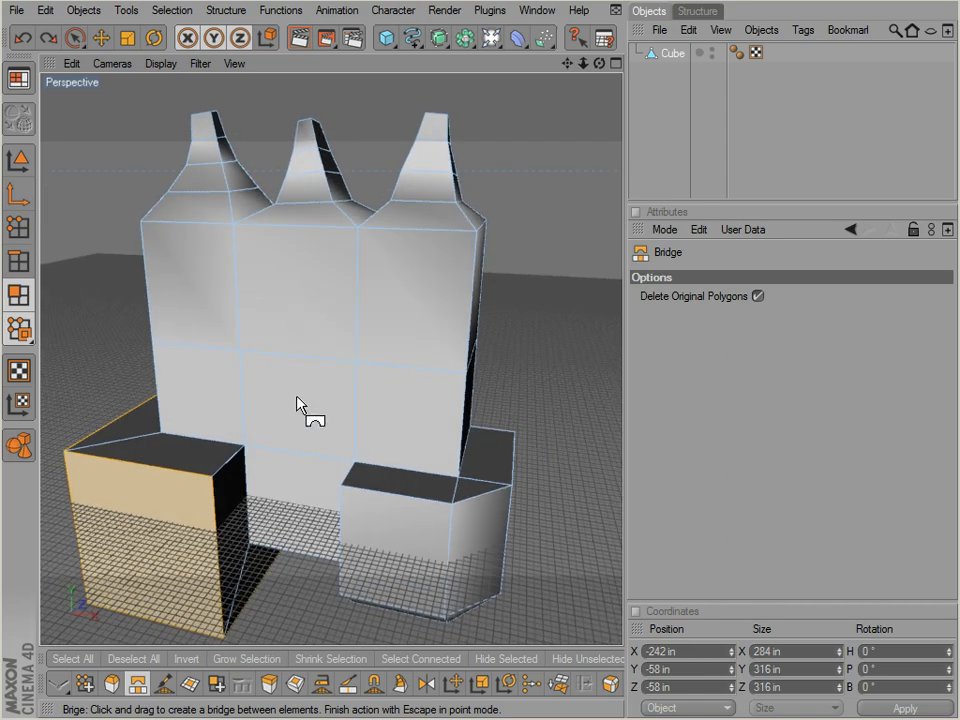
Select the two inner side faces of the lower blocks that face each other across the gap.
{"action": "key", "text": "space"}
{"action": "left_click", "coordinate": [287, 303]}
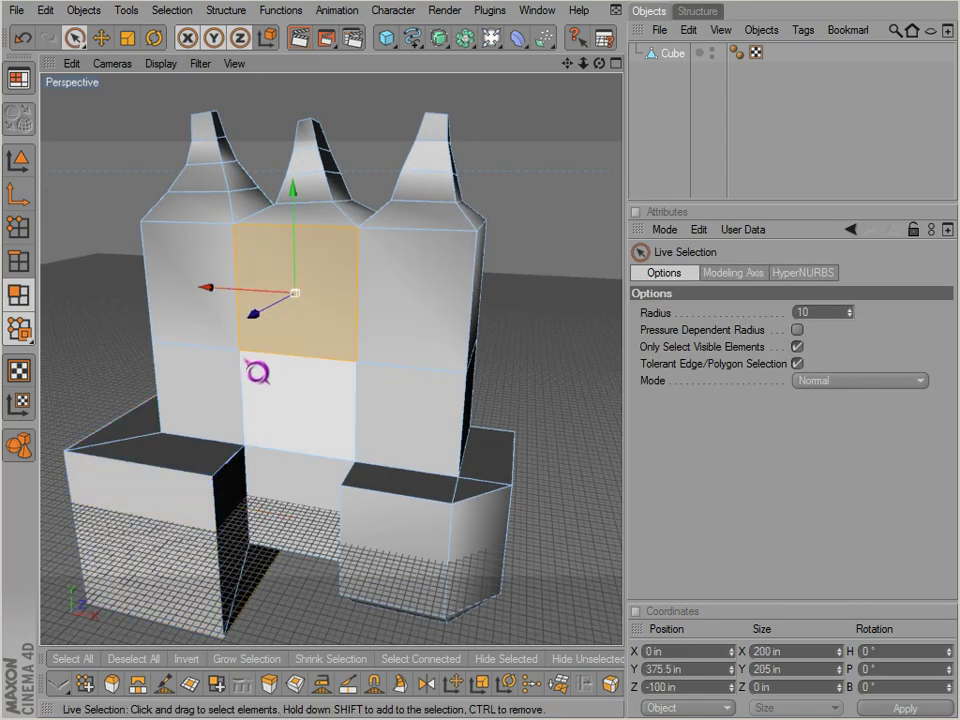
{"action": "scroll", "coordinate": [247, 371], "scroll_direction": "up", "scroll_amount": 3}
{"action": "scroll", "coordinate": [247, 369], "scroll_direction": "down", "scroll_amount": 4}
{"action": "left_click_drag", "start_coordinate": [264, 505], "coordinate": [258, 479], "text": "alt"}
{"action": "left_click", "coordinate": [243, 478]}
{"action": "scroll", "coordinate": [243, 478], "scroll_direction": "up", "scroll_amount": 3}
{"action": "left_click_drag", "start_coordinate": [316, 450], "coordinate": [549, 454], "text": "alt"}
{"action": "left_click", "coordinate": [320, 408]}
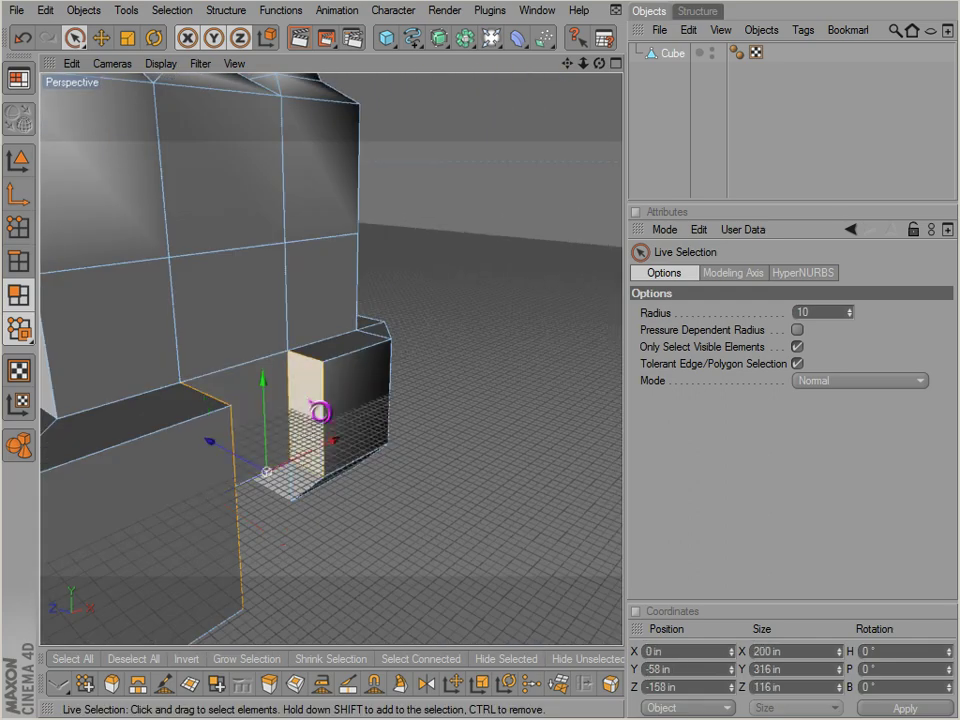
{"action": "scroll", "coordinate": [310, 426], "scroll_direction": "up", "scroll_amount": 2}
{"action": "left_click_drag", "start_coordinate": [306, 428], "coordinate": [547, 454], "text": "alt"}
{"action": "scroll", "coordinate": [549, 455], "scroll_direction": "down", "scroll_amount": 1}
Bridge the two selected inner faces to close the gap between the lower blocks.
{"action": "key", "text": "b"}
{"action": "key", "text": "space"}
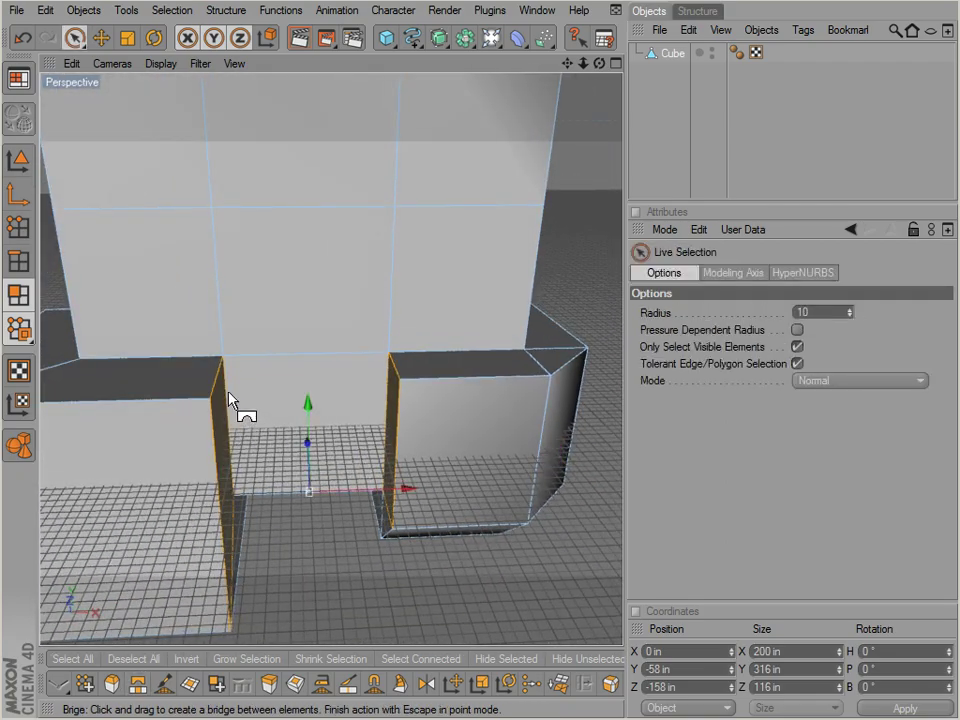
{"action": "key", "text": "space"}
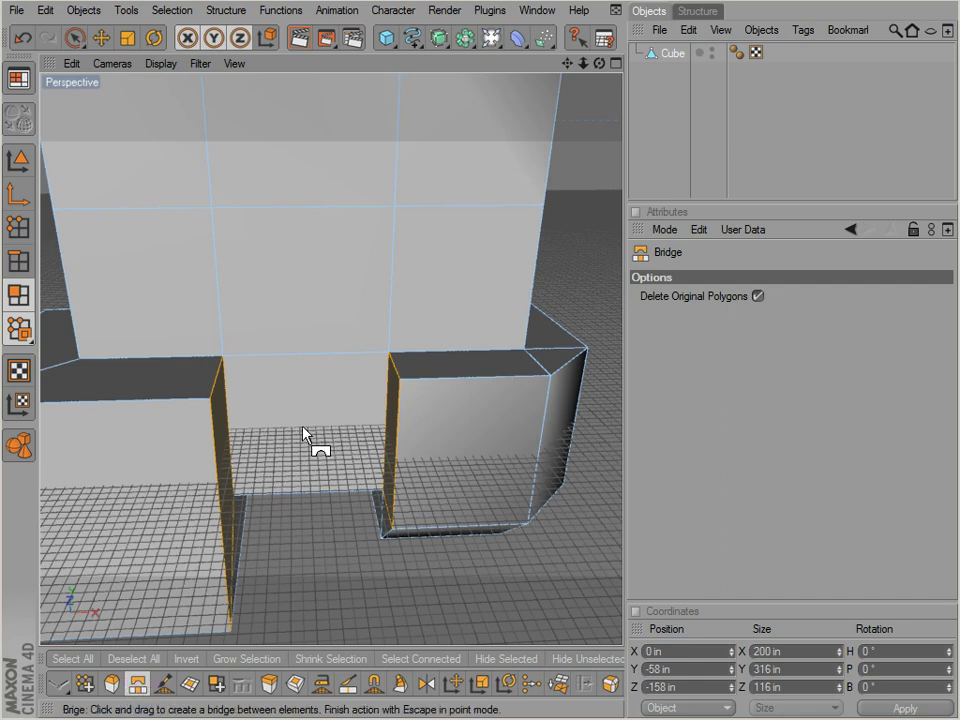
{"action": "left_click_drag", "start_coordinate": [214, 403], "coordinate": [303, 406]}
{"action": "left_click_drag", "start_coordinate": [539, 441], "coordinate": [539, 441], "text": "alt"}
{"action": "mouse_move", "coordinate": [303, 387]}
{"action": "left_mouse_down", "text": "alt"}
{"action": "mouse_move", "coordinate": [540, 450]}
{"action": "mouse_move", "coordinate": [287, 420]}
{"action": "mouse_move", "coordinate": [315, 350]}
{"action": "mouse_move", "coordinate": [289, 395]}
{"action": "left_mouse_up", "text": "alt"}
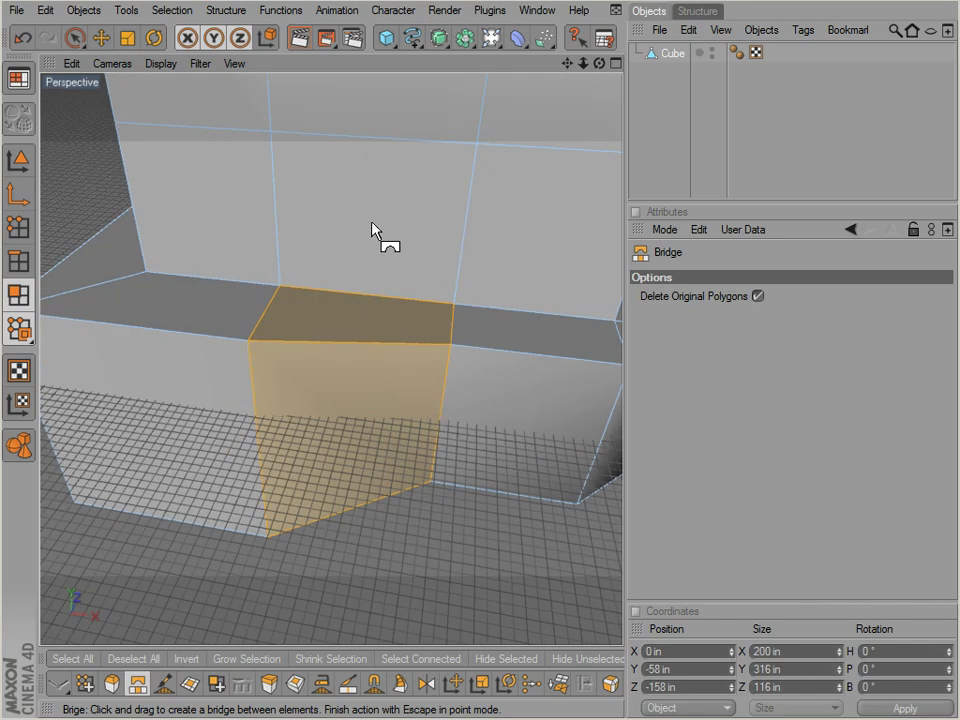
Select the enclosed polygon left inside the mesh behind the bridge and delete it.
{"action": "left_click_drag", "start_coordinate": [344, 310], "coordinate": [538, 443], "text": "alt"}
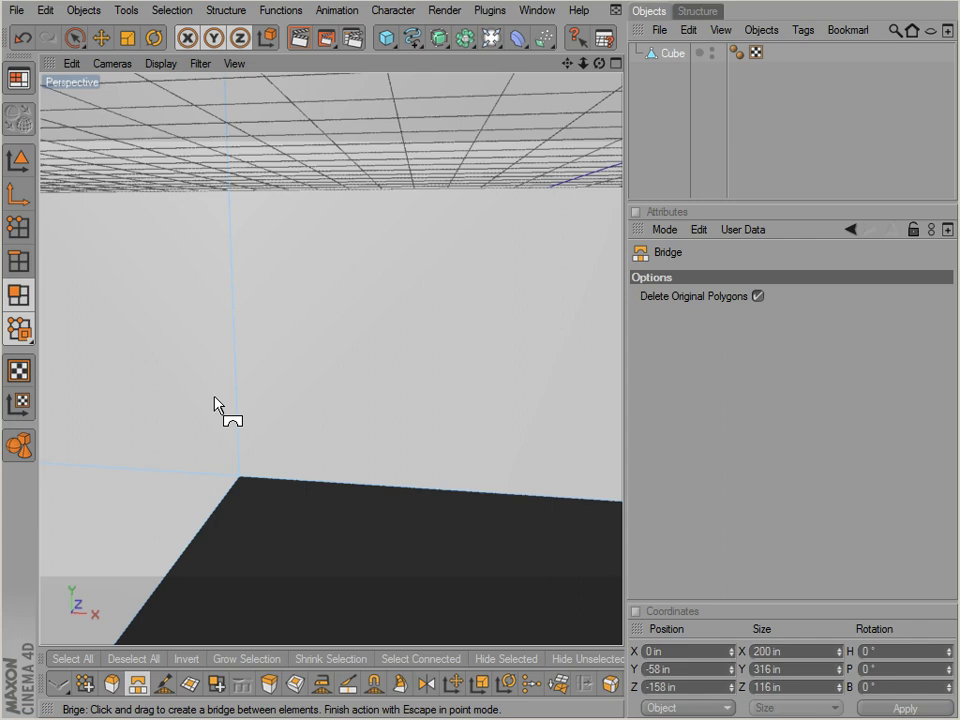
{"action": "left_click_drag", "start_coordinate": [214, 397], "coordinate": [325, 405], "text": "alt"}
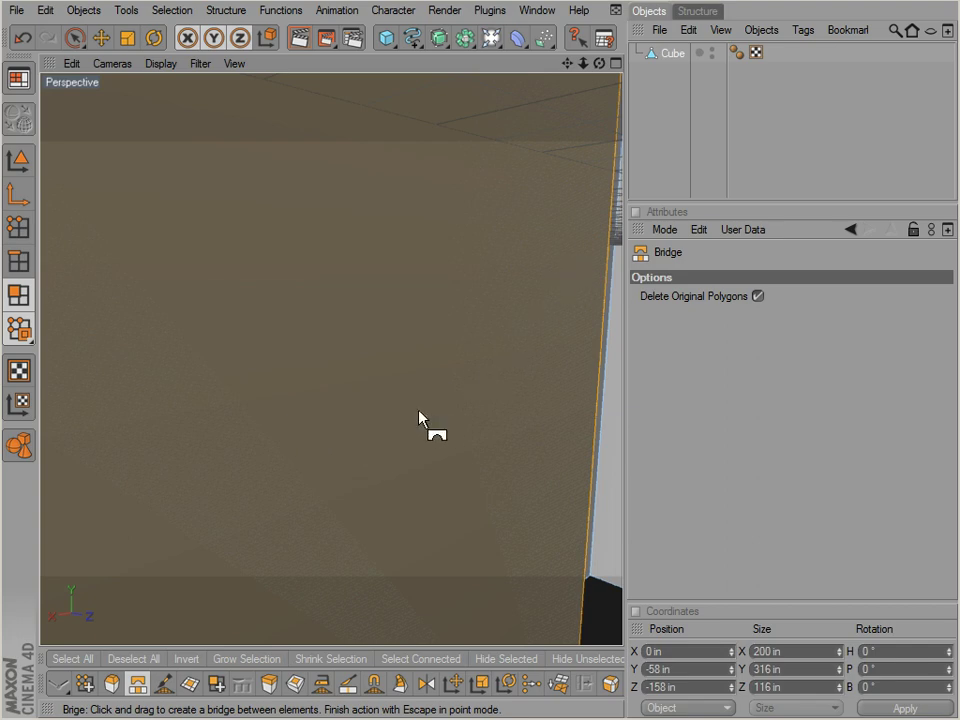
{"action": "left_click_drag", "start_coordinate": [419, 418], "coordinate": [373, 433], "text": "alt"}
{"action": "left_click_drag", "start_coordinate": [421, 319], "coordinate": [537, 448], "text": "alt"}
{"action": "left_click_drag", "start_coordinate": [414, 322], "coordinate": [353, 318], "text": "alt"}
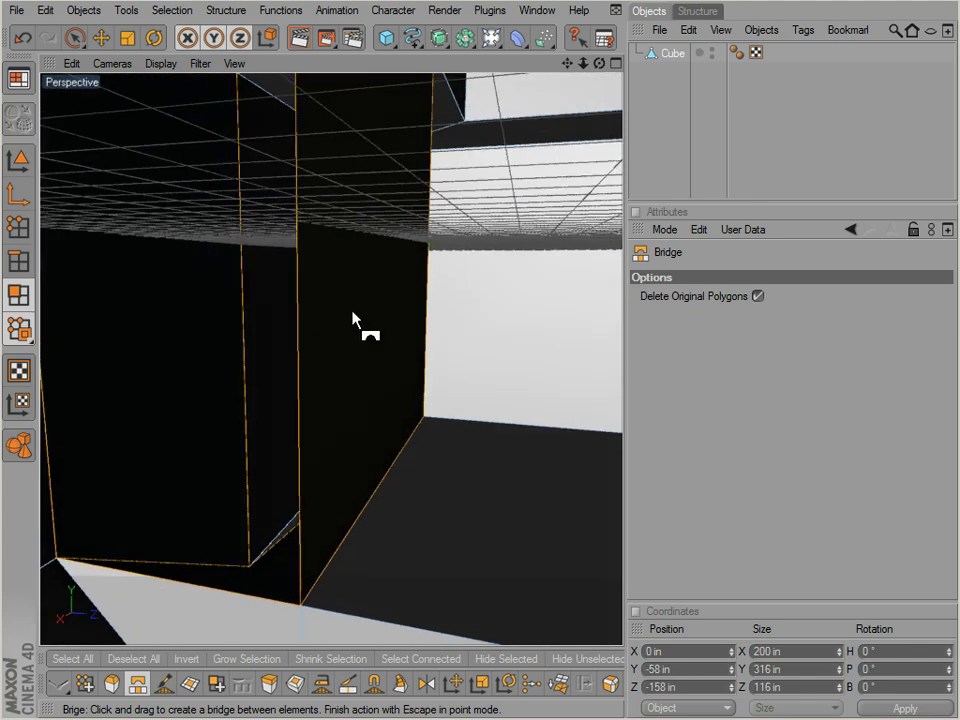
{"action": "left_click", "coordinate": [88, 54]}
{"action": "left_click", "coordinate": [350, 262]}
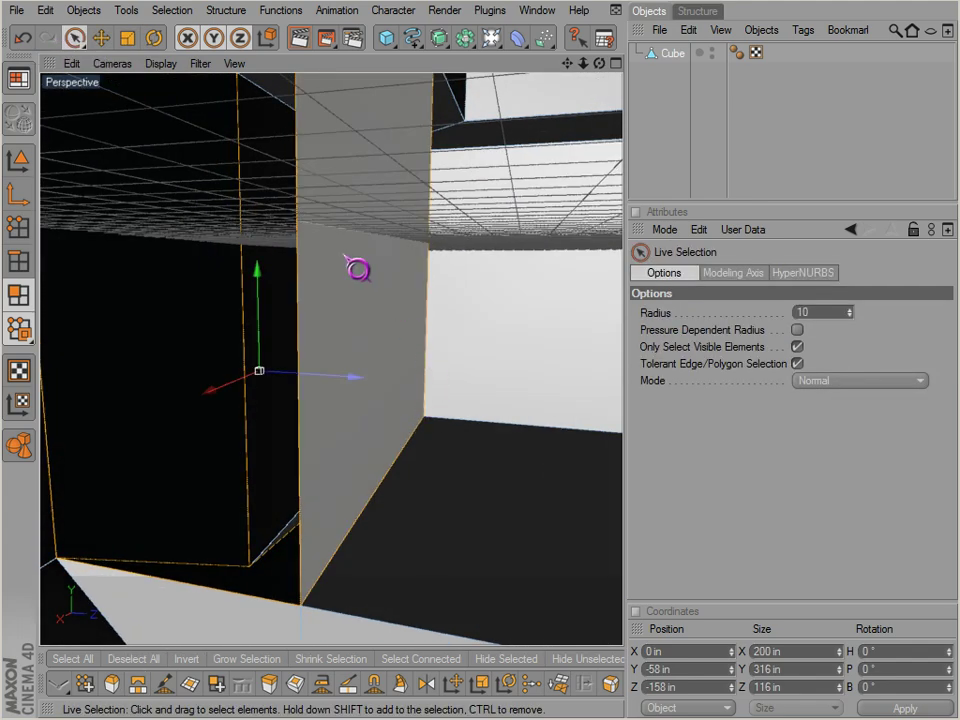
{"action": "left_click_drag", "start_coordinate": [366, 299], "coordinate": [366, 415], "text": "alt"}
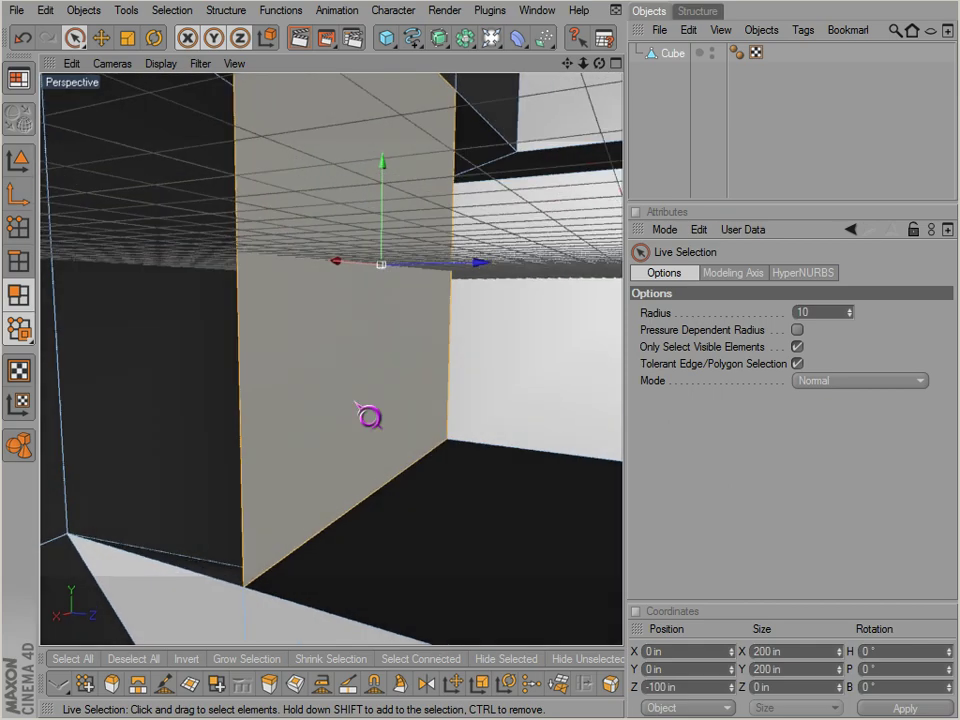
{"action": "key", "text": "Delete"}
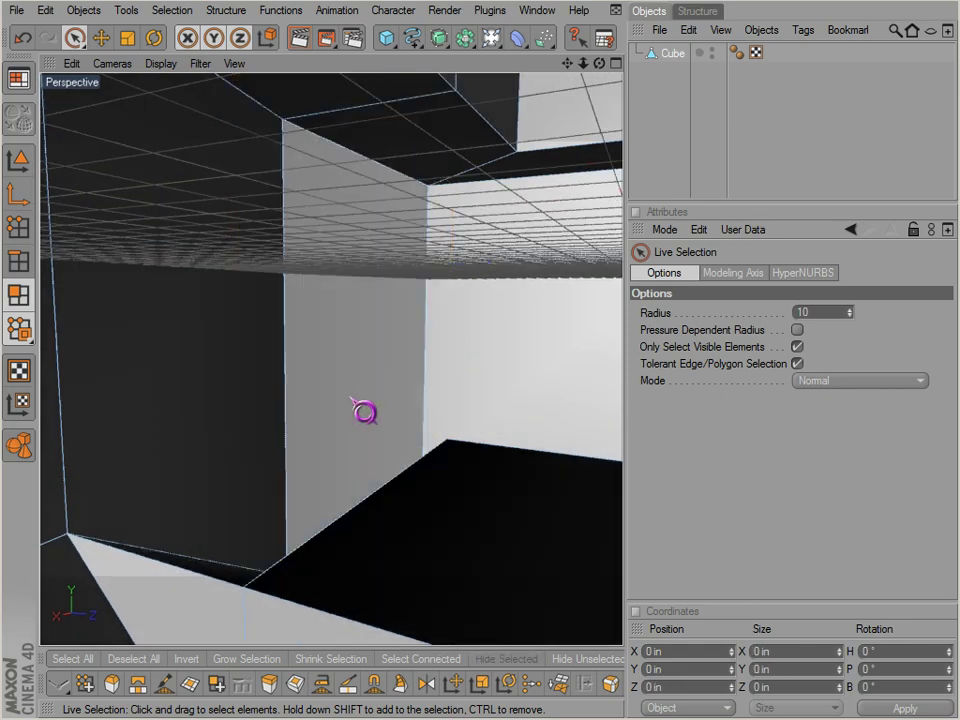
{"action": "left_click_drag", "start_coordinate": [330, 478], "coordinate": [452, 110], "text": "alt"}
Add a HyperNURBS object and make the Cube its child to smooth the bridged mesh.
{"action": "left_click", "coordinate": [441, 40], "text": "alt"}
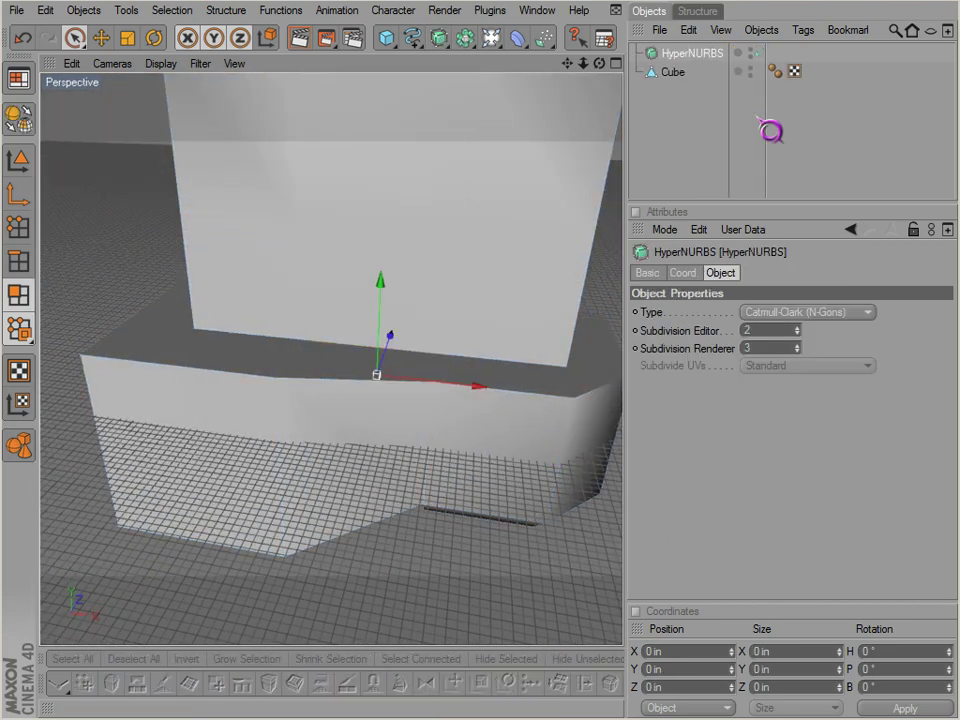
{"action": "left_click_drag", "start_coordinate": [690, 84], "coordinate": [688, 60]}
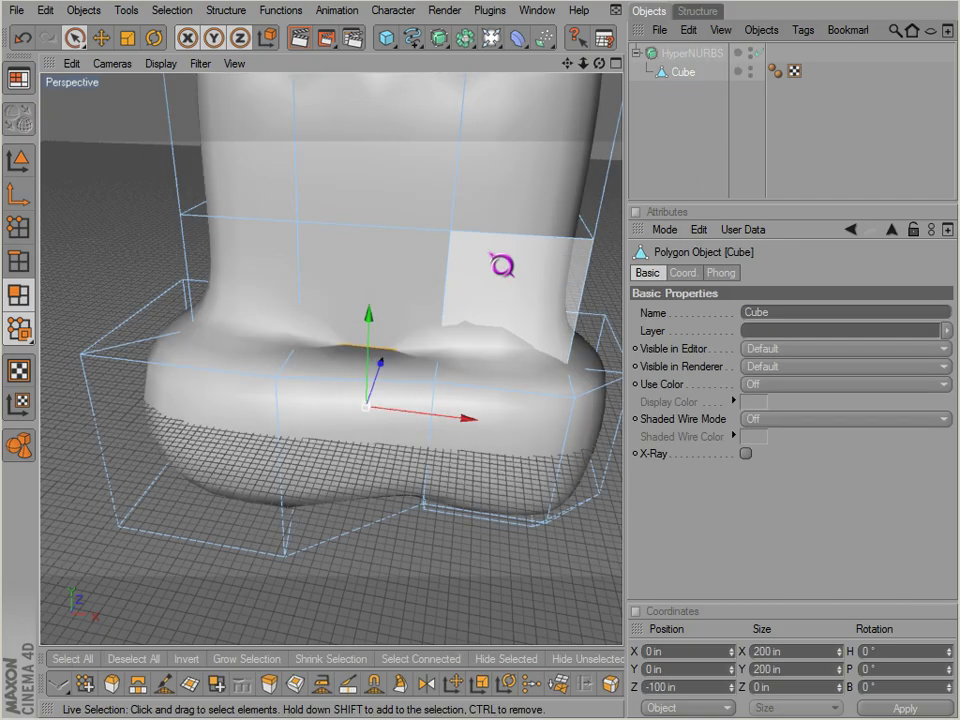
{"action": "left_click_drag", "start_coordinate": [478, 384], "coordinate": [639, 501], "text": "alt"}
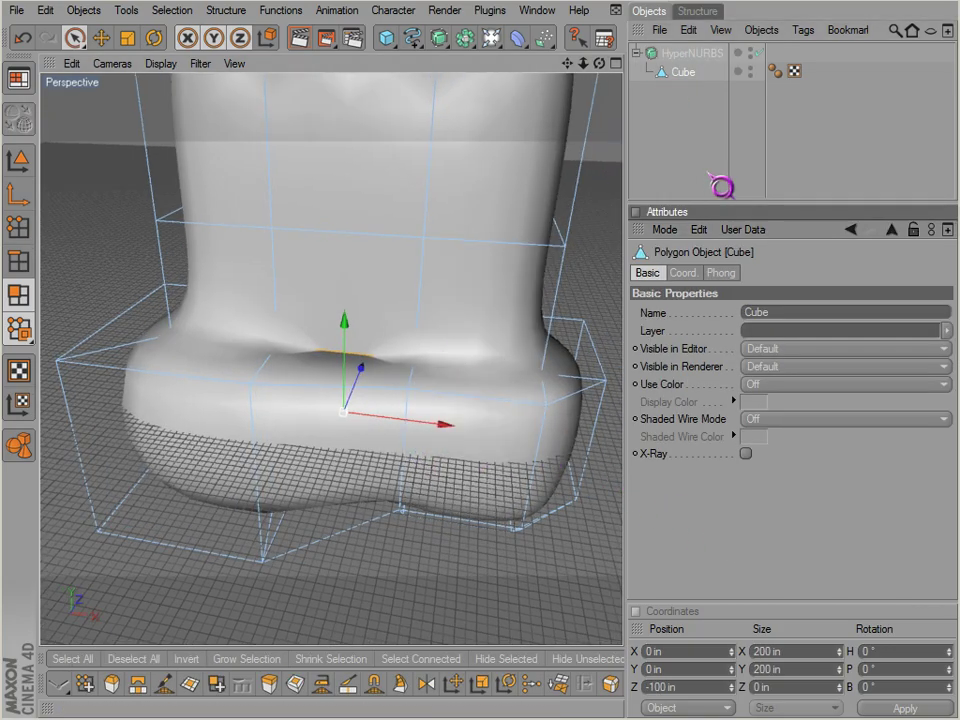
{"action": "mouse_move", "coordinate": [545, 450]}
{"action": "left_mouse_down", "text": "alt"}
{"action": "mouse_move", "coordinate": [551, 463]}
{"action": "mouse_move", "coordinate": [553, 444]}
{"action": "mouse_move", "coordinate": [549, 456]}
{"action": "left_mouse_up", "text": "alt"}
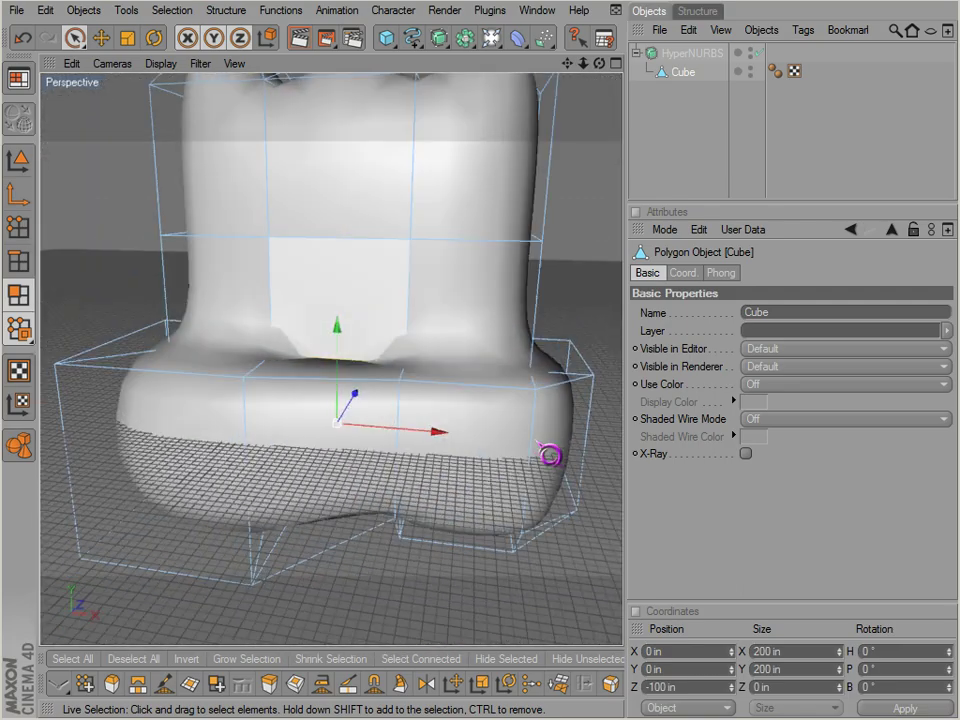
{"action": "left_click_drag", "start_coordinate": [416, 316], "coordinate": [551, 454], "text": "alt"}
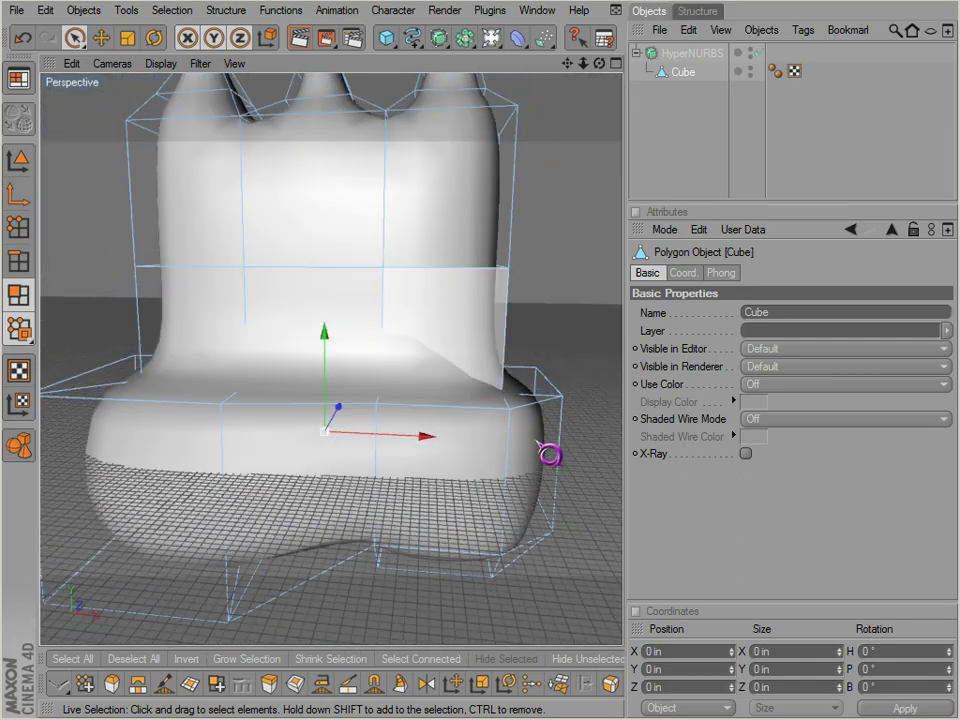
Undo the HyperNURBS smoothing and the bridge, back to the two selected inner faces.
{"action": "key", "text": "ctrl+z"}
{"action": "key", "text": "ctrl+z"}
{"action": "key", "text": "ctrl+z"}
{"action": "key", "text": "ctrl+z"}
{"action": "key", "text": "ctrl+z"}
{"action": "key", "text": "Delete"}
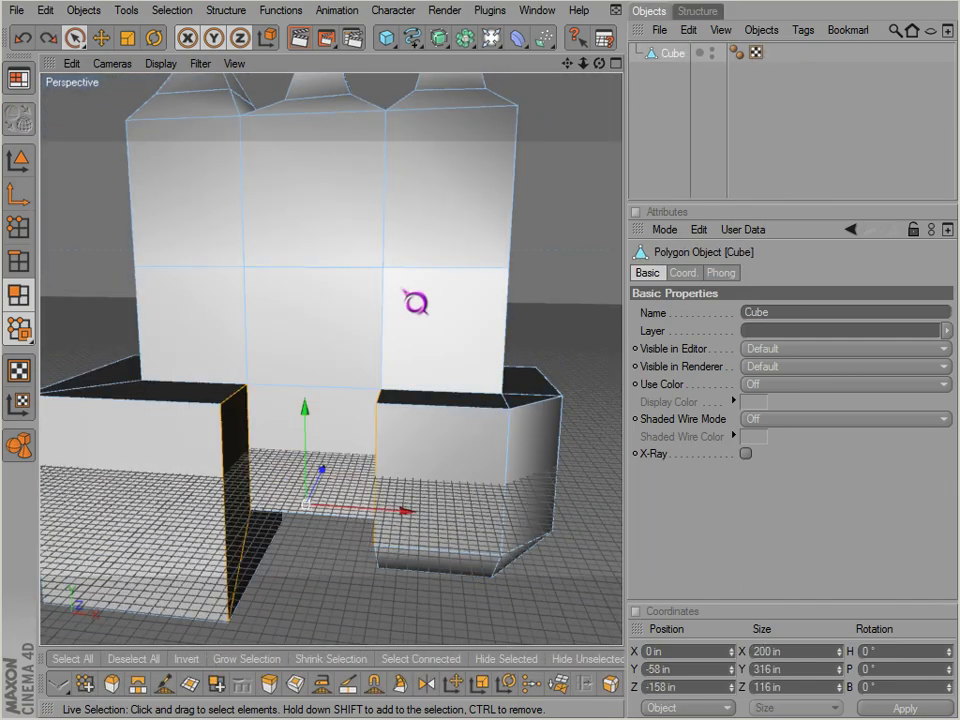
{"action": "left_click_drag", "start_coordinate": [401, 318], "coordinate": [287, 312], "text": "alt"}
{"action": "key", "text": "b"}
{"action": "key", "text": "space"}
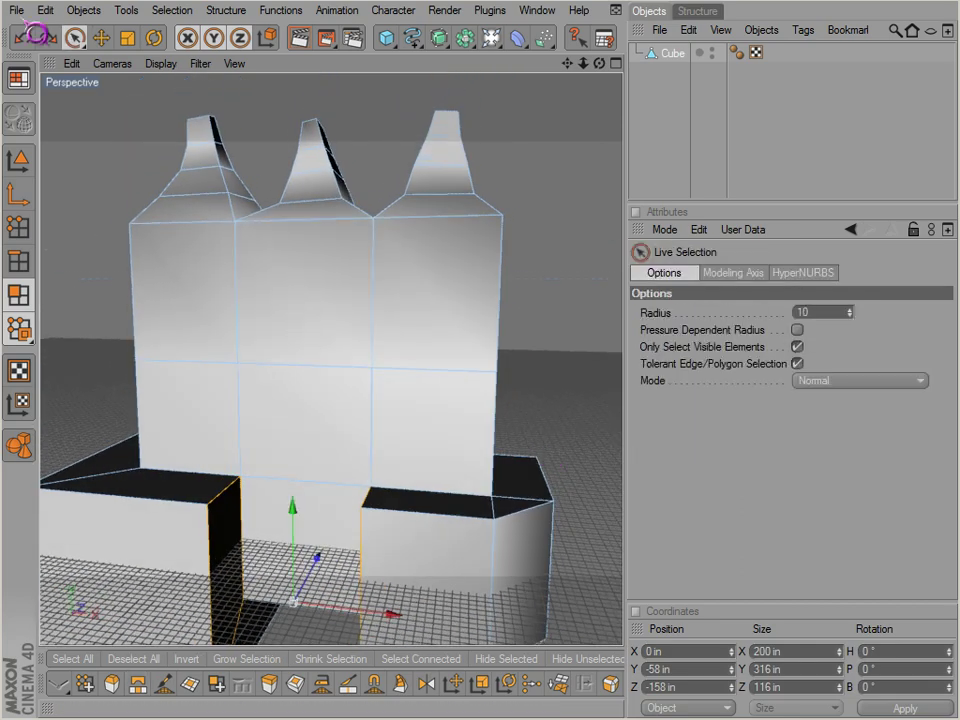
Try to bridge the middle front face above the lower blocks with its opposite back face from the shaded view.
{"action": "left_click_drag", "start_coordinate": [312, 481], "coordinate": [551, 452], "text": "alt"}
{"action": "key", "text": "b"}
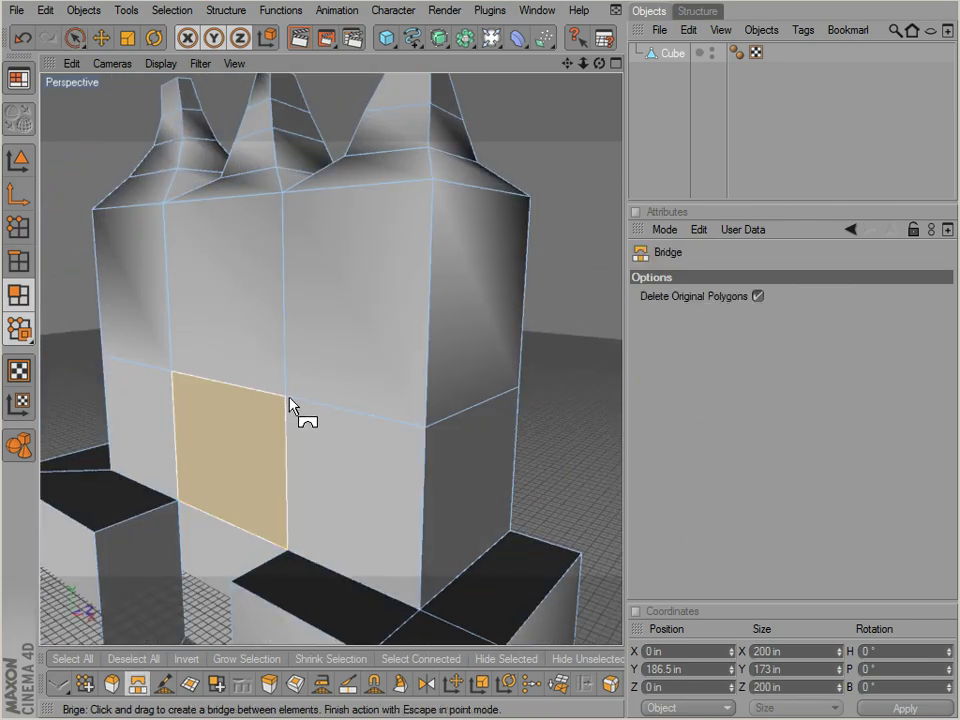
{"action": "left_click_drag", "start_coordinate": [289, 397], "coordinate": [340, 385]}
{"action": "mouse_move", "coordinate": [320, 470]}
{"action": "left_mouse_down", "text": "alt"}
{"action": "mouse_move", "coordinate": [540, 448]}
{"action": "mouse_move", "coordinate": [307, 484]}
{"action": "mouse_move", "coordinate": [538, 442]}
{"action": "mouse_move", "coordinate": [302, 465]}
{"action": "left_mouse_up", "text": "alt"}
{"action": "key", "text": "ctrl+z"}
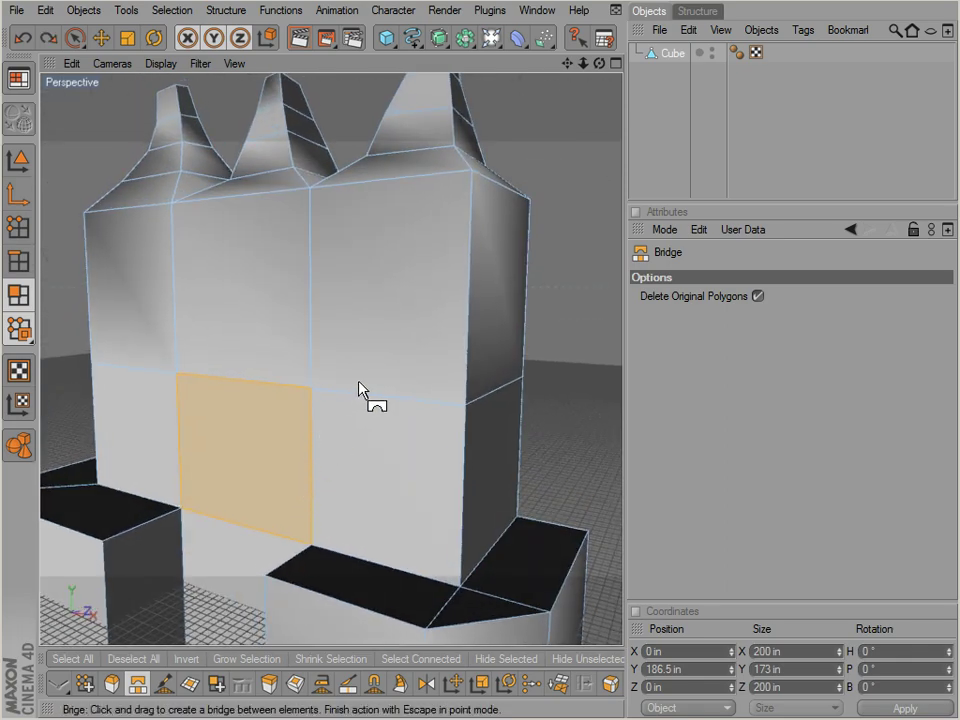
Bridge matching corners of the front and back middle faces in Lines display to form a tunnel, and restore Gouraud Shading.
{"action": "key", "text": "n"}
{"action": "key", "text": "g"}
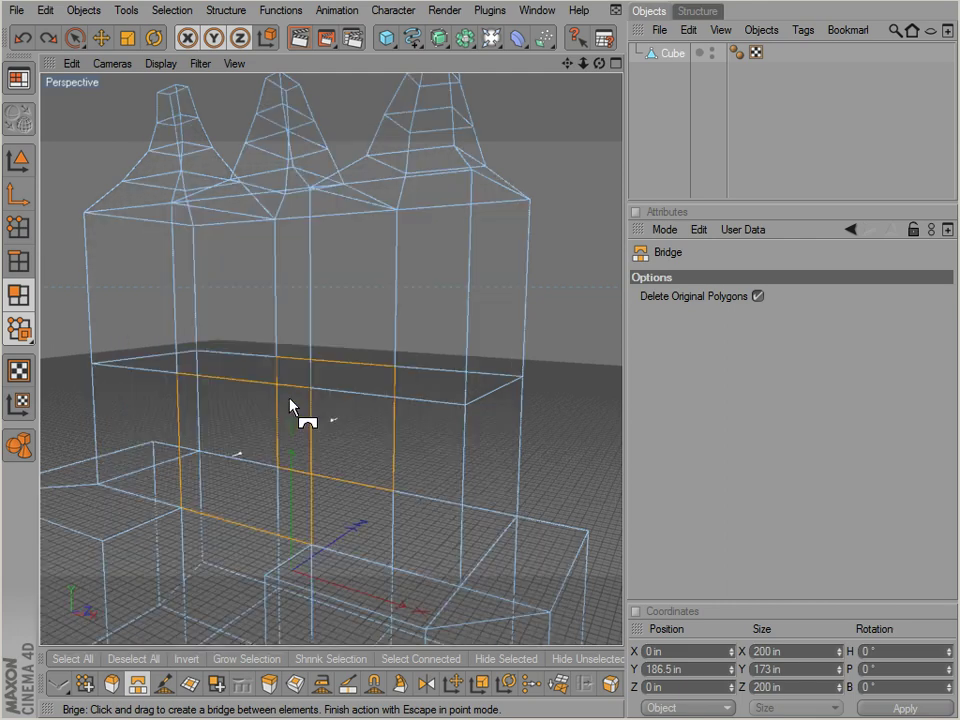
{"action": "left_click", "coordinate": [160, 64]}
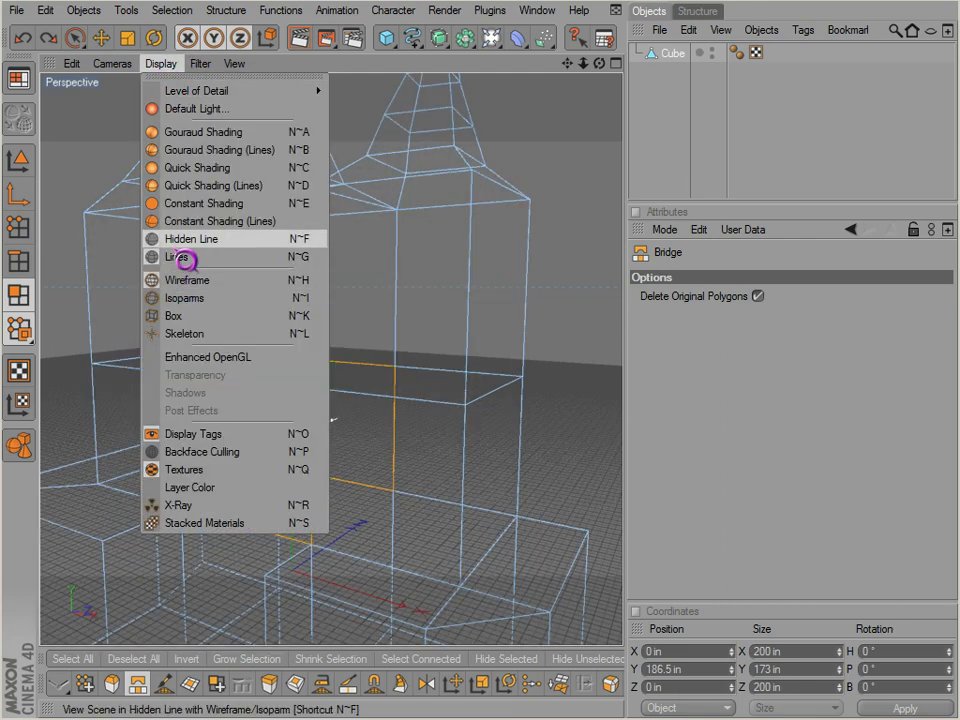
{"action": "left_click", "coordinate": [185, 269]}
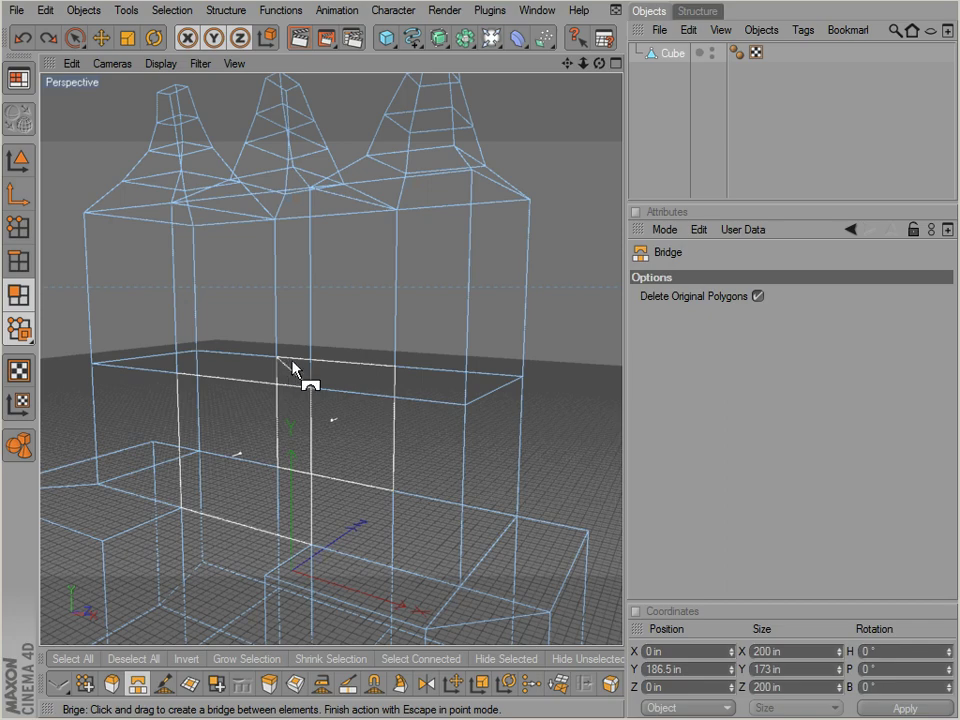
{"action": "mouse_move", "coordinate": [294, 369]}
{"action": "left_mouse_down"}
{"action": "mouse_move", "coordinate": [388, 369]}
{"action": "mouse_move", "coordinate": [536, 440]}
{"action": "mouse_move", "coordinate": [384, 427]}
{"action": "mouse_move", "coordinate": [551, 456]}
{"action": "mouse_move", "coordinate": [342, 428]}
{"action": "mouse_move", "coordinate": [537, 441]}
{"action": "mouse_move", "coordinate": [343, 424]}
{"action": "mouse_move", "coordinate": [328, 456]}
{"action": "mouse_move", "coordinate": [538, 446]}
{"action": "mouse_move", "coordinate": [311, 465]}
{"action": "mouse_move", "coordinate": [358, 542]}
{"action": "mouse_move", "coordinate": [538, 450]}
{"action": "mouse_move", "coordinate": [350, 483]}
{"action": "left_mouse_up"}
{"action": "key", "text": "n"}
{"action": "key", "text": "a"}
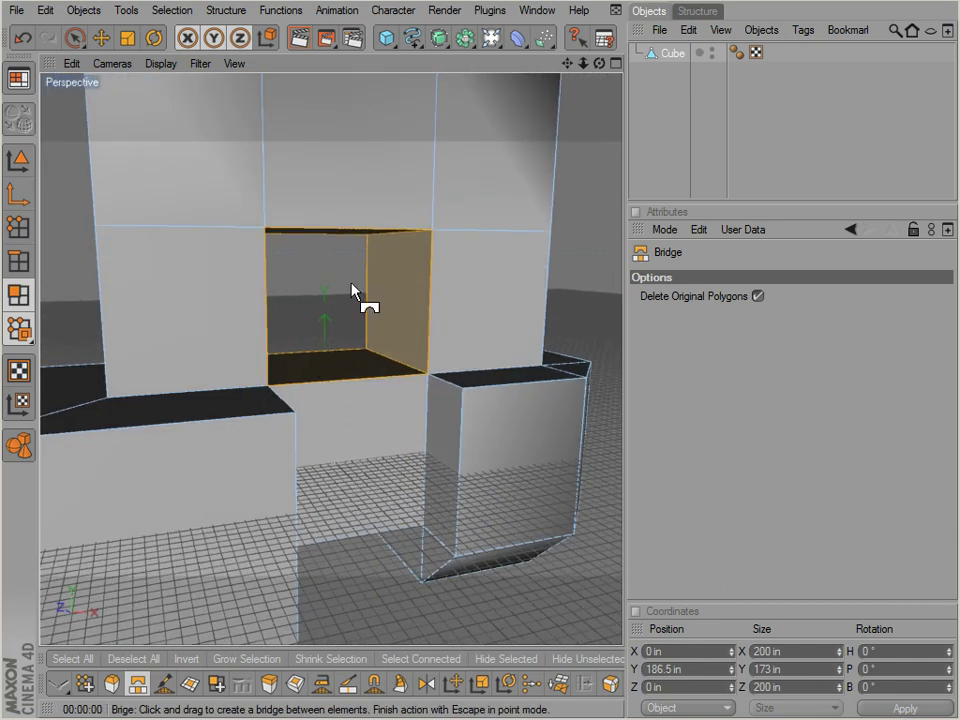
Delete the middle front face directly above the tunnel and refill the gap with Close Polygon Hole.
{"action": "right_click", "coordinate": [319, 235]}
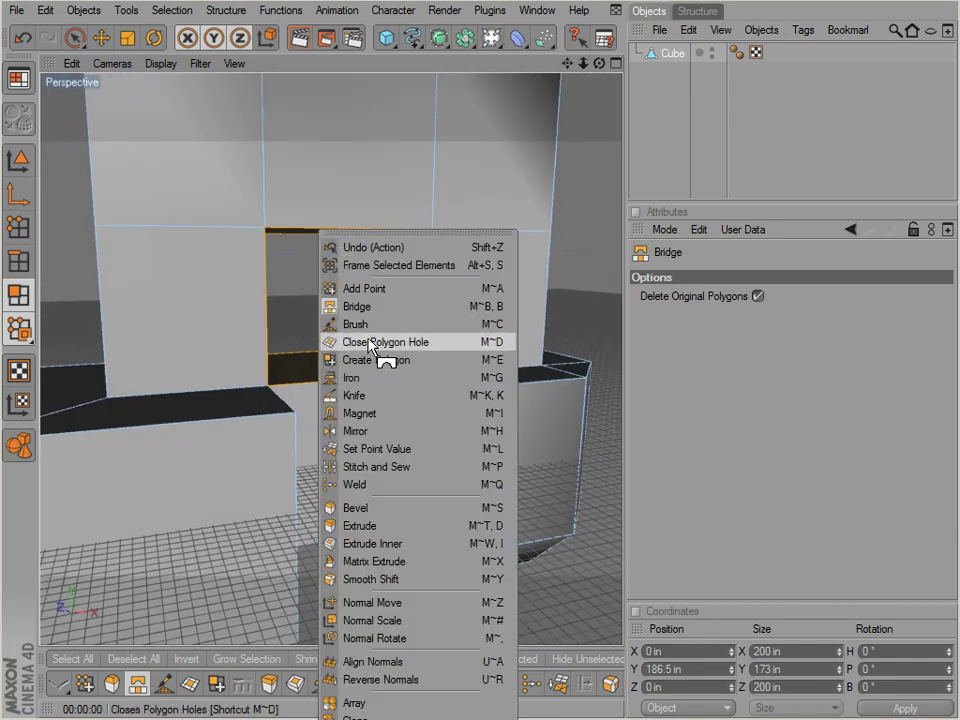
{"action": "key", "text": "Escape"}
{"action": "key", "text": "space"}
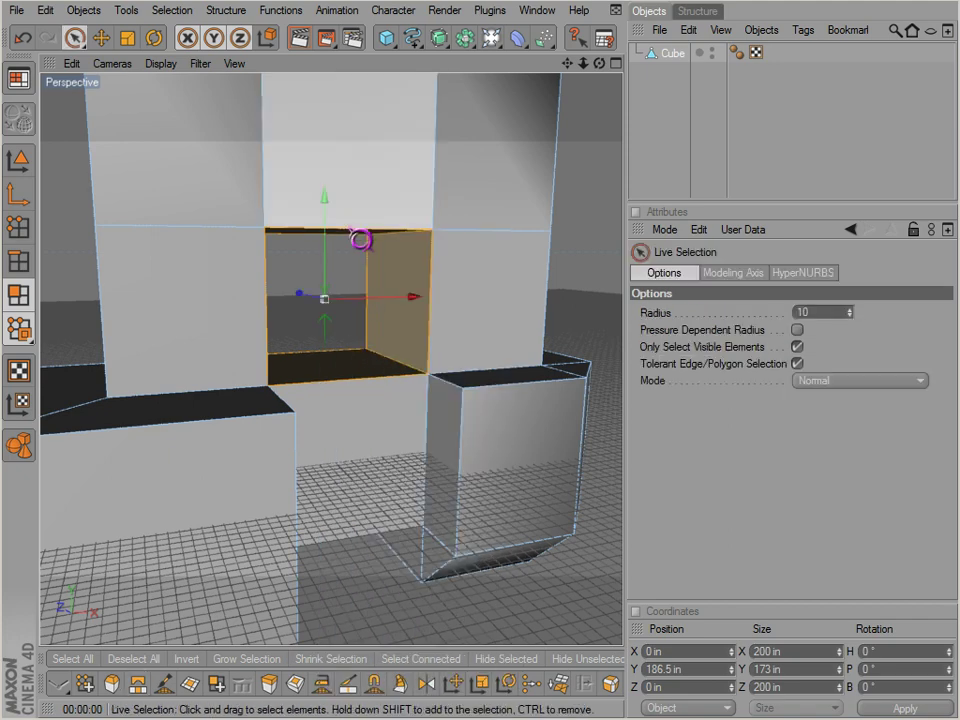
{"action": "left_click_drag", "start_coordinate": [368, 197], "coordinate": [336, 264], "text": "alt"}
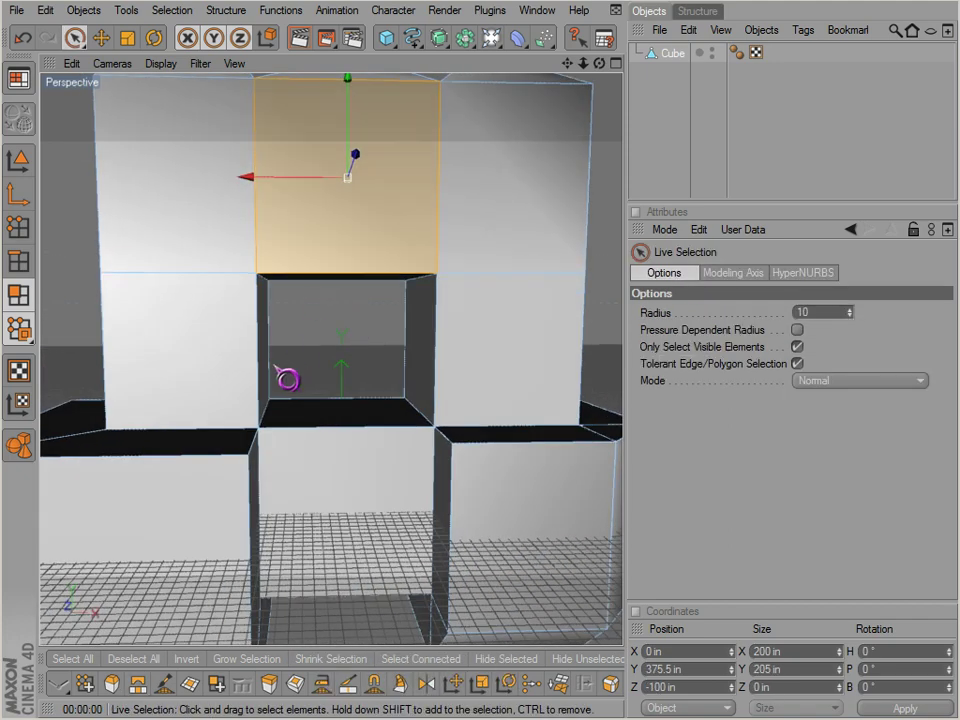
{"action": "right_click", "coordinate": [258, 308]}
{"action": "left_click", "coordinate": [317, 420]}
{"action": "left_click_drag", "start_coordinate": [317, 424], "coordinate": [315, 369], "text": "alt"}
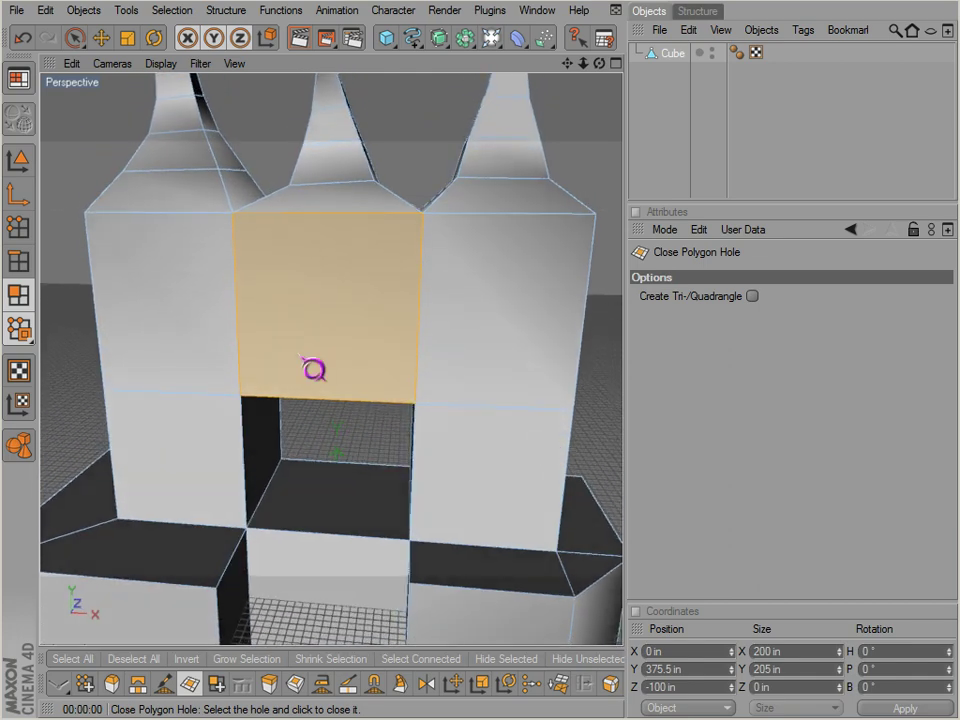
{"action": "left_click", "coordinate": [308, 376]}
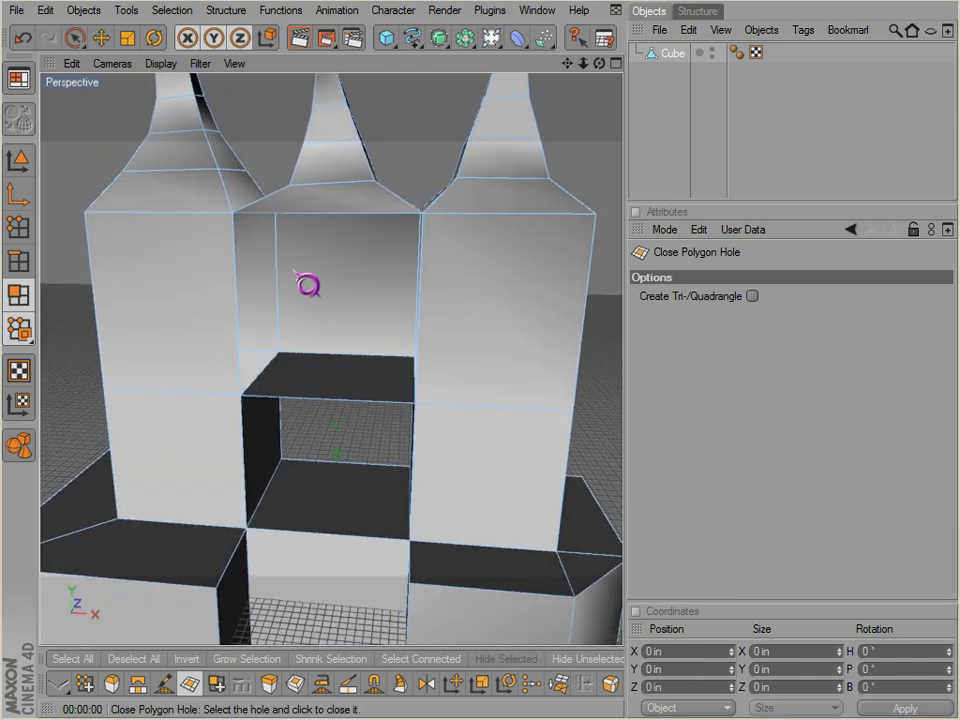
{"action": "left_click", "coordinate": [247, 250]}
Select the front faces of the two lower blocks and the center face between them, and delete them.
{"action": "left_click_drag", "start_coordinate": [244, 253], "coordinate": [549, 456], "text": "alt"}
{"action": "left_click_drag", "start_coordinate": [378, 455], "coordinate": [373, 459], "text": "alt"}
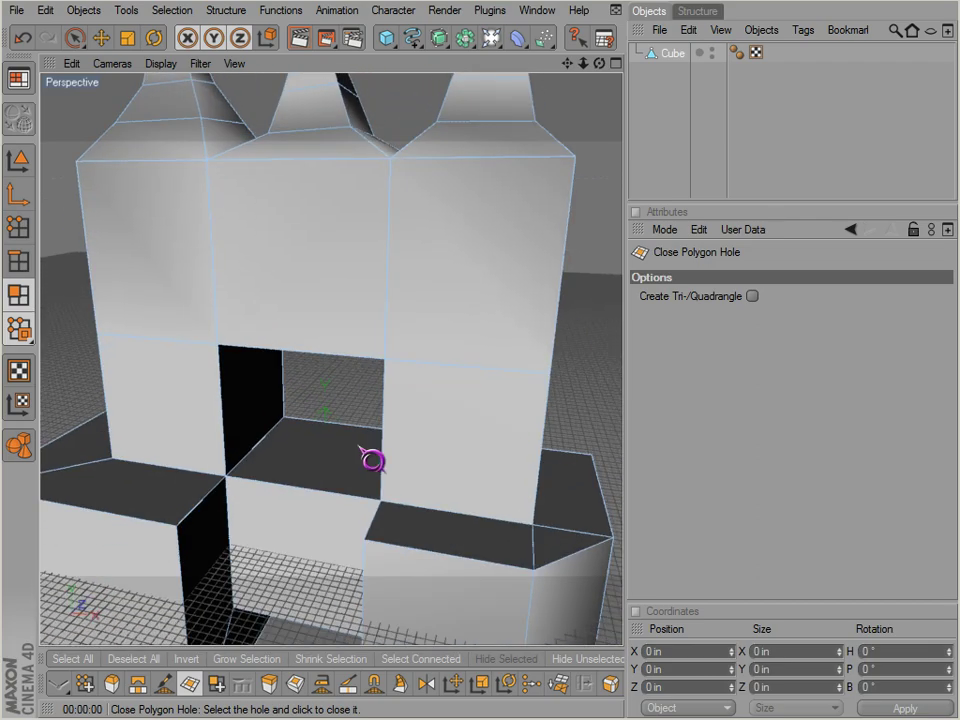
{"action": "scroll", "coordinate": [373, 459], "scroll_direction": "down", "scroll_amount": 1}
{"action": "key", "text": "space"}
{"action": "left_click_drag", "start_coordinate": [486, 559], "coordinate": [557, 456], "text": "alt"}
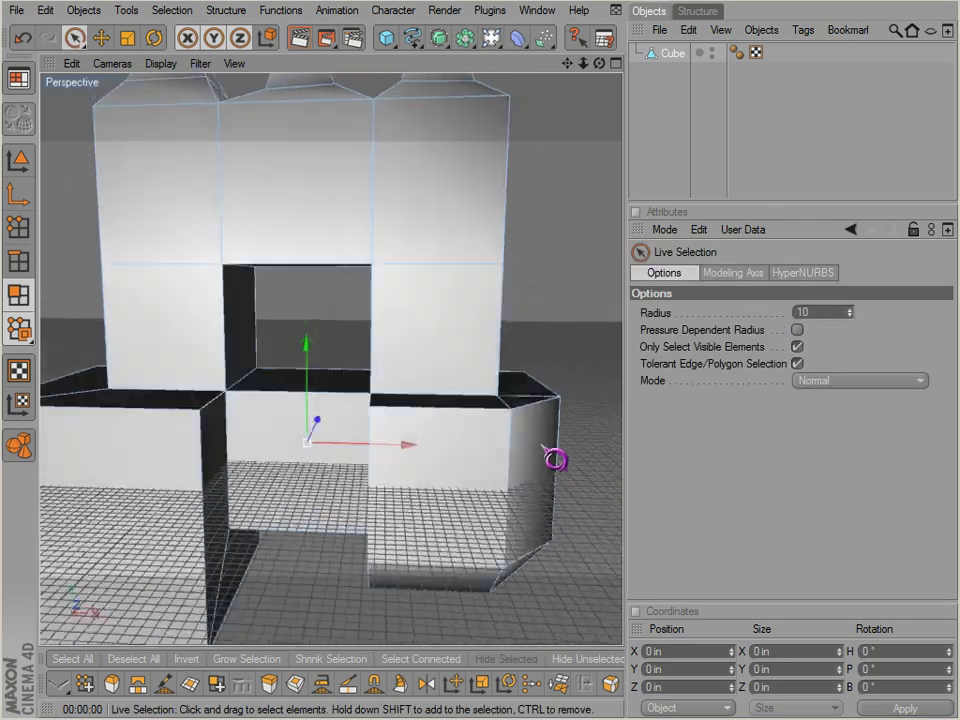
{"action": "left_click", "coordinate": [355, 475]}
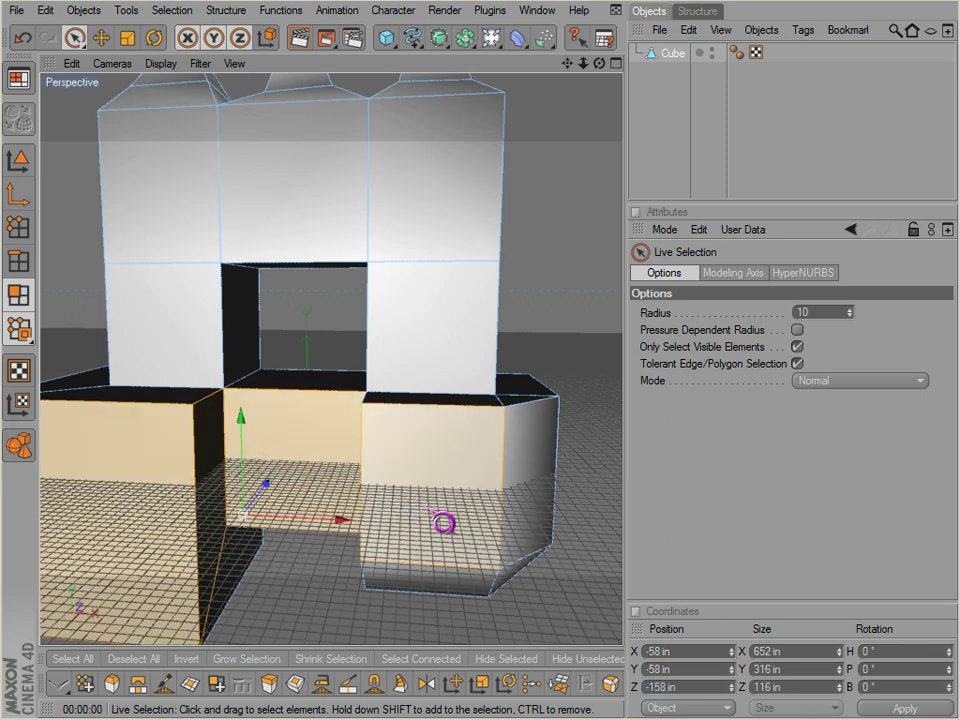
{"action": "left_click_drag", "start_coordinate": [446, 521], "coordinate": [360, 452], "text": "alt"}
{"action": "key", "text": "Delete"}
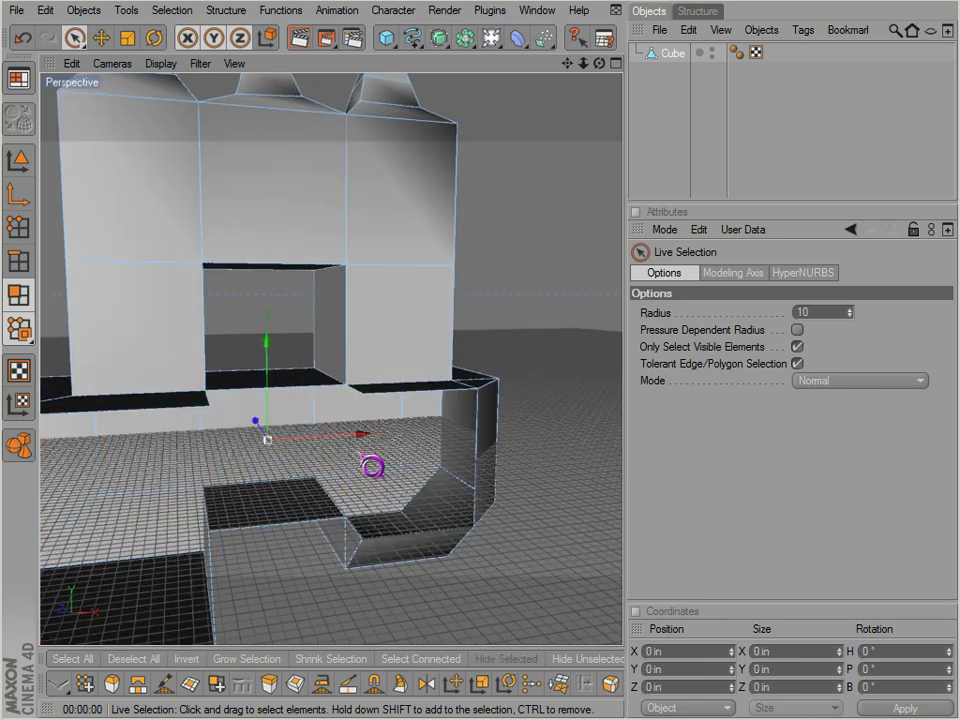
Fill the large front opening across the lower blocks with Close Polygon Hole and inspect the fill from several angles.
{"action": "right_click", "coordinate": [263, 520]}
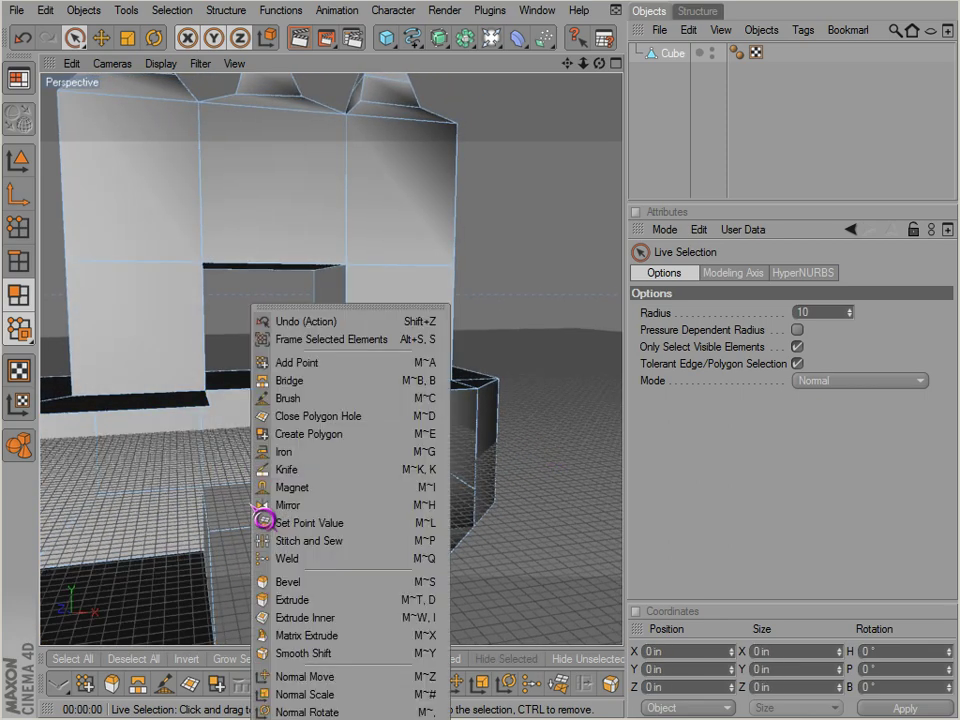
{"action": "left_click", "coordinate": [318, 416]}
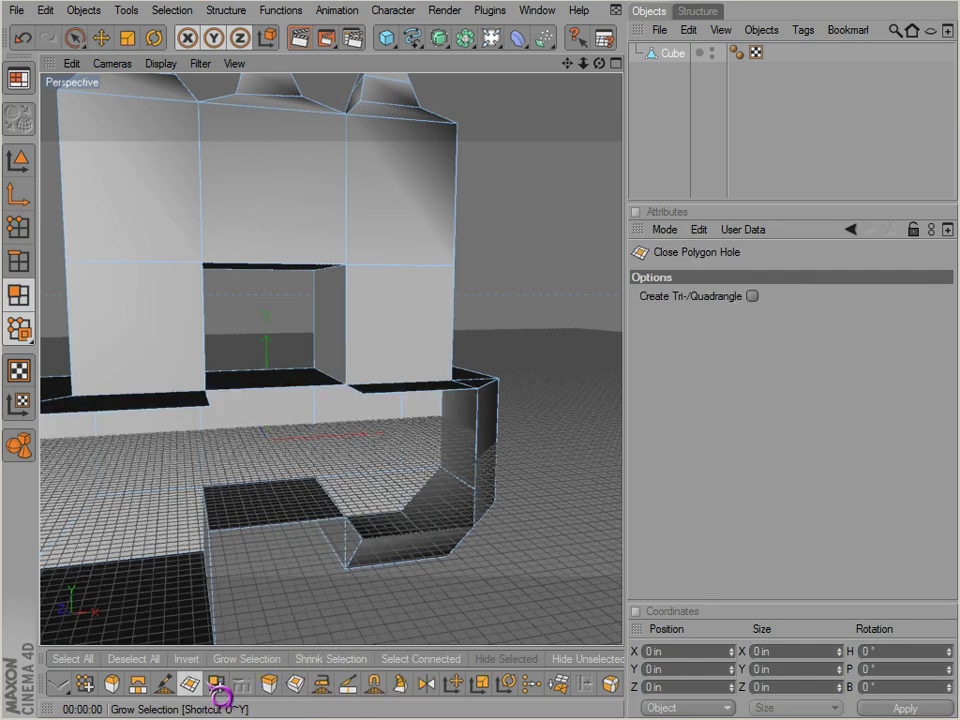
{"action": "left_click_drag", "start_coordinate": [539, 442], "coordinate": [537, 441], "text": "alt"}
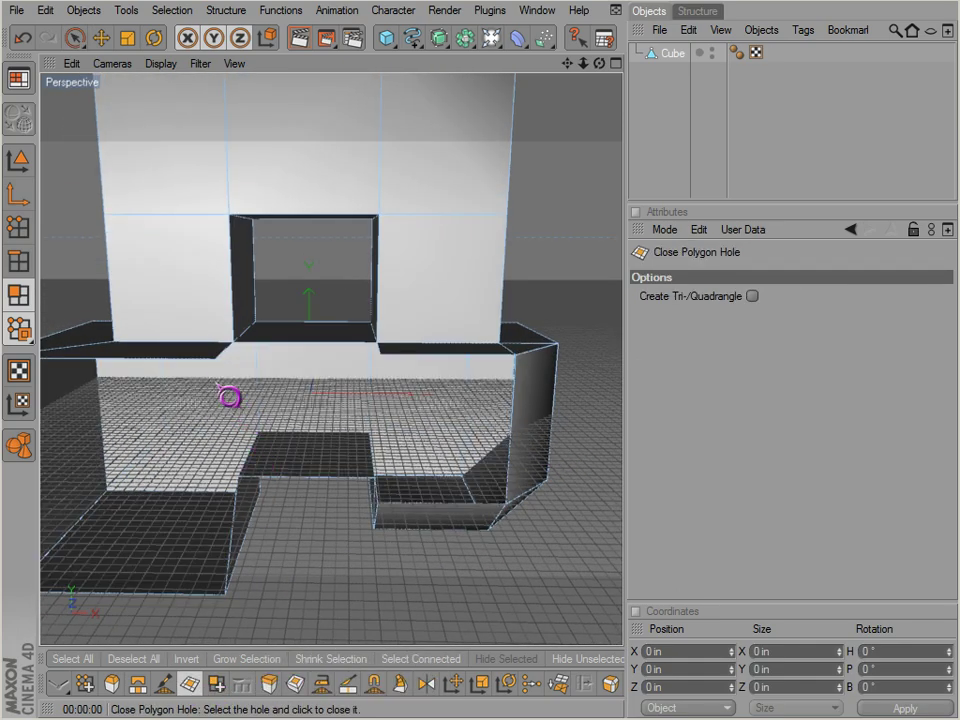
{"action": "left_click_drag", "start_coordinate": [229, 397], "coordinate": [305, 515], "text": "alt"}
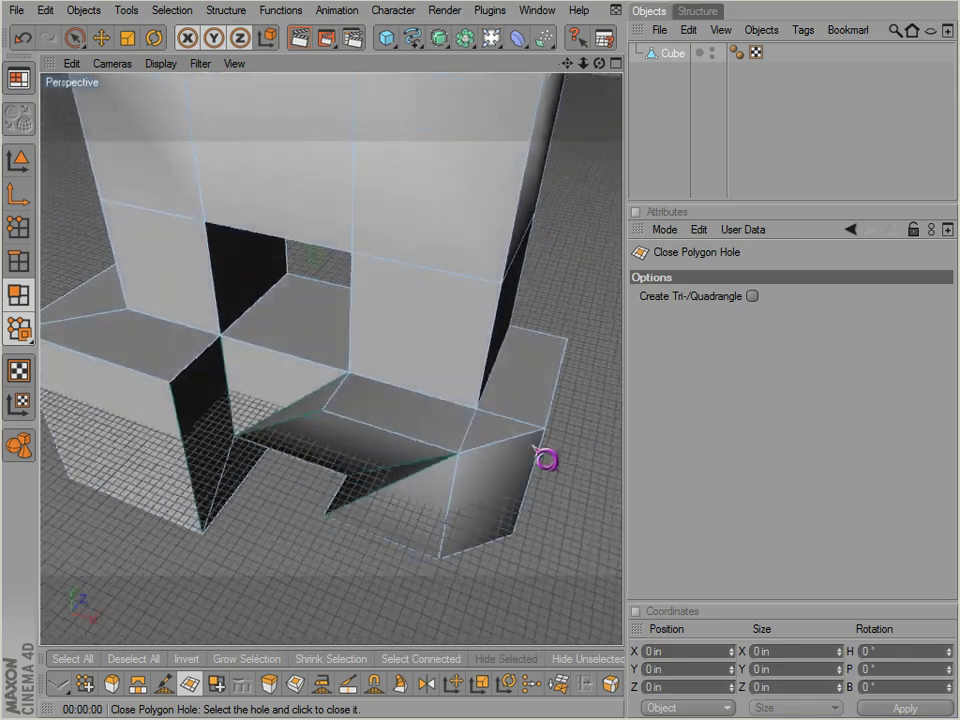
{"action": "left_click_drag", "start_coordinate": [534, 447], "coordinate": [374, 425], "text": "alt"}
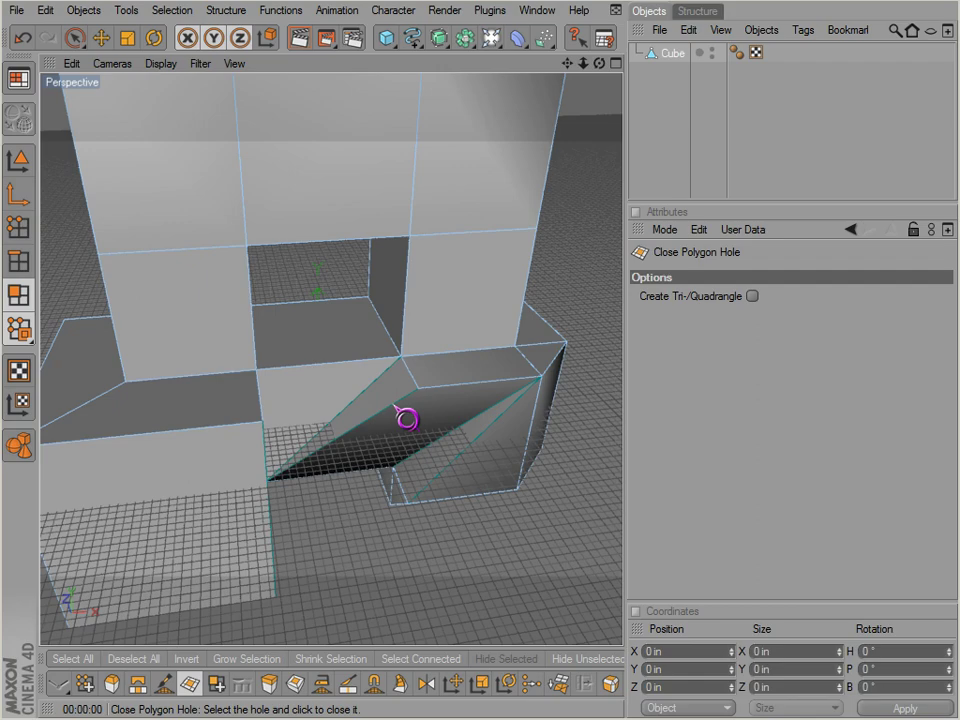
{"action": "left_click_drag", "start_coordinate": [549, 456], "coordinate": [289, 321], "text": "alt"}
Open the Filter settings for all viewports to examine the N-gon Lines option and its effect on the filled opening.
{"action": "left_click", "coordinate": [157, 65]}
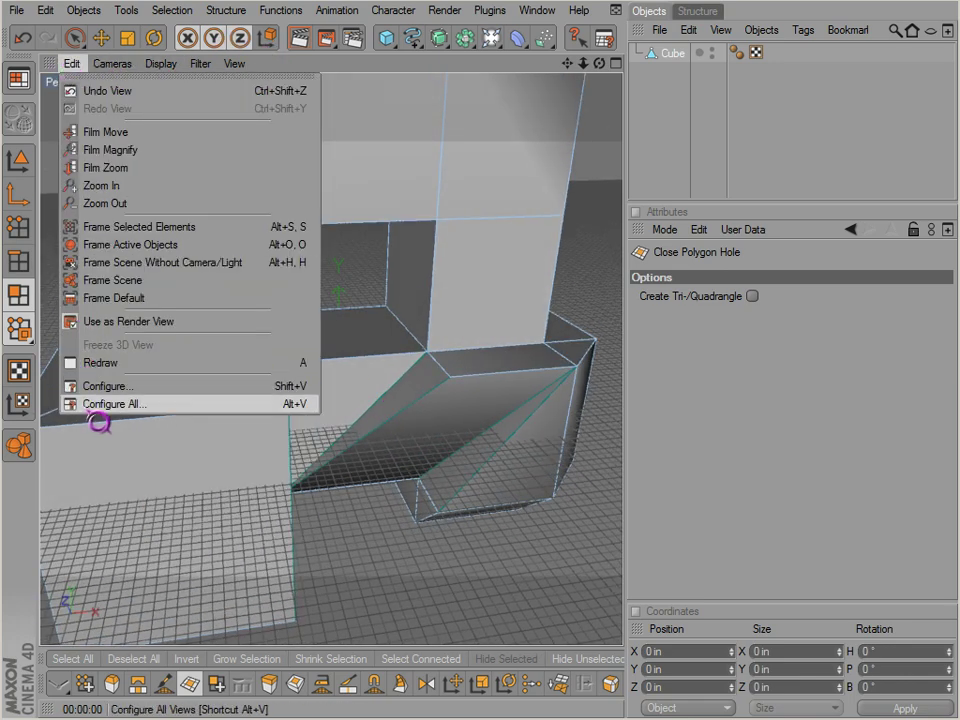
{"action": "left_click", "coordinate": [94, 404]}
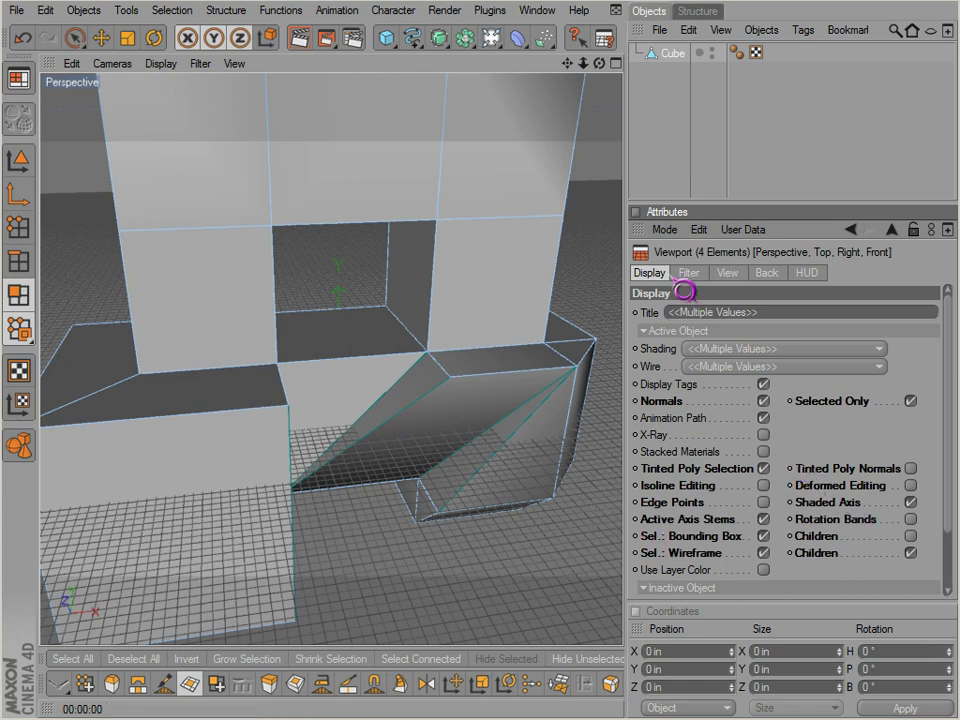
{"action": "left_click", "coordinate": [690, 274]}
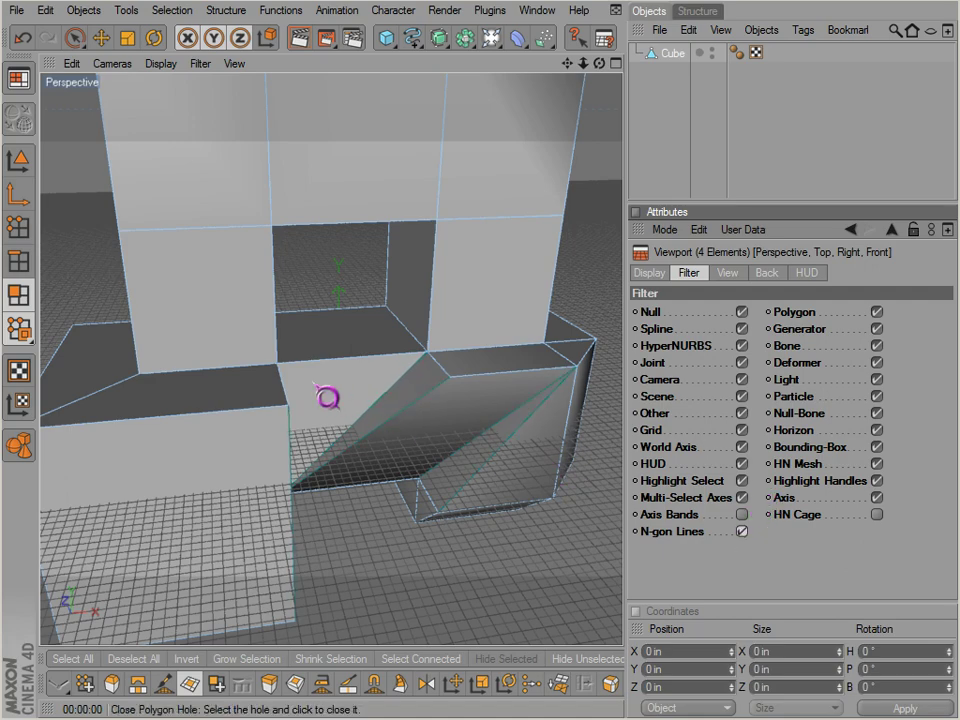
{"action": "left_click_drag", "start_coordinate": [319, 386], "coordinate": [326, 388], "text": "alt"}
{"action": "middle_click_drag", "start_coordinate": [345, 332], "coordinate": [344, 338], "text": "alt"}
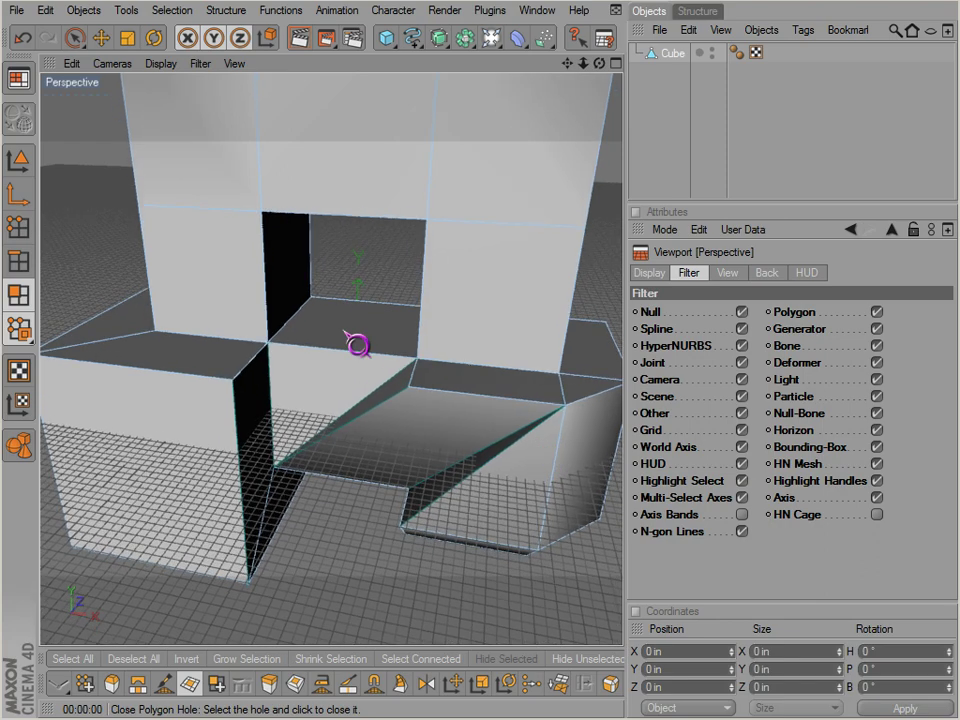
{"action": "middle_click_drag", "start_coordinate": [538, 441], "coordinate": [543, 426], "text": "alt"}
Select the n-gon that fills the front opening with Live Selection and examine its shape.
{"action": "left_click", "coordinate": [82, 40]}
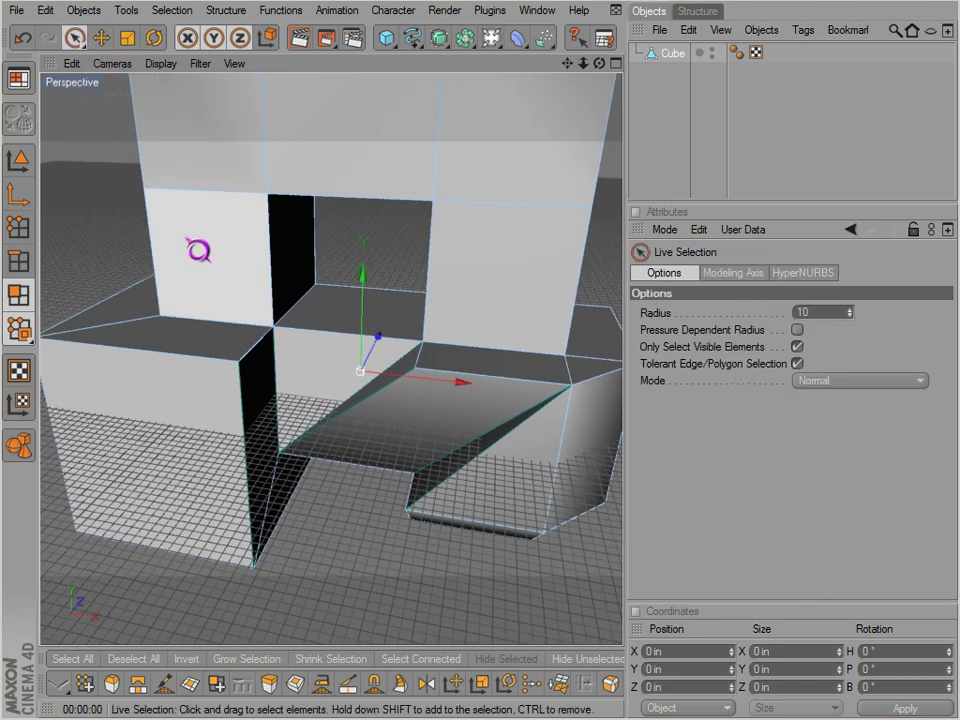
{"action": "left_click", "coordinate": [303, 402]}
{"action": "scroll", "coordinate": [316, 440], "scroll_direction": "up", "scroll_amount": 1}
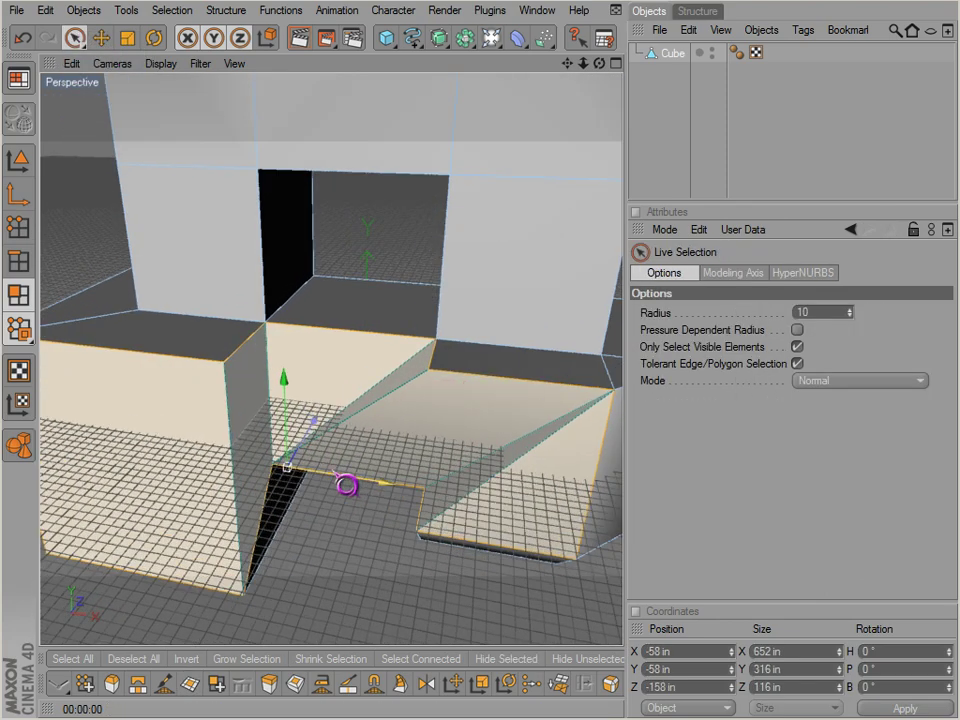
{"action": "left_click_drag", "start_coordinate": [550, 454], "coordinate": [549, 456], "text": "alt"}
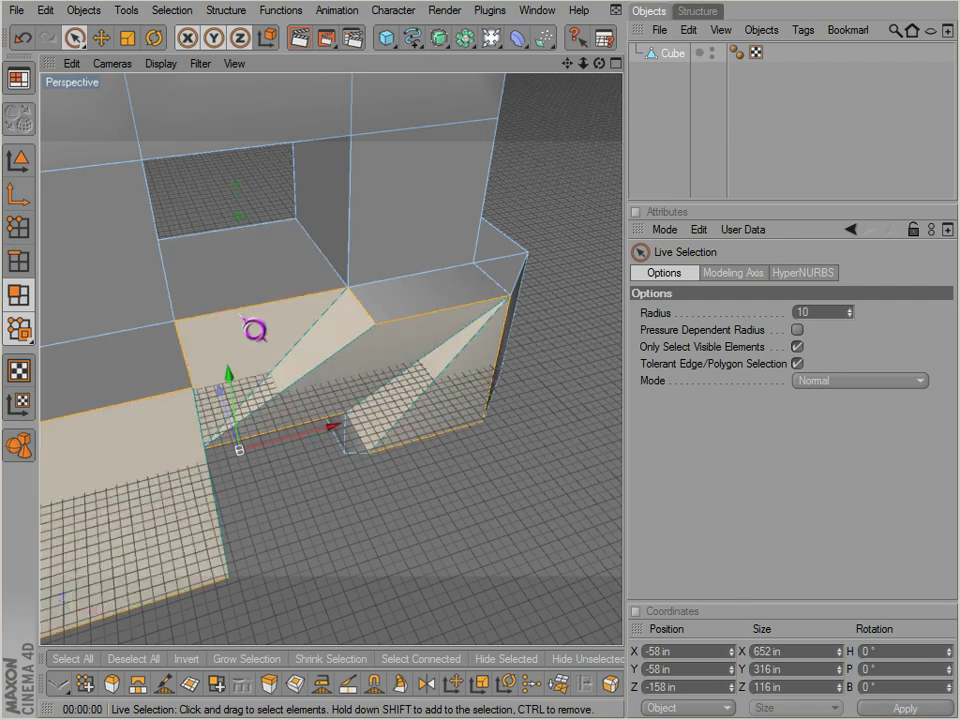
{"action": "left_click_drag", "start_coordinate": [105, 484], "coordinate": [439, 268], "text": "alt"}
Undo the n-gon selection and the hole fill on the front of the lower blocks.
{"action": "key", "text": "ctrl+z"}
{"action": "key", "text": "ctrl+z"}
{"action": "key", "text": "ctrl+z"}
Use Create Polygon to build a four-point face on the inner side of the lower block at X 100.
{"action": "right_click", "coordinate": [435, 240]}
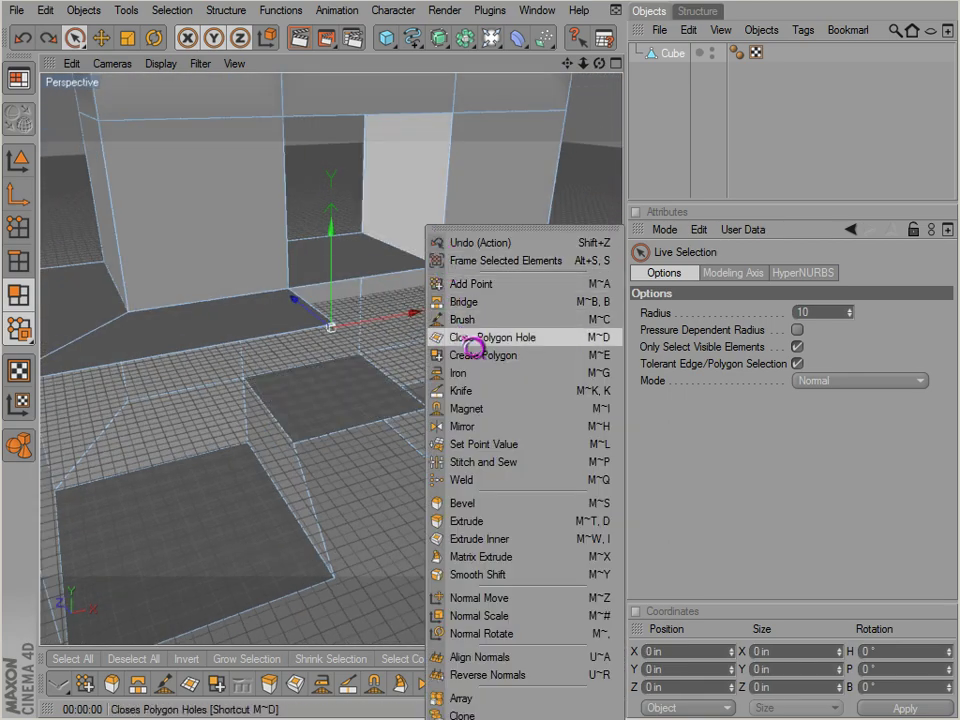
{"action": "left_click", "coordinate": [475, 356]}
{"action": "left_click_drag", "start_coordinate": [475, 358], "coordinate": [413, 416], "text": "alt"}
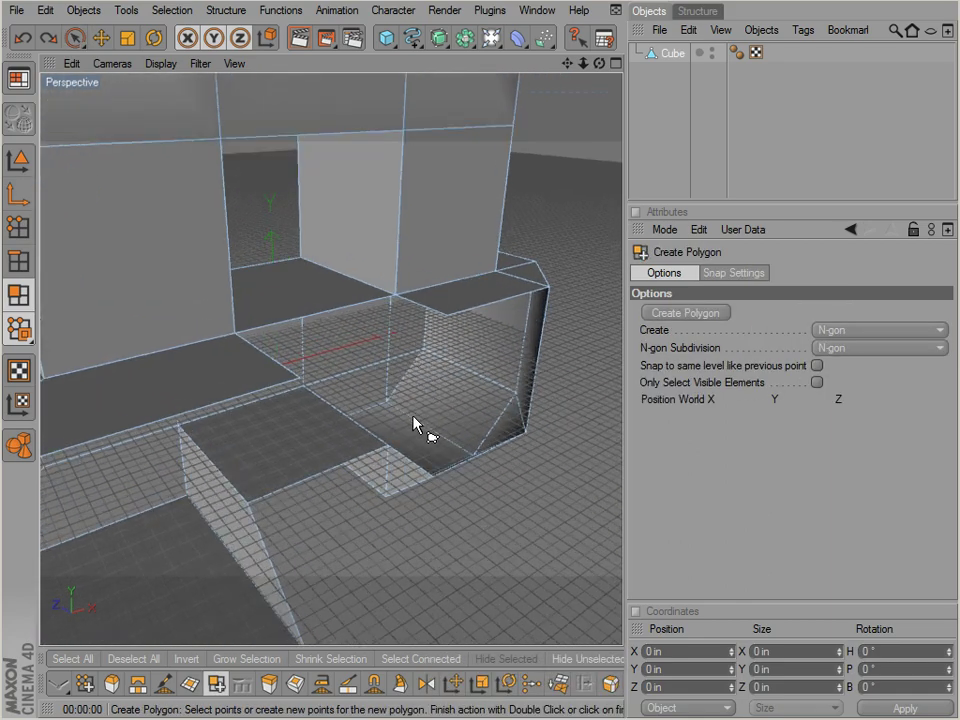
{"action": "left_click", "coordinate": [388, 445]}
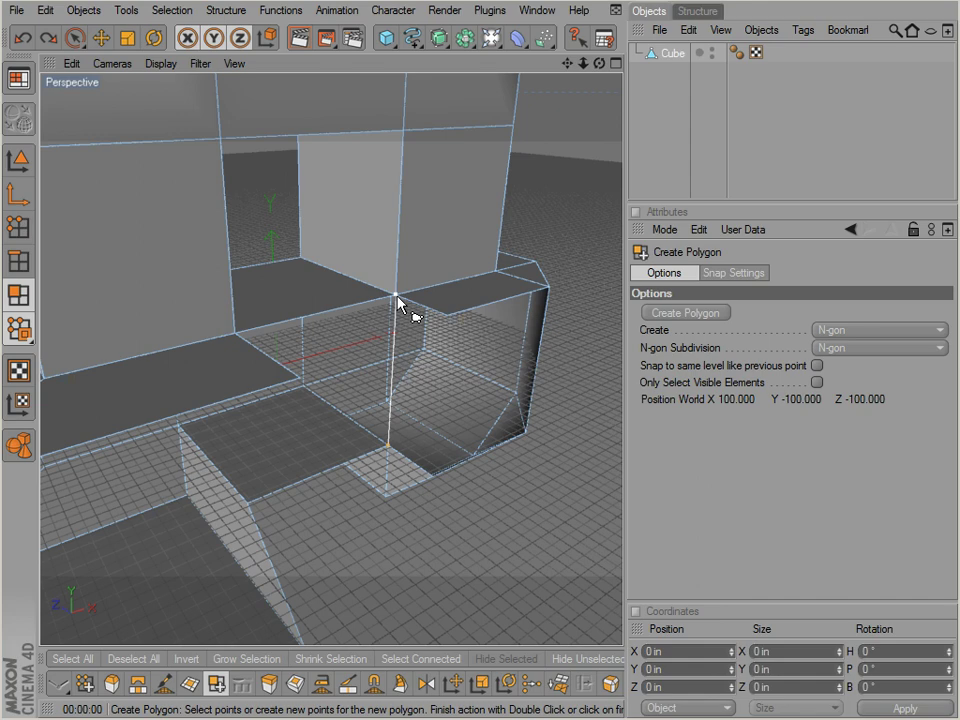
{"action": "left_click", "coordinate": [396, 296]}
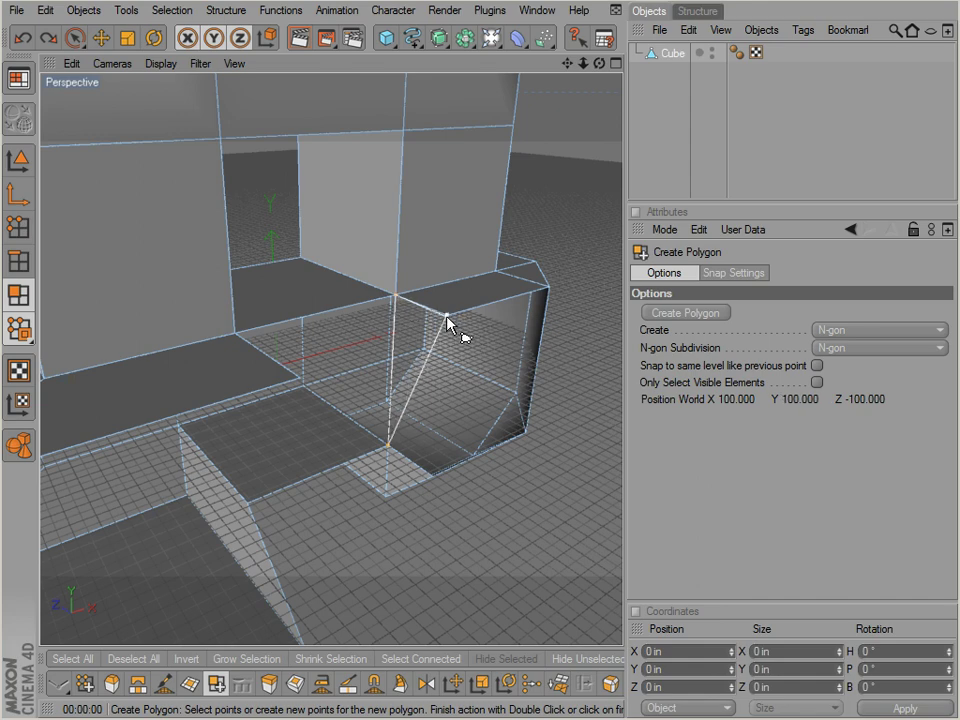
{"action": "left_click", "coordinate": [447, 314]}
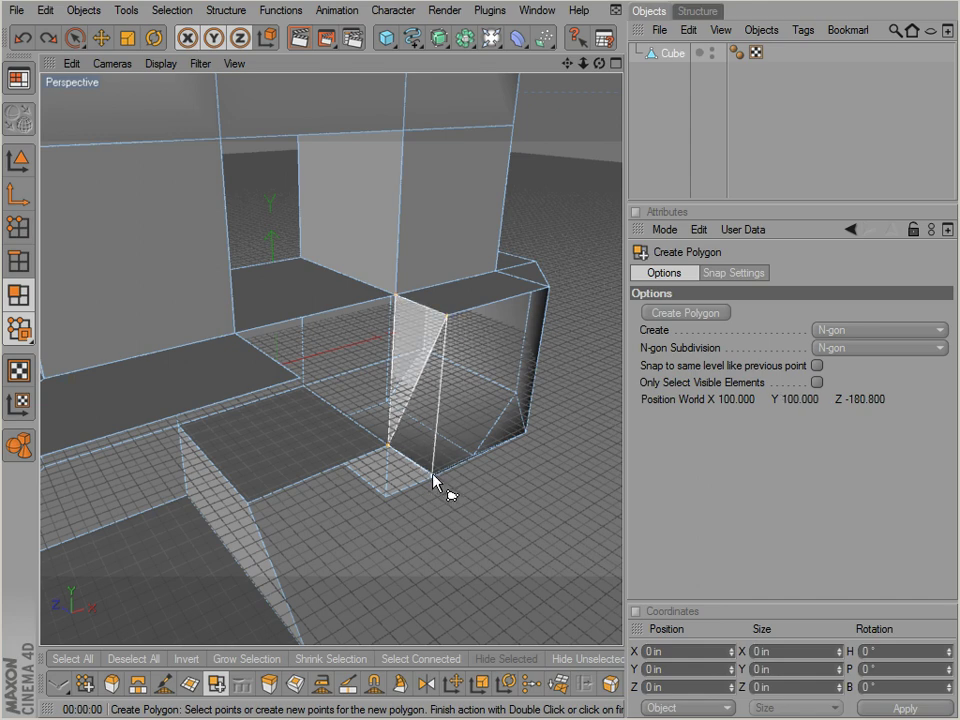
{"action": "left_click", "coordinate": [434, 476]}
{"action": "left_click", "coordinate": [388, 432]}
{"action": "left_click_drag", "start_coordinate": [538, 447], "coordinate": [384, 372], "text": "alt"}
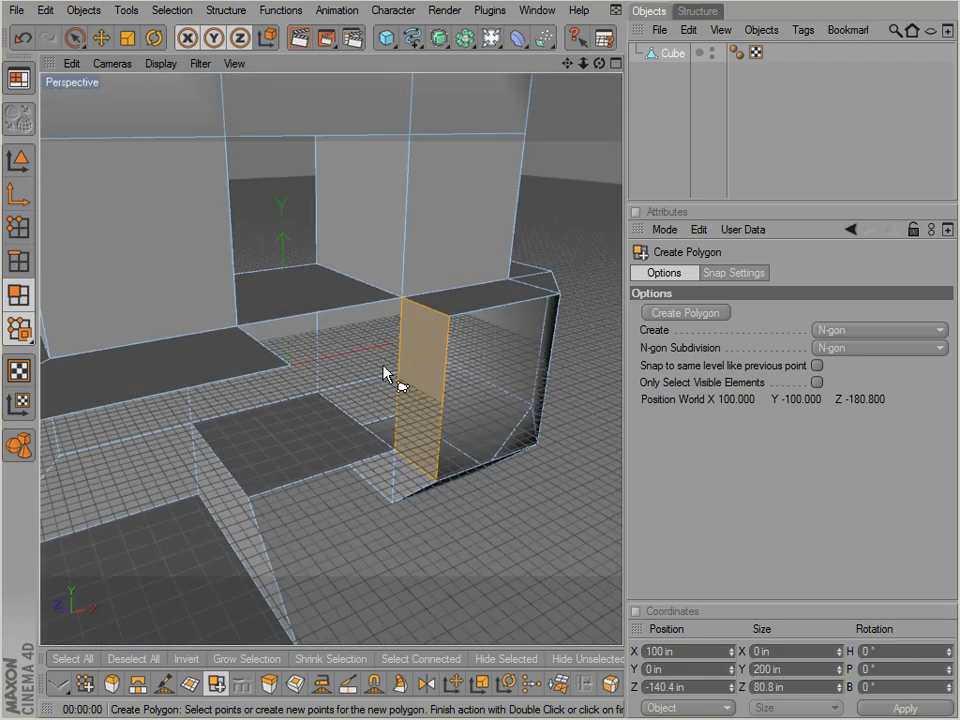
Use Create Polygon to build a four-point face on the inner side of the opposite lower block at X -100.
{"action": "left_click_drag", "start_coordinate": [389, 423], "coordinate": [303, 412], "text": "alt"}
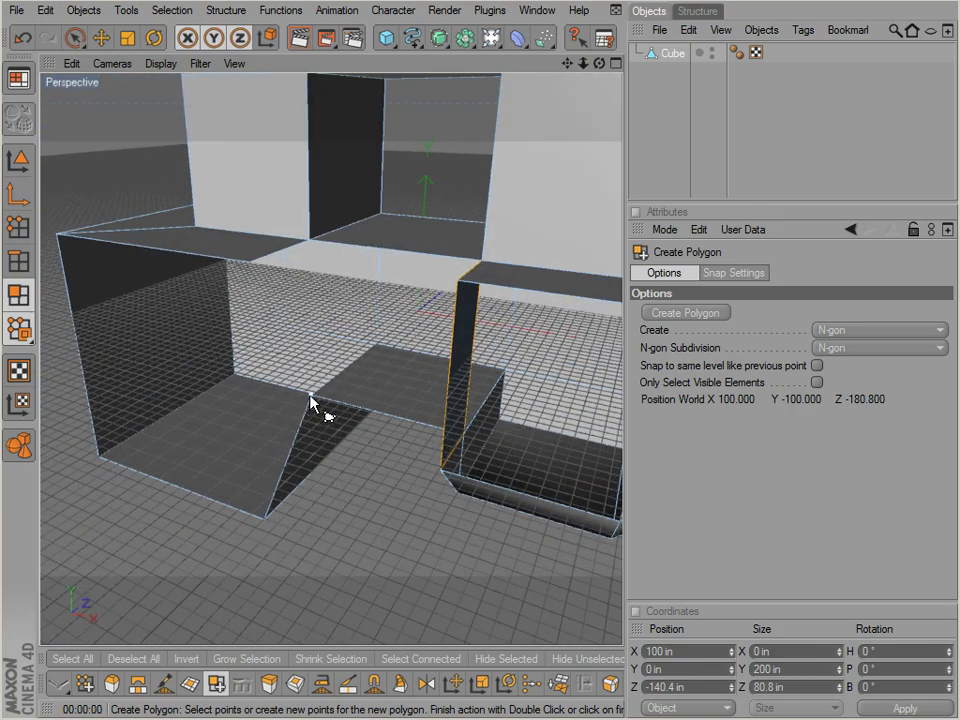
{"action": "left_click", "coordinate": [310, 397]}
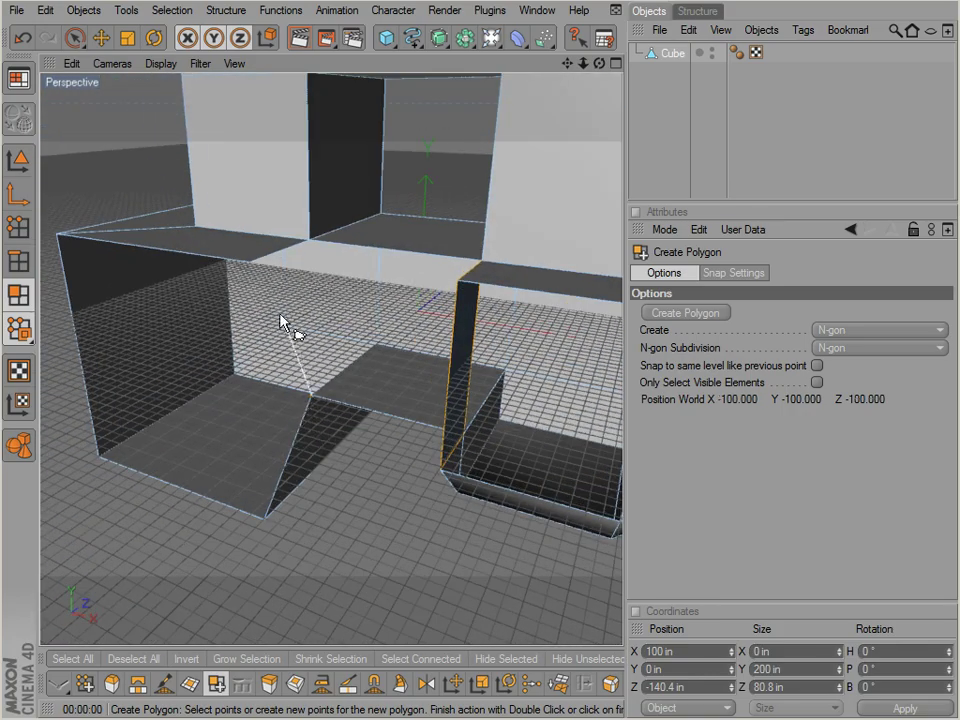
{"action": "left_click", "coordinate": [310, 241]}
{"action": "left_click", "coordinate": [251, 262]}
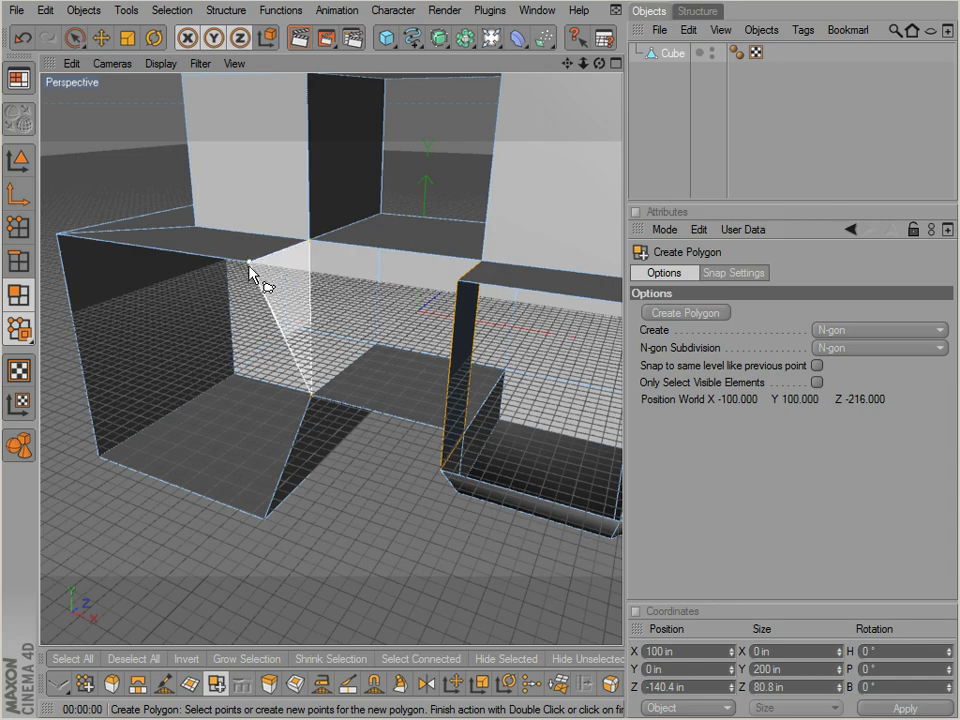
{"action": "double_click", "coordinate": [264, 521]}
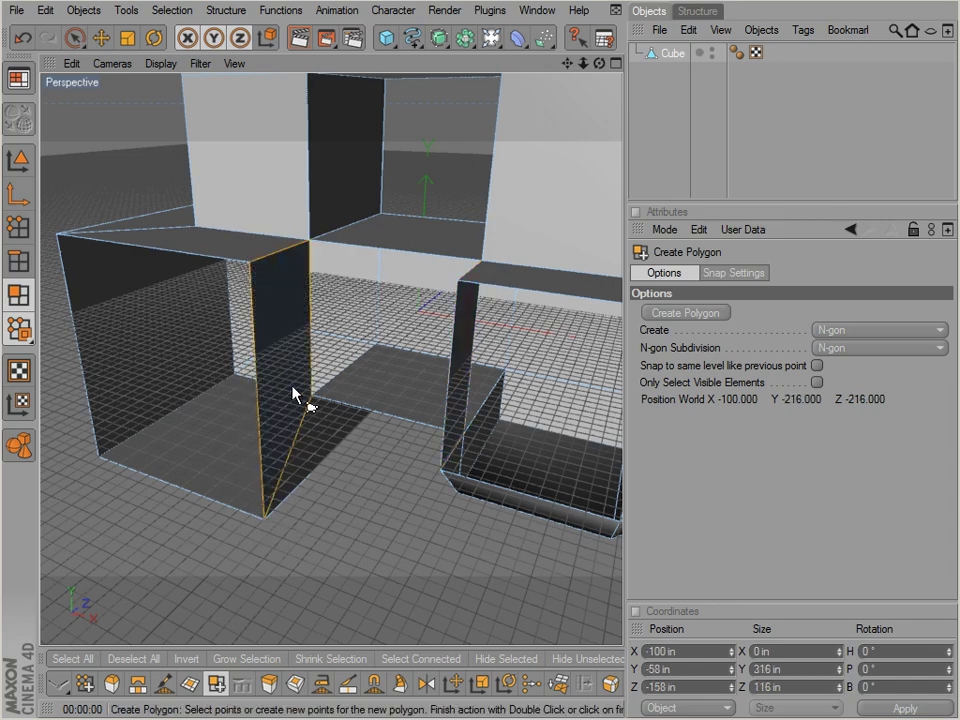
Reverse the normals of the newly created inner face at X -100.
{"action": "mouse_move", "coordinate": [300, 396]}
{"action": "left_mouse_down", "text": "alt"}
{"action": "mouse_move", "coordinate": [551, 452]}
{"action": "mouse_move", "coordinate": [285, 388]}
{"action": "mouse_move", "coordinate": [542, 444]}
{"action": "mouse_move", "coordinate": [288, 263]}
{"action": "mouse_move", "coordinate": [294, 349]}
{"action": "mouse_move", "coordinate": [553, 454]}
{"action": "mouse_move", "coordinate": [274, 531]}
{"action": "mouse_move", "coordinate": [237, 476]}
{"action": "mouse_move", "coordinate": [285, 446]}
{"action": "mouse_move", "coordinate": [272, 435]}
{"action": "mouse_move", "coordinate": [553, 454]}
{"action": "left_mouse_up", "text": "alt"}
{"action": "key", "text": "space"}
{"action": "key", "text": "ctrl+a"}
{"action": "key", "text": "m"}
{"action": "key", "text": "e"}
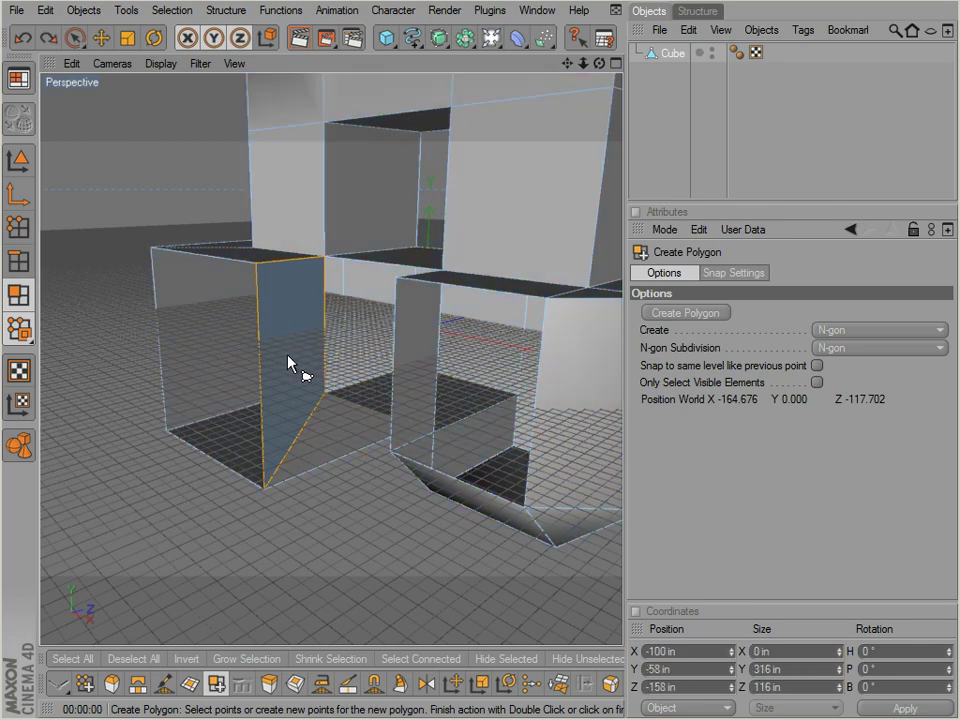
{"action": "key", "text": "space"}
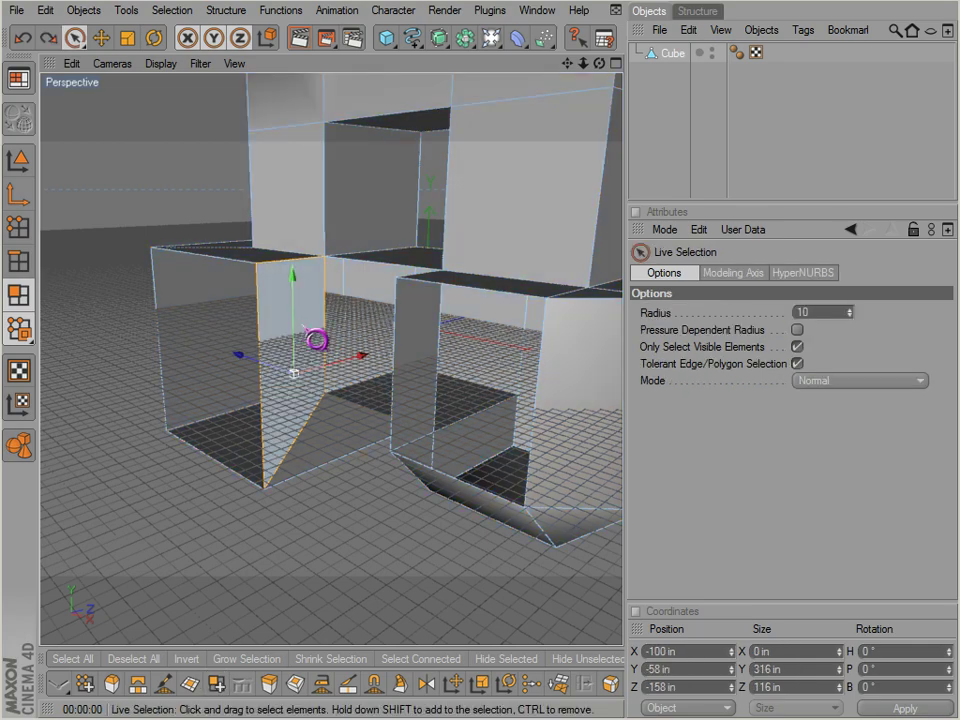
{"action": "left_click_drag", "start_coordinate": [358, 343], "coordinate": [342, 333], "text": "alt"}
{"action": "right_click", "coordinate": [332, 318]}
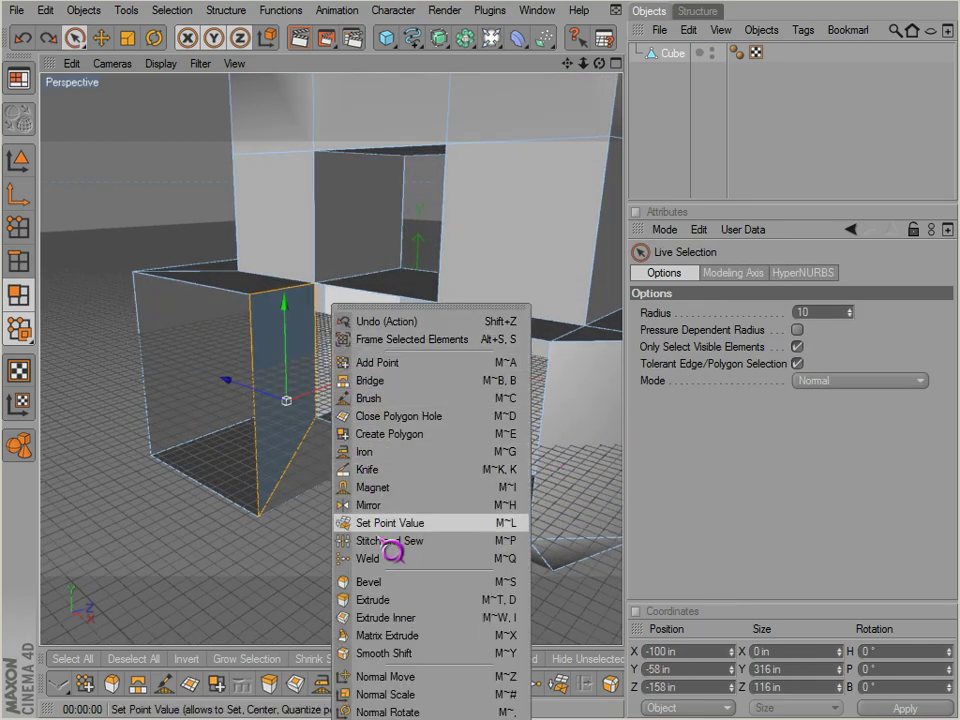
{"action": "key", "text": "Escape"}
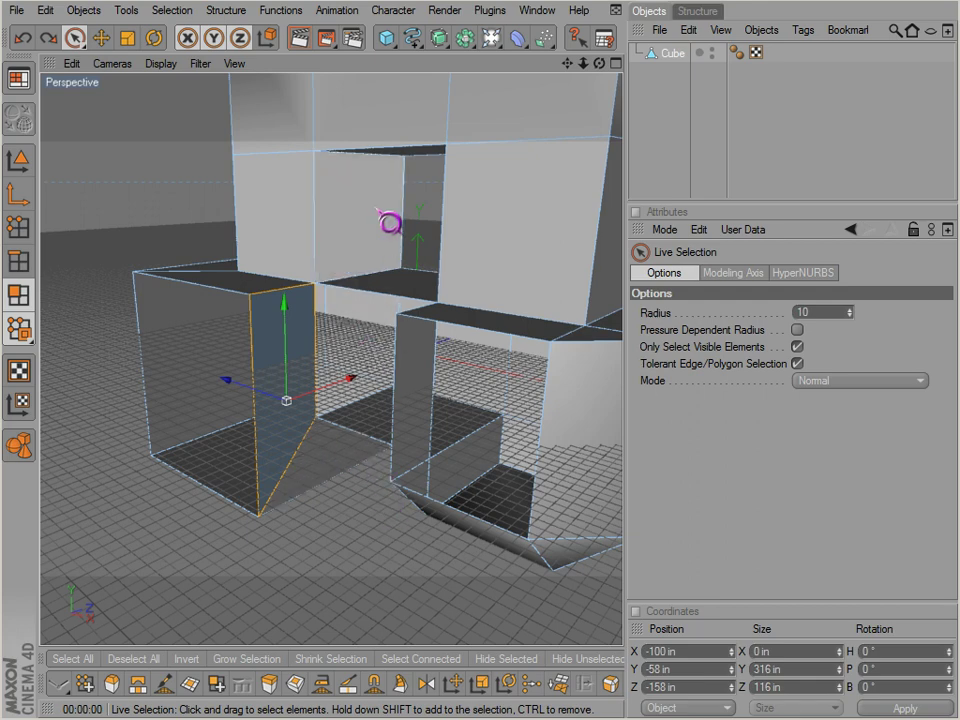
{"action": "right_click_drag", "start_coordinate": [390, 107], "coordinate": [442, 560]}
{"action": "left_click", "coordinate": [432, 546]}
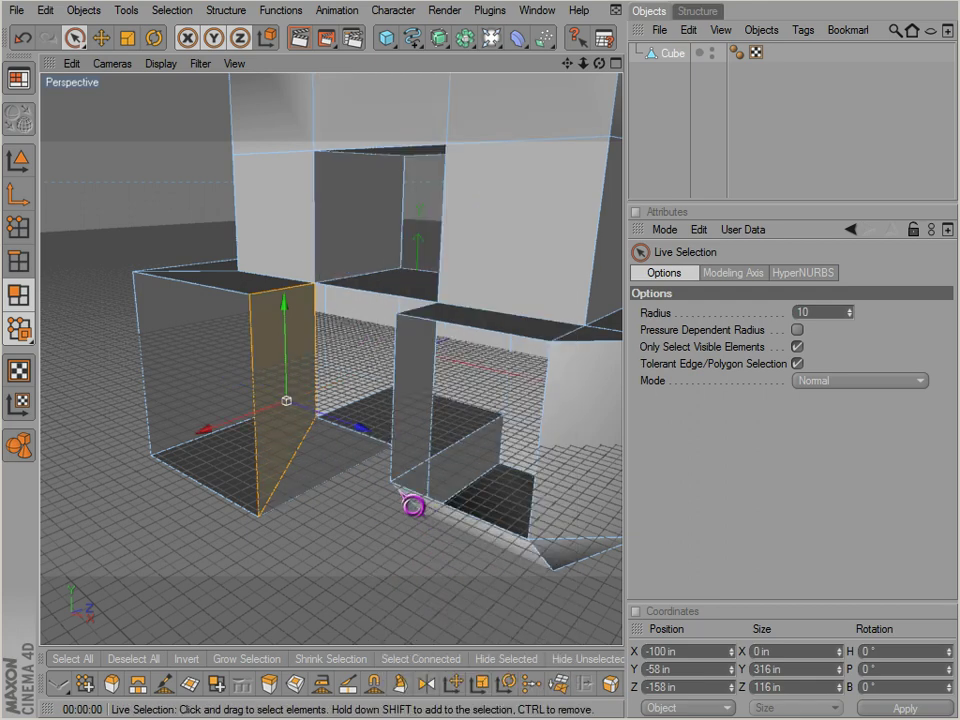
Select all polygons of the mesh and use Close Polygon Hole on the front opening of the lower blocks.
{"action": "middle_click_drag", "start_coordinate": [404, 496], "coordinate": [399, 521], "text": "alt"}
{"action": "key", "text": "ctrl+a"}
{"action": "middle_click_drag", "start_coordinate": [349, 421], "coordinate": [346, 445], "text": "alt"}
{"action": "left_click_drag", "start_coordinate": [346, 445], "coordinate": [560, 446], "text": "alt"}
{"action": "right_click", "coordinate": [302, 425]}
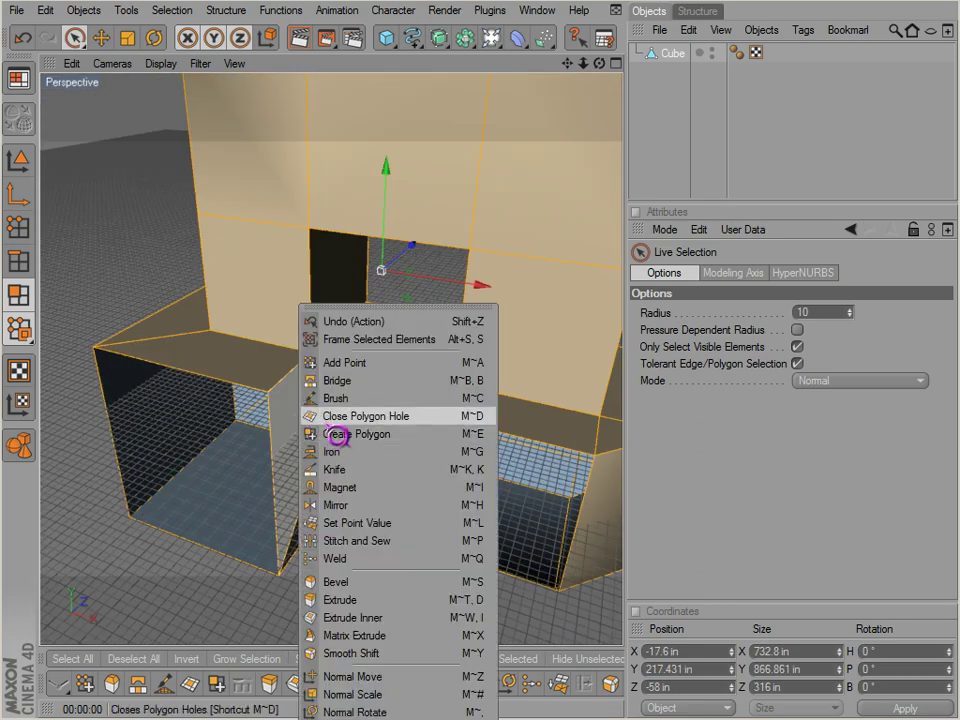
{"action": "left_click", "coordinate": [331, 420]}
{"action": "left_click", "coordinate": [333, 368]}
{"action": "left_click", "coordinate": [265, 399]}
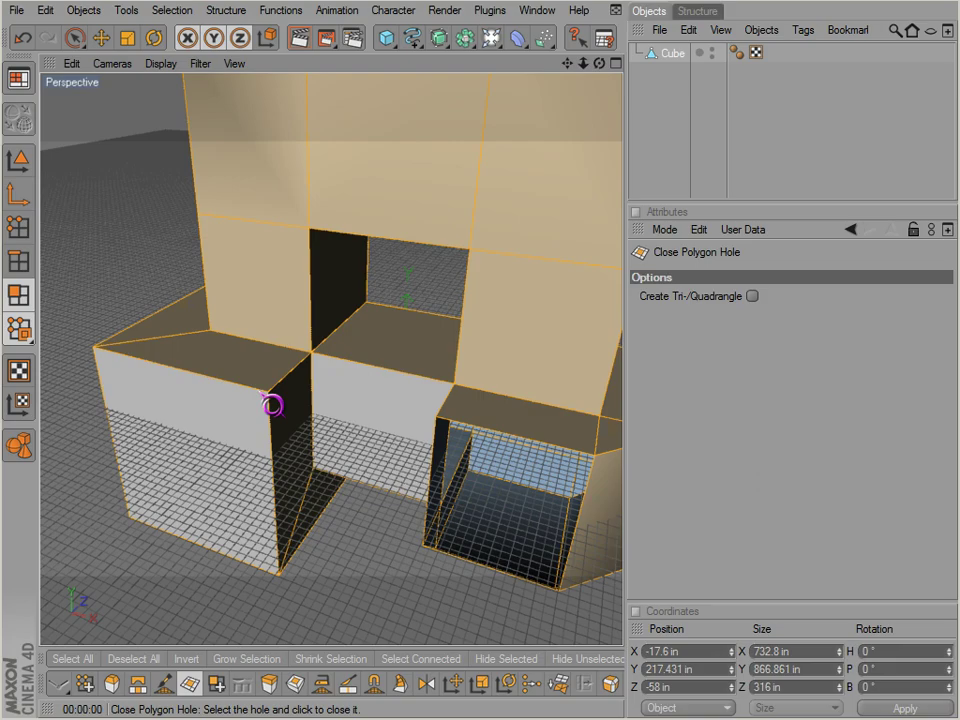
{"action": "left_click", "coordinate": [447, 445]}
Undo the hole closing, the reversed normals and the two created inner faces.
{"action": "left_click_drag", "start_coordinate": [446, 452], "coordinate": [538, 443], "text": "alt"}
{"action": "key", "text": "ctrl+z"}
{"action": "key", "text": "ctrl+z"}
{"action": "key", "text": "ctrl+z"}
{"action": "key", "text": "ctrl+z"}
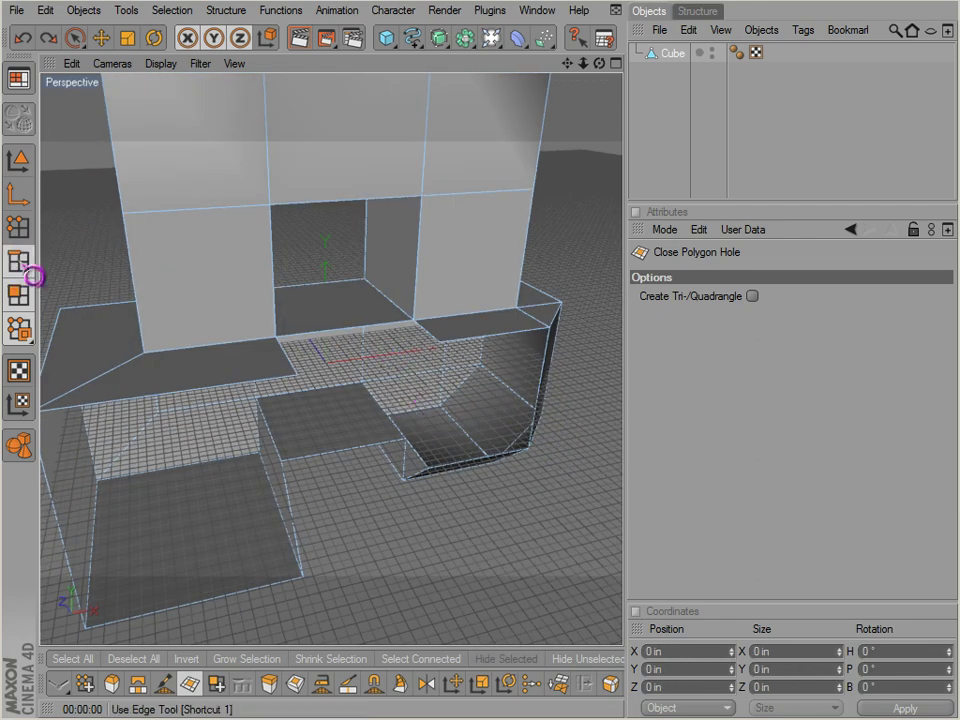
Bridge the open vertical edges in edge mode to rebuild the inner side faces of both lower blocks.
{"action": "left_click", "coordinate": [24, 265]}
{"action": "right_click", "coordinate": [390, 398]}
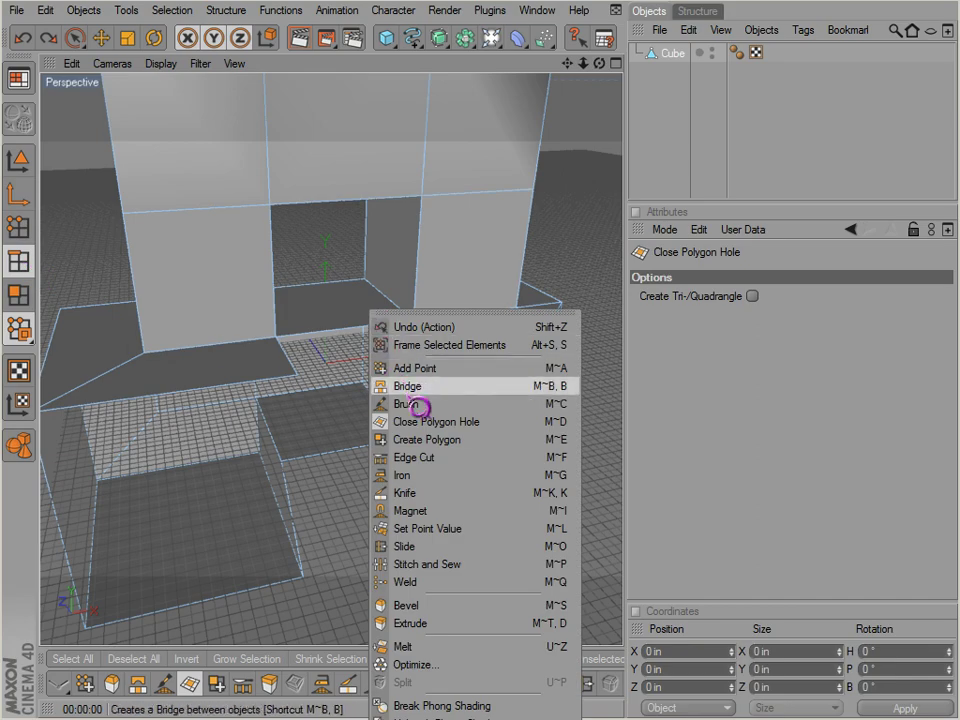
{"action": "left_click", "coordinate": [414, 388]}
{"action": "left_click_drag", "start_coordinate": [407, 439], "coordinate": [238, 467], "text": "alt"}
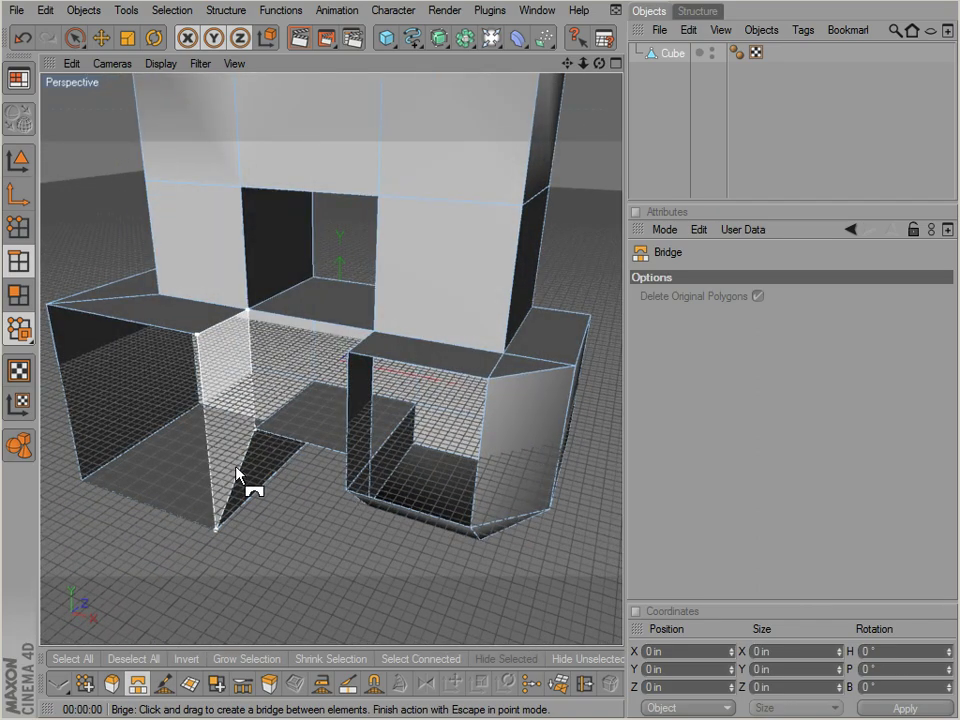
Select all polygons in polygon mode to examine the orientation of the bridged faces, and clear the selection.
{"action": "left_click", "coordinate": [25, 306]}
{"action": "mouse_move", "coordinate": [274, 392]}
{"action": "left_mouse_down", "text": "alt"}
{"action": "mouse_move", "coordinate": [546, 450]}
{"action": "mouse_move", "coordinate": [272, 407]}
{"action": "left_mouse_up", "text": "alt"}
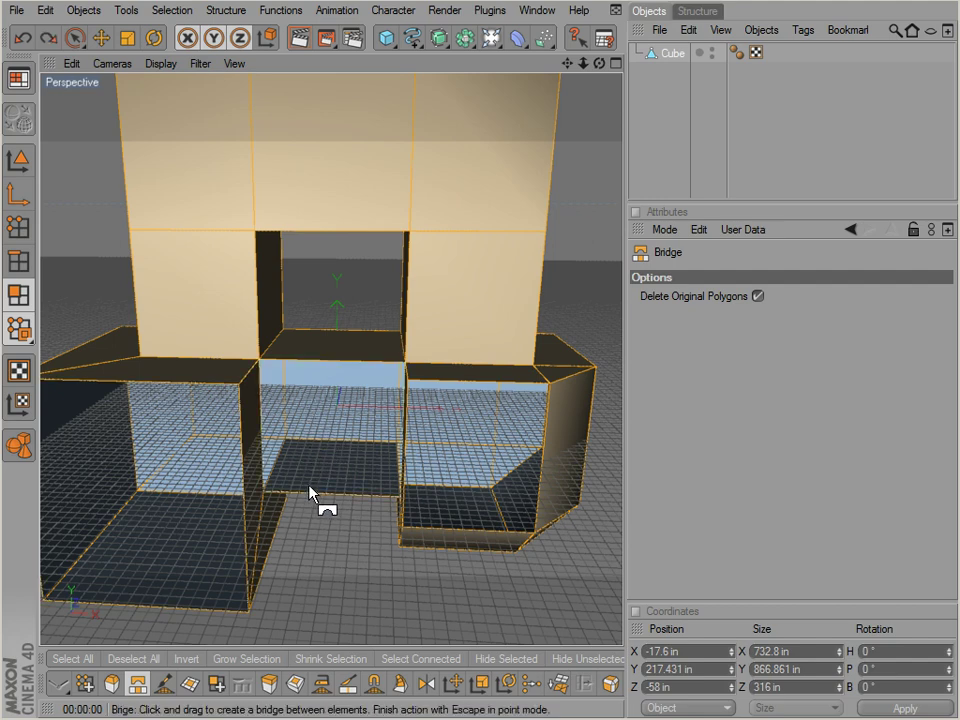
{"action": "key", "text": "space"}
{"action": "key", "text": "space"}
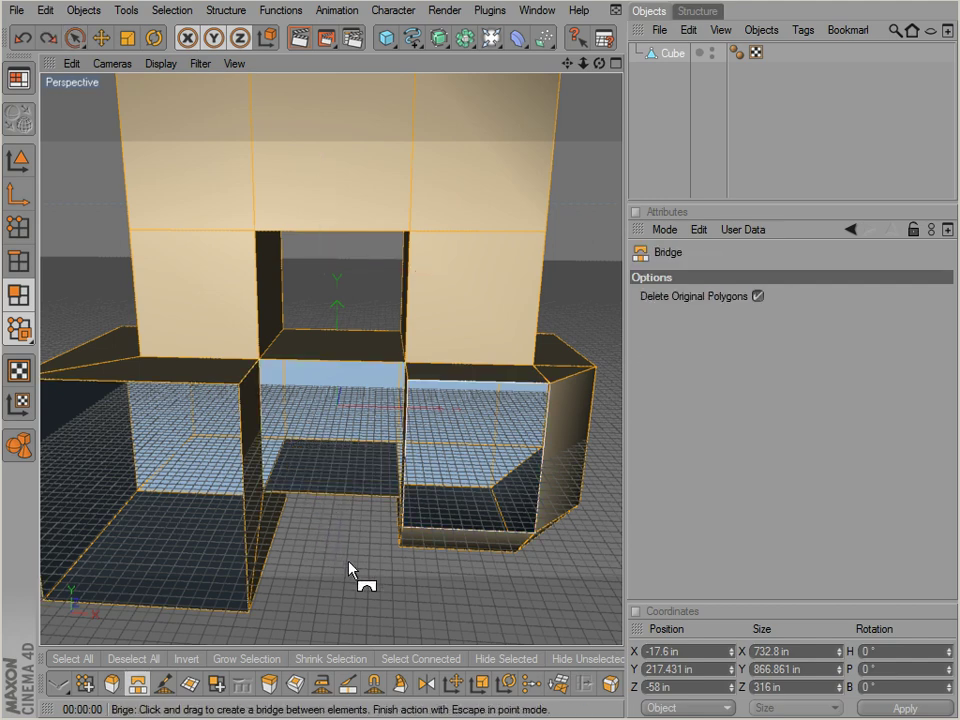
{"action": "key", "text": "space"}
{"action": "left_click", "coordinate": [355, 572]}
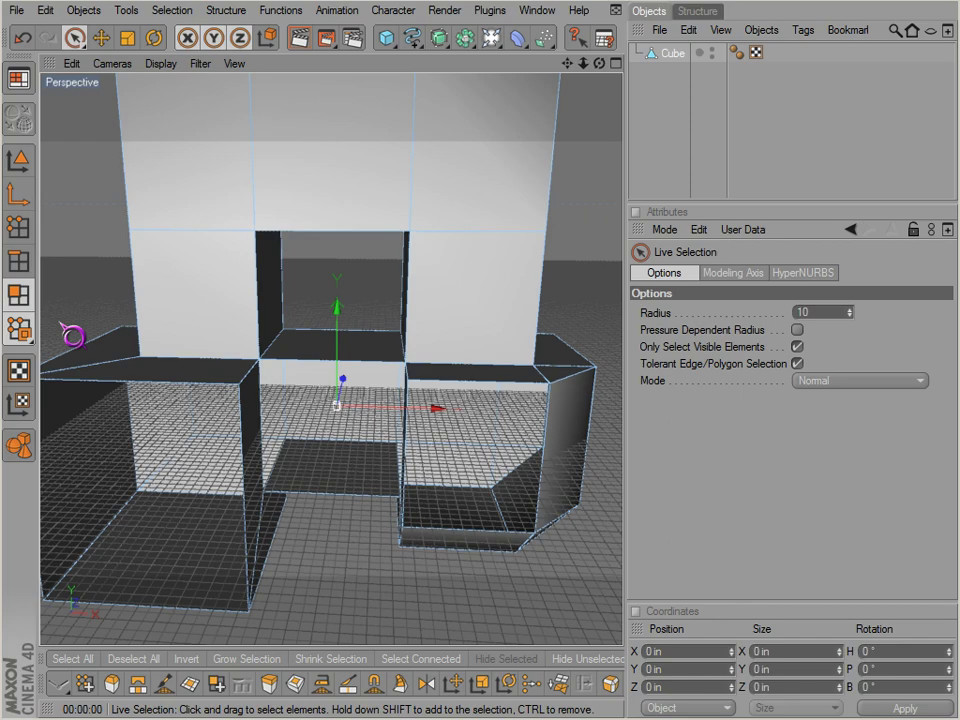
Bridge the upper and lower front edges in edge mode to close the middle opening and the larger lower block's front.
{"action": "left_click", "coordinate": [18, 260]}
{"action": "key", "text": "space"}
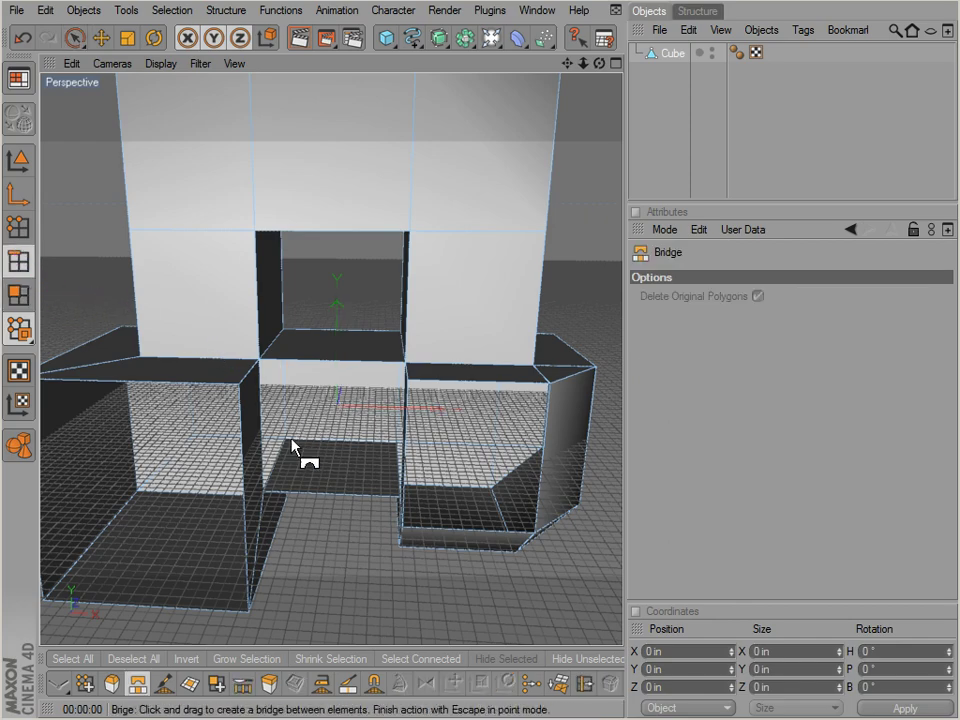
{"action": "left_click_drag", "start_coordinate": [295, 448], "coordinate": [288, 411], "text": "alt"}
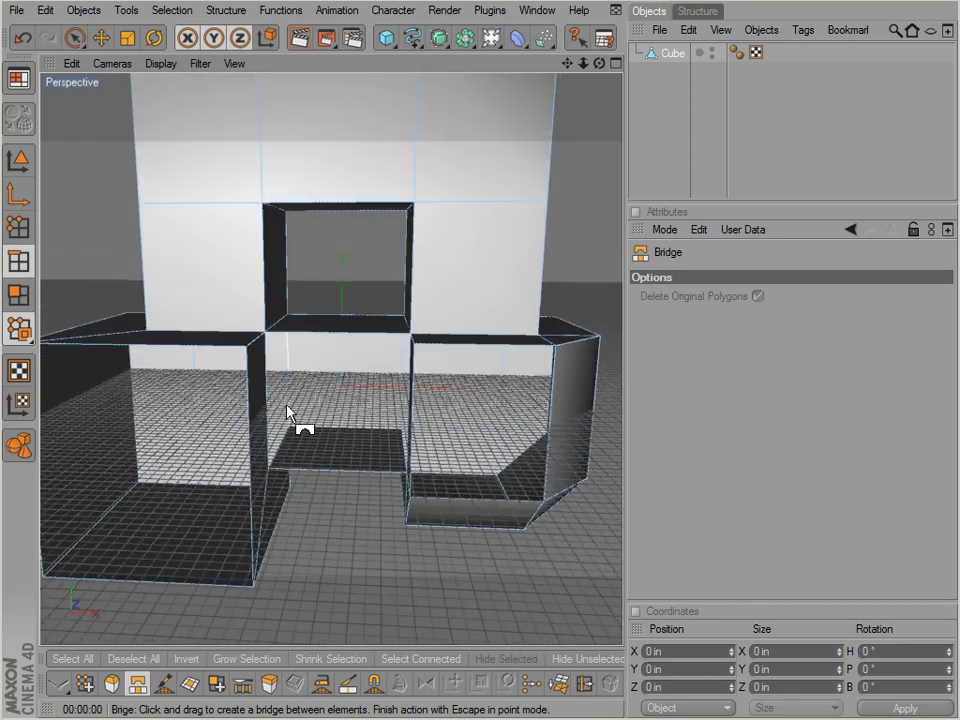
{"action": "left_click_drag", "start_coordinate": [311, 342], "coordinate": [324, 471]}
{"action": "left_click_drag", "start_coordinate": [322, 478], "coordinate": [537, 441], "text": "alt"}
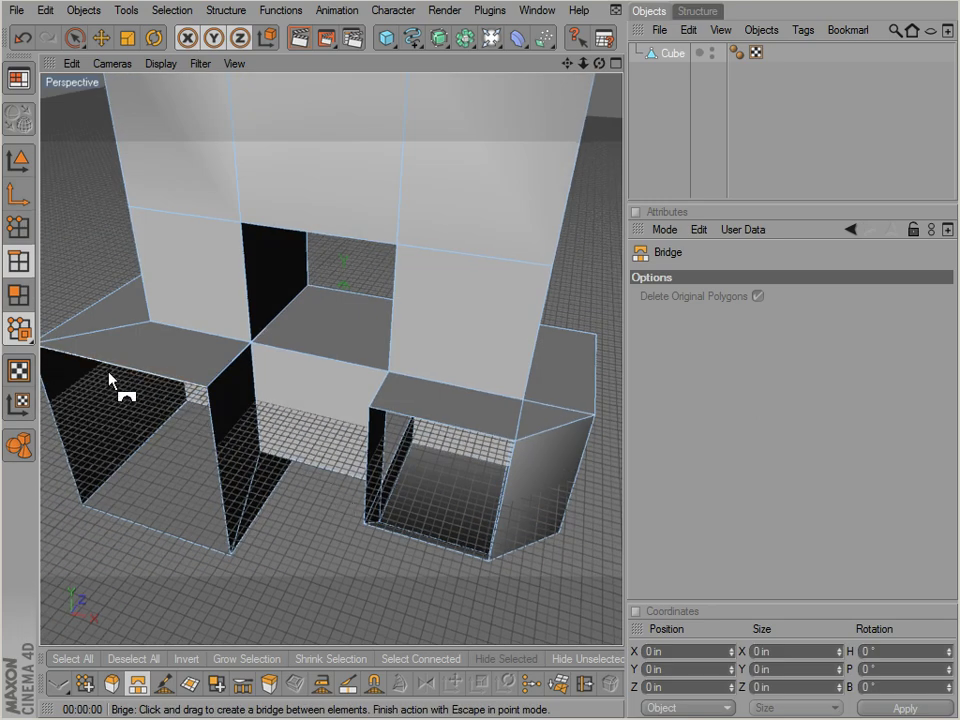
{"action": "left_click_drag", "start_coordinate": [109, 374], "coordinate": [546, 454]}
Make a straight, nearly horizontal Knife cut in Line mode with Visible Only enabled across the body just above the window's middle.
{"action": "left_click", "coordinate": [22, 298]}
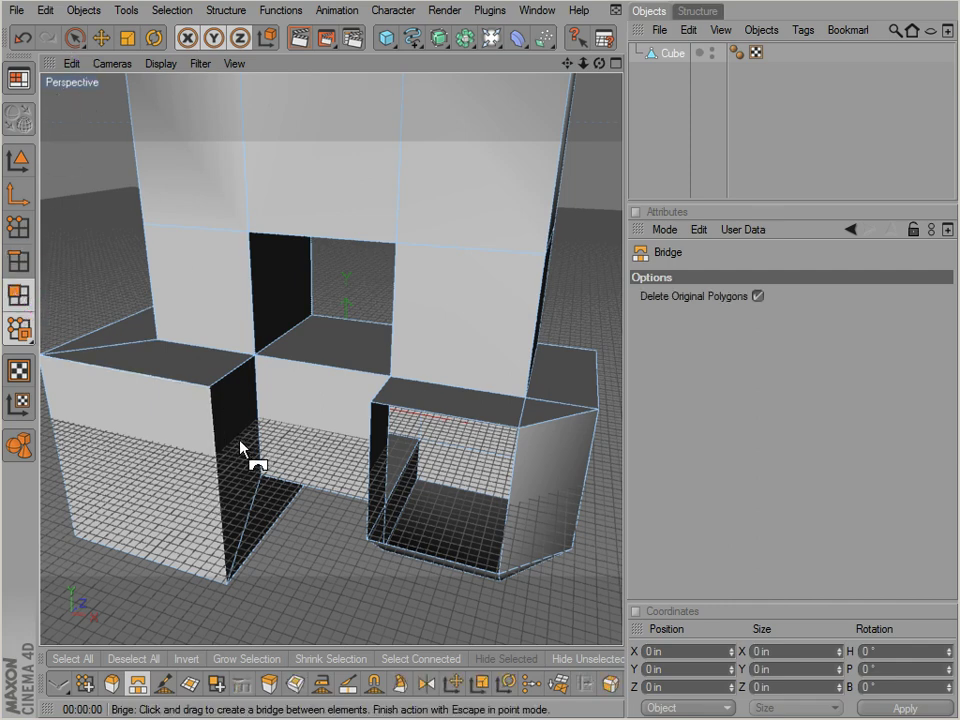
{"action": "key", "text": "k"}
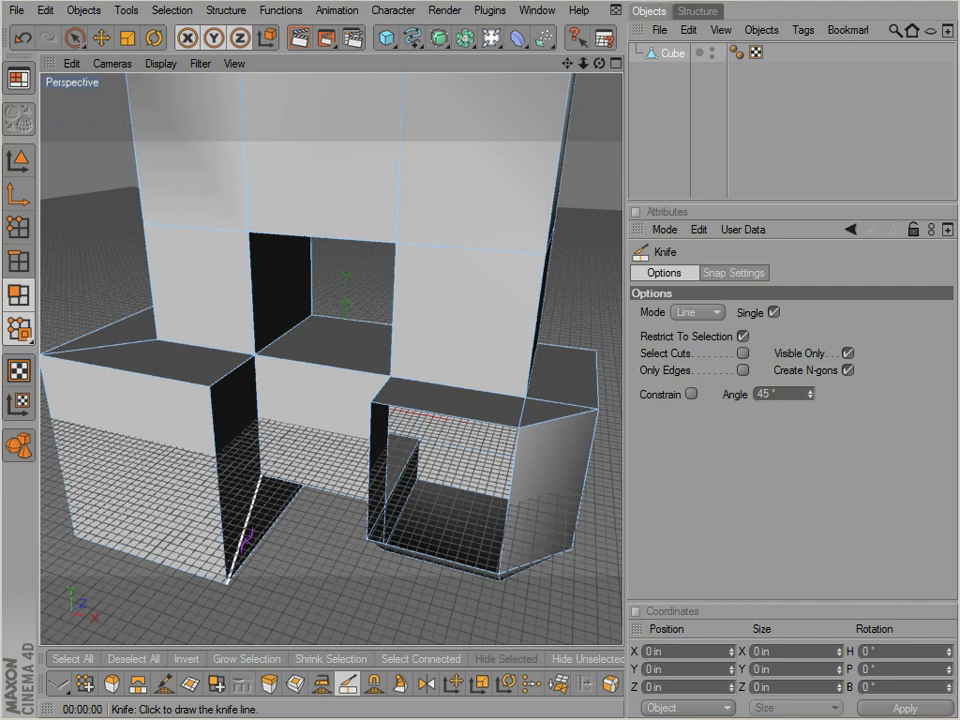
{"action": "left_click", "coordinate": [298, 685]}
{"action": "left_click", "coordinate": [111, 684]}
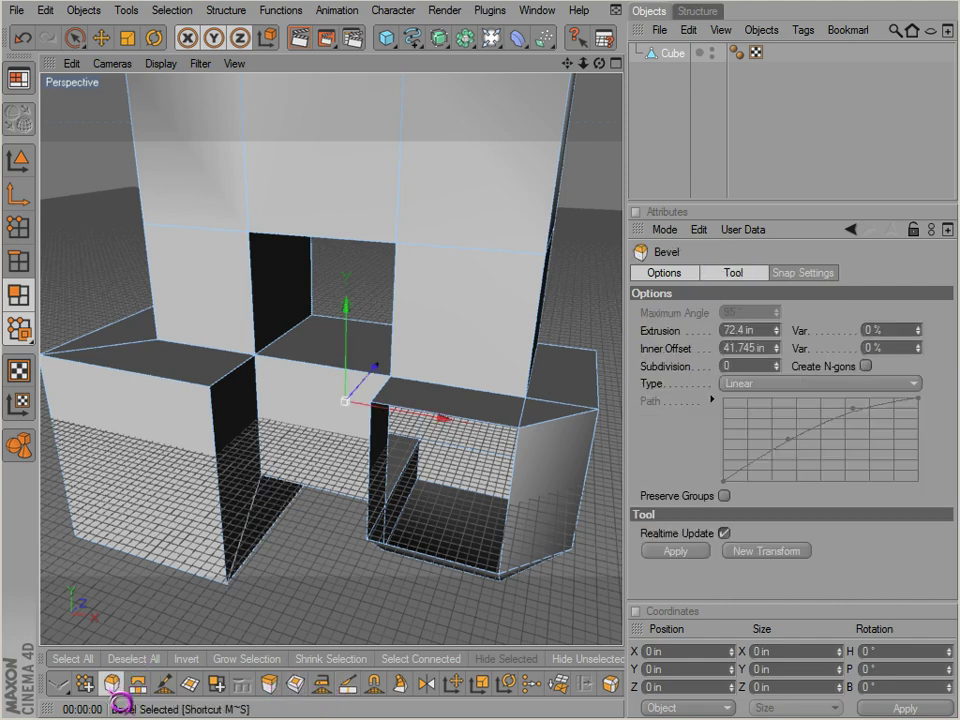
{"action": "right_click", "coordinate": [281, 263]}
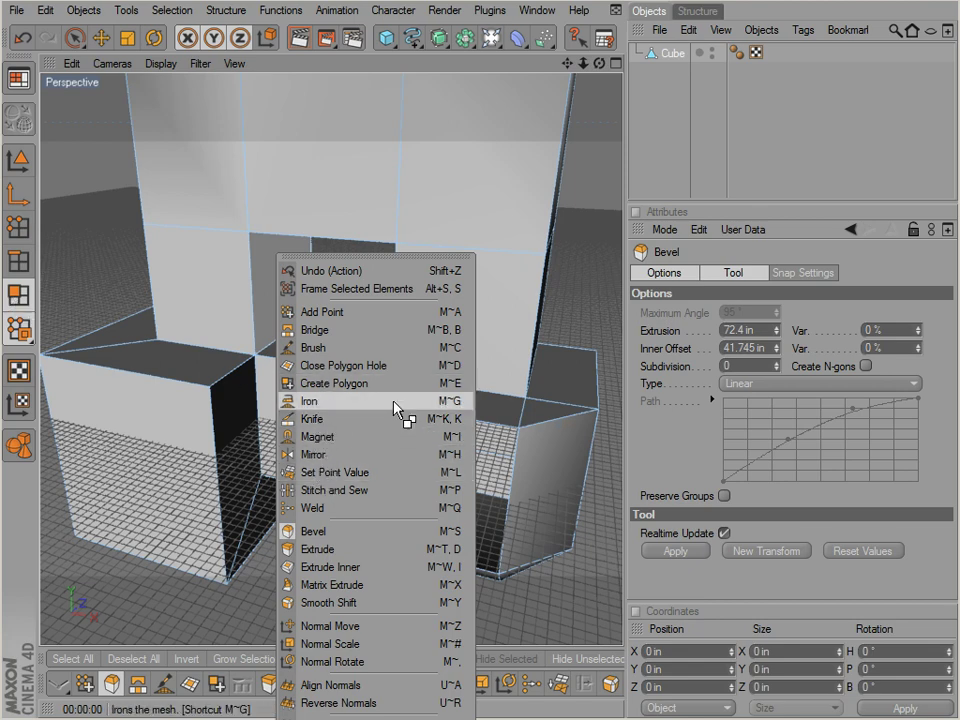
{"action": "left_click", "coordinate": [312, 421]}
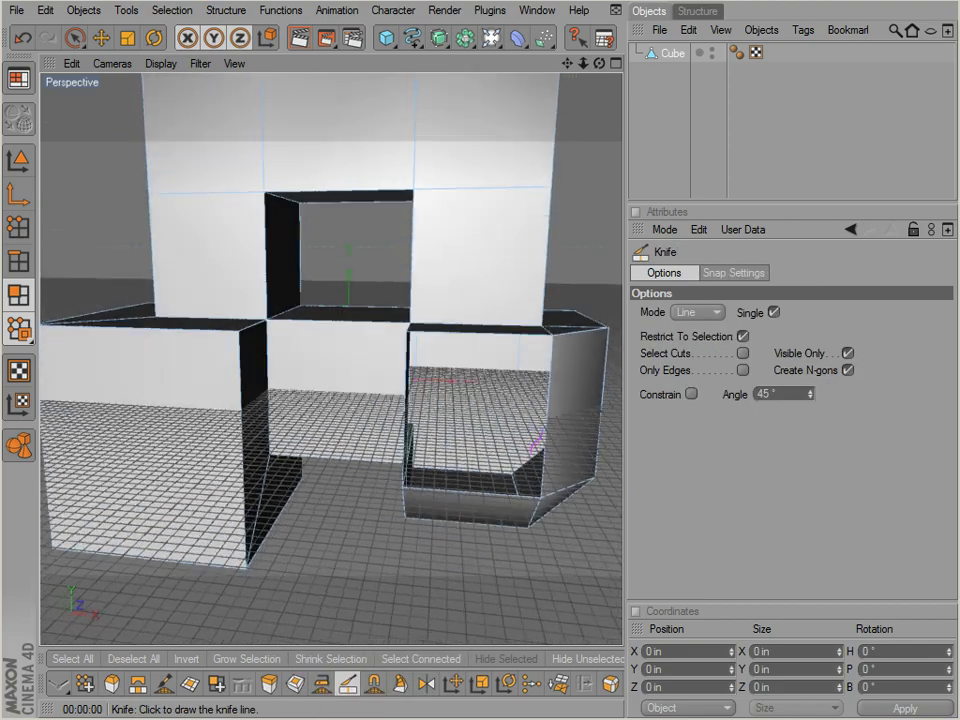
{"action": "left_click_drag", "start_coordinate": [537, 441], "coordinate": [538, 452], "text": "alt"}
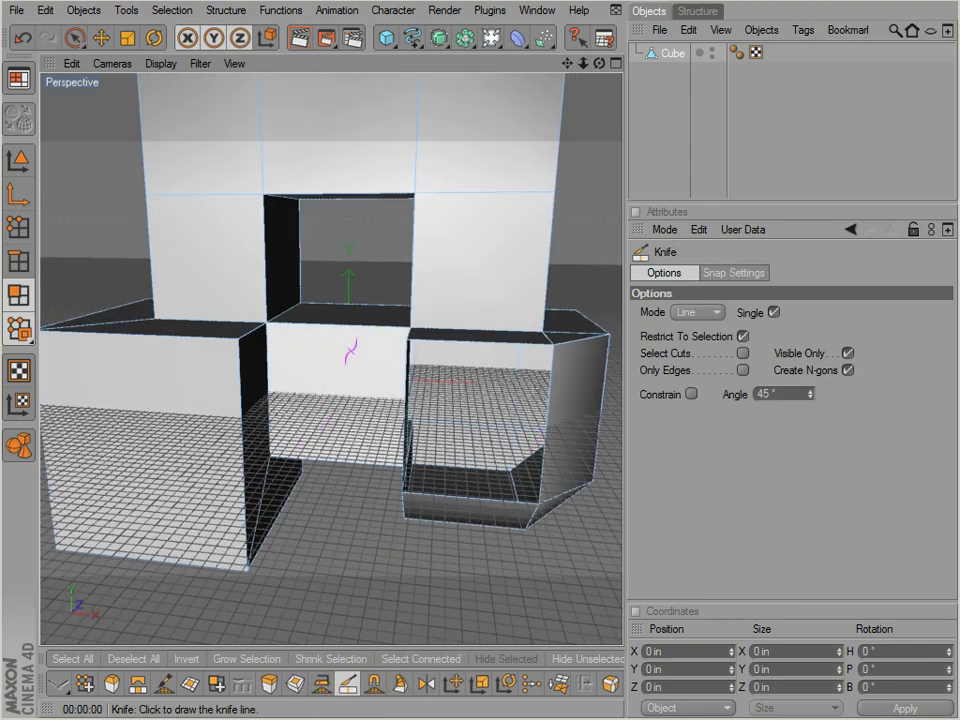
{"action": "left_click_drag", "start_coordinate": [351, 350], "coordinate": [327, 322], "text": "alt"}
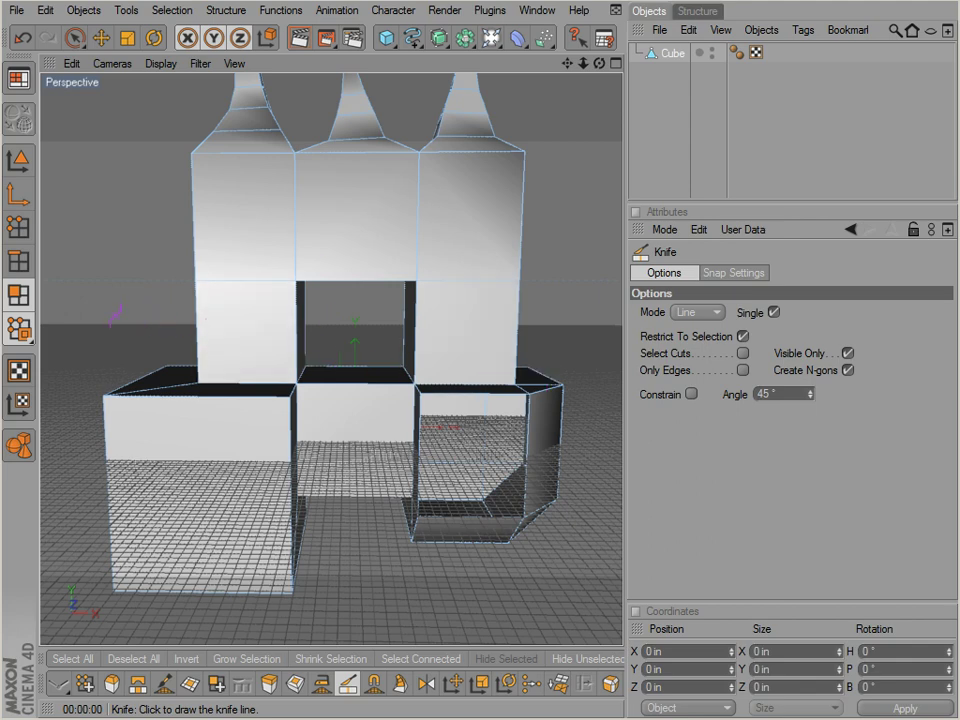
{"action": "left_click_drag", "start_coordinate": [184, 337], "coordinate": [186, 318]}
{"action": "left_click_drag", "start_coordinate": [100, 311], "coordinate": [558, 315]}
Turn off the Knife's Visible Only option and undo the cut across the body.
{"action": "mouse_move", "coordinate": [545, 436]}
{"action": "left_mouse_down", "text": "alt"}
{"action": "mouse_move", "coordinate": [536, 439]}
{"action": "mouse_move", "coordinate": [572, 446]}
{"action": "mouse_move", "coordinate": [537, 441]}
{"action": "mouse_move", "coordinate": [366, 364]}
{"action": "mouse_move", "coordinate": [537, 441]}
{"action": "left_mouse_up", "text": "alt"}
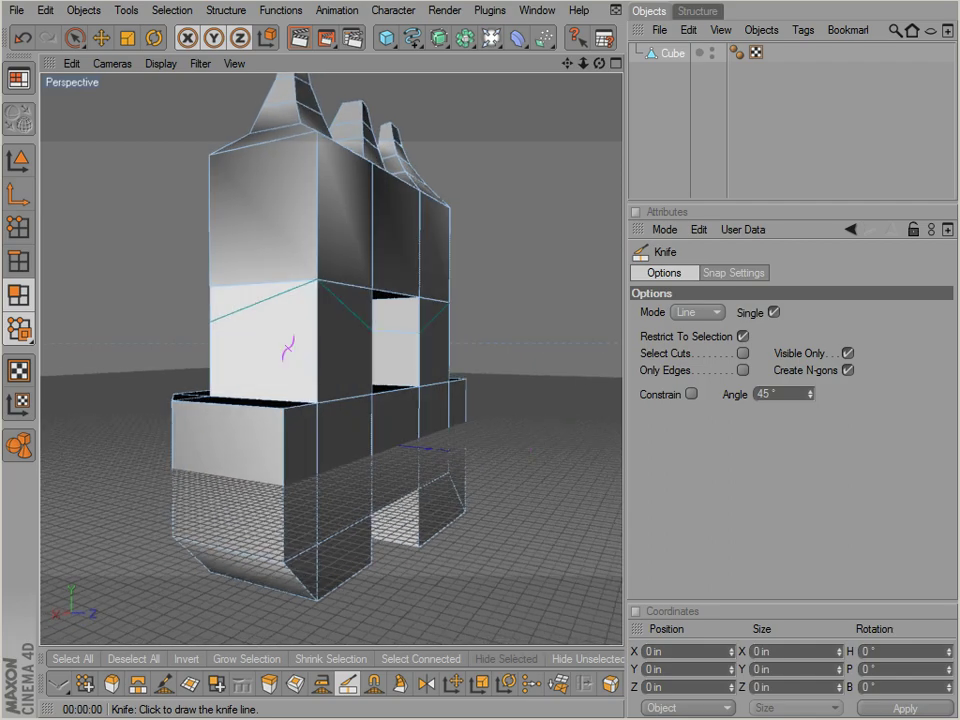
{"action": "left_click_drag", "start_coordinate": [482, 332], "coordinate": [494, 330], "text": "alt"}
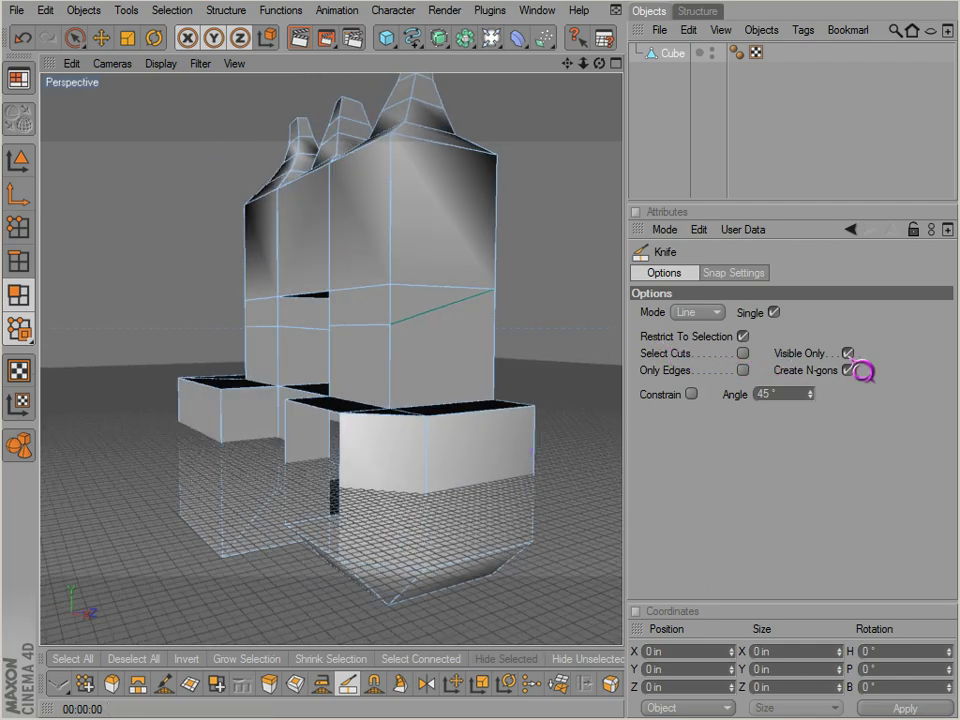
{"action": "key", "text": "ctrl+z"}
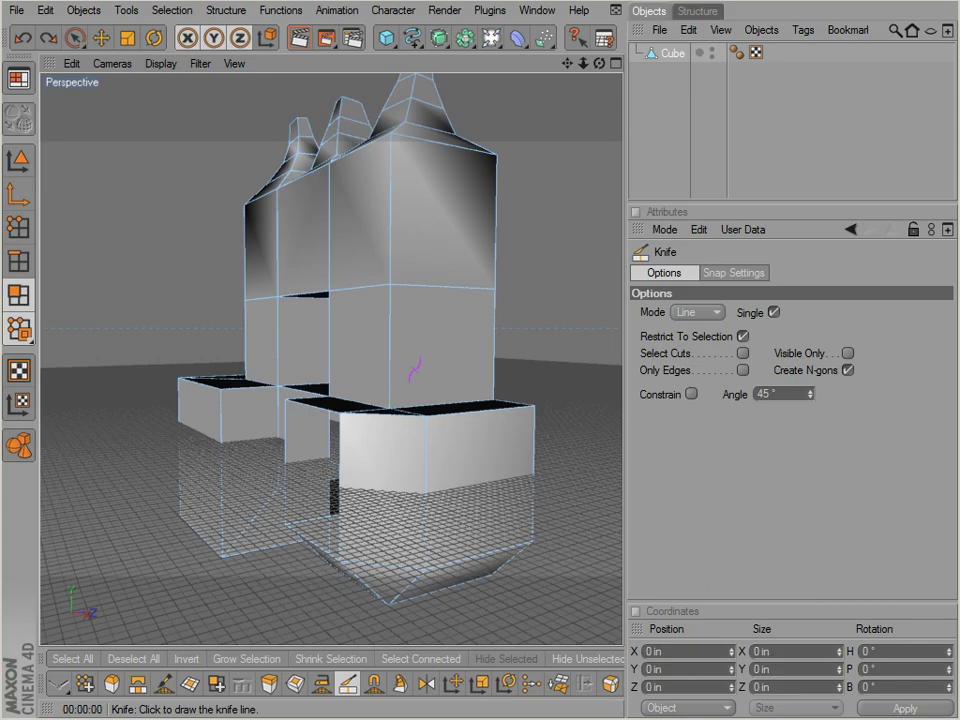
{"action": "left_click_drag", "start_coordinate": [416, 366], "coordinate": [536, 439], "text": "alt"}
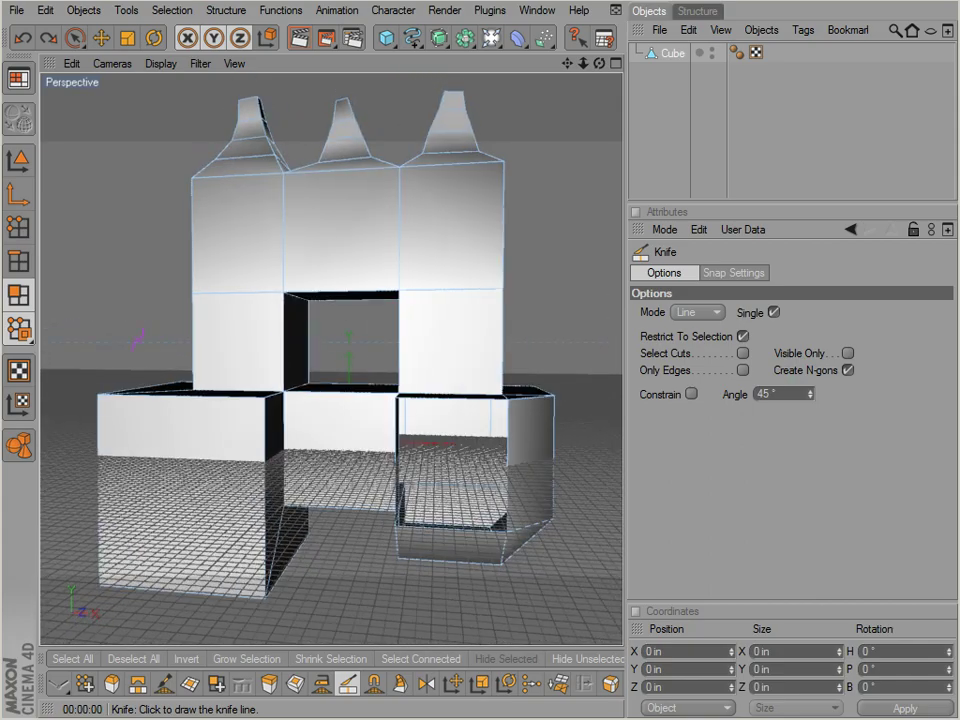
{"action": "left_click_drag", "start_coordinate": [423, 405], "coordinate": [438, 369], "text": "alt"}
{"action": "left_click_drag", "start_coordinate": [378, 362], "coordinate": [435, 317], "text": "alt"}
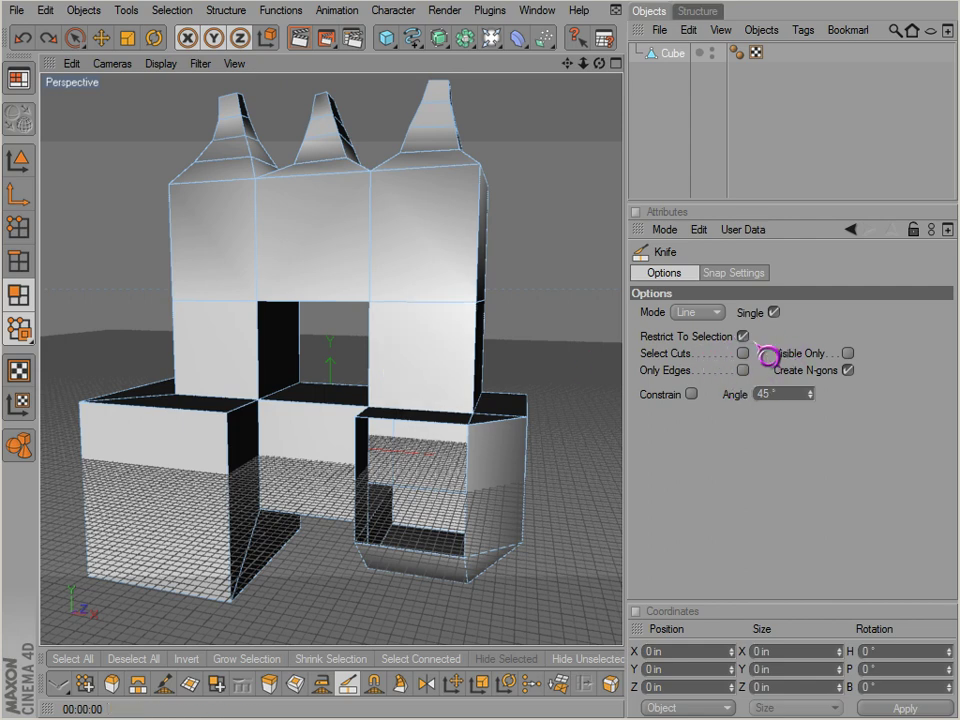
Examine the options of the Knife's Hole and Path modes.
{"action": "left_click", "coordinate": [700, 313]}
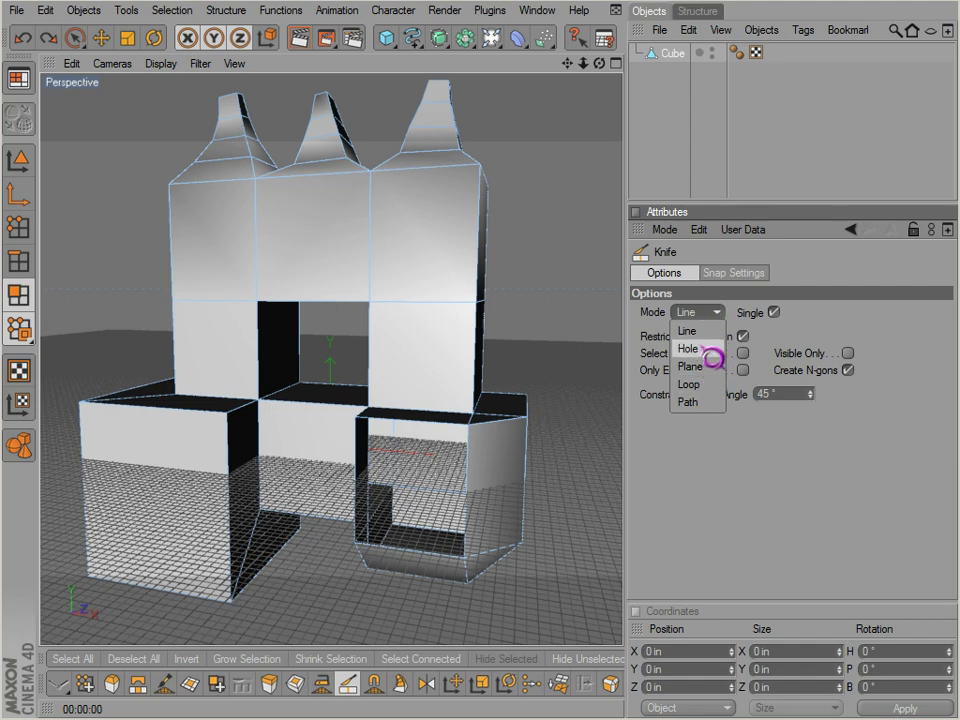
{"action": "left_click", "coordinate": [706, 350]}
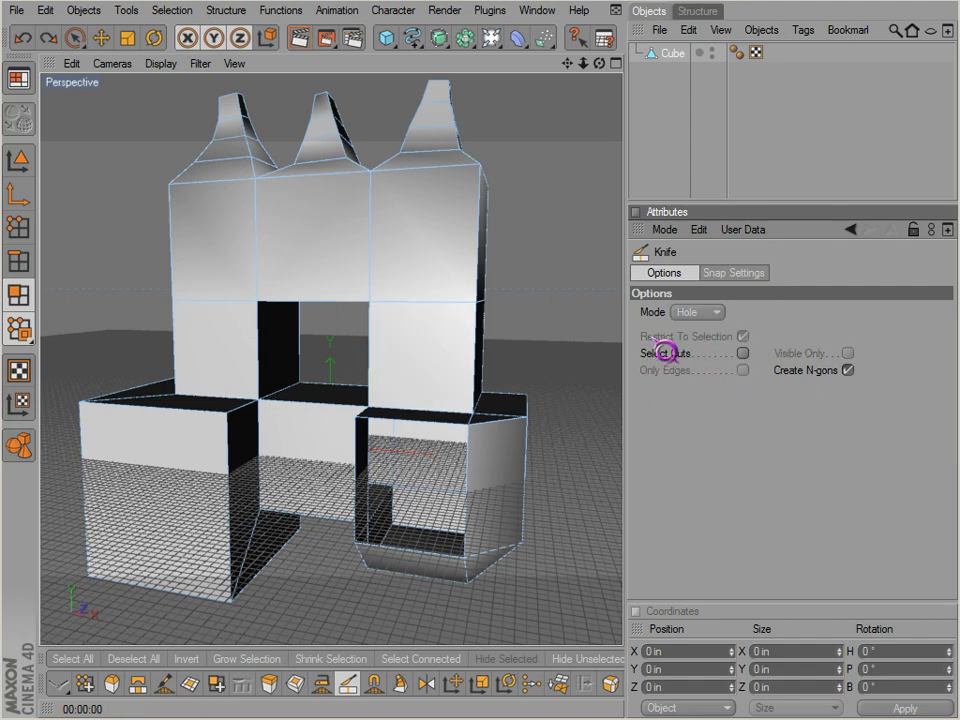
{"action": "left_click", "coordinate": [697, 313]}
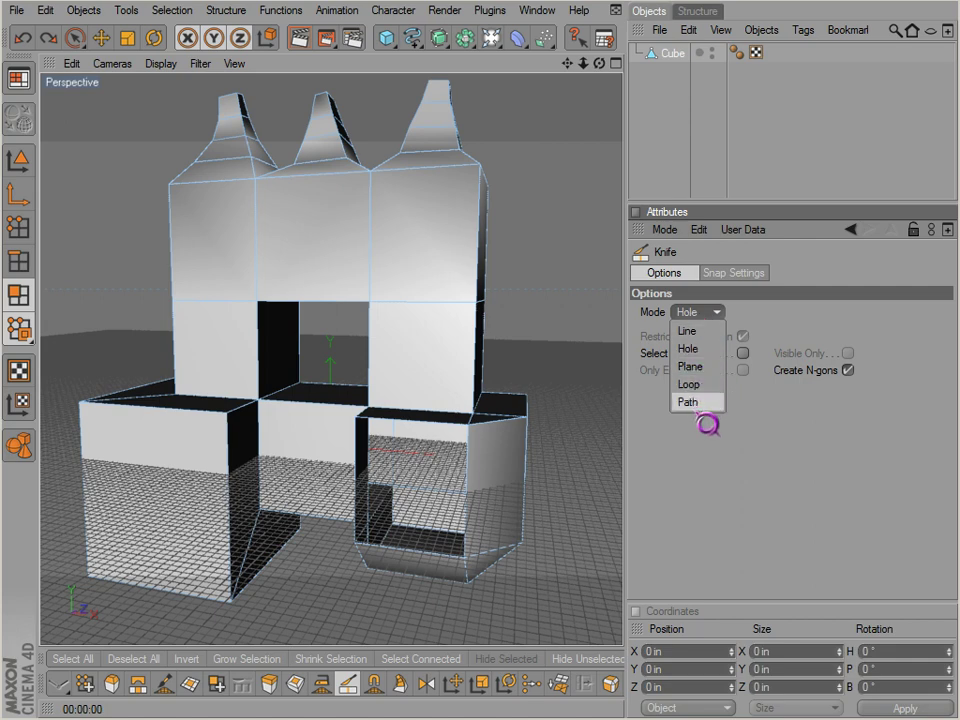
{"action": "left_click", "coordinate": [690, 402]}
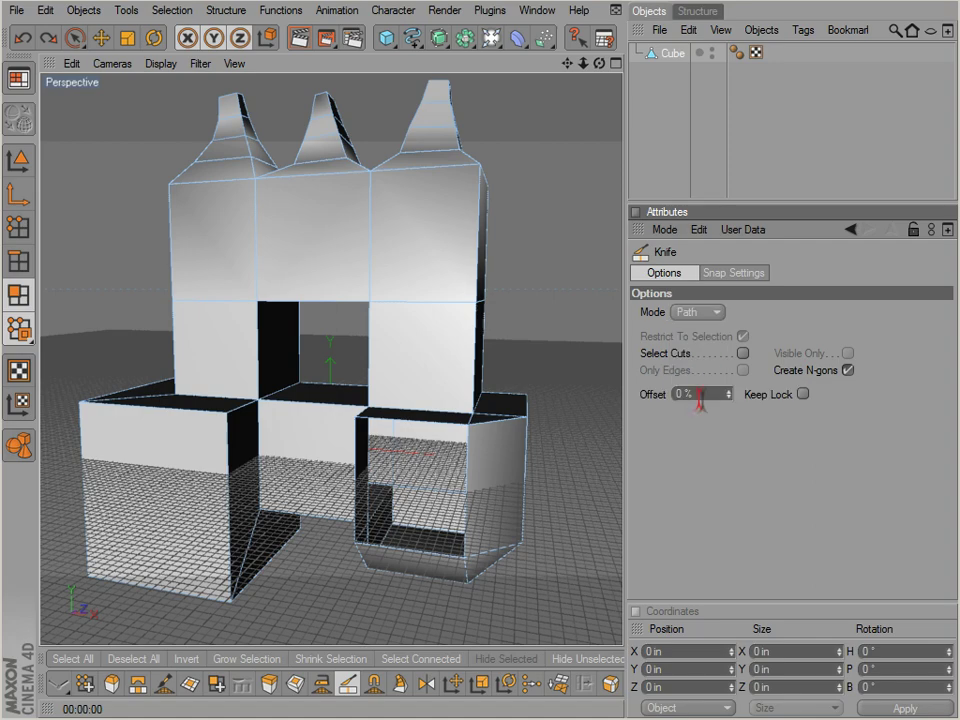
Make a horizontal Knife cut in Loop mode around the right-hand leg beside the window.
{"action": "left_click", "coordinate": [697, 312]}
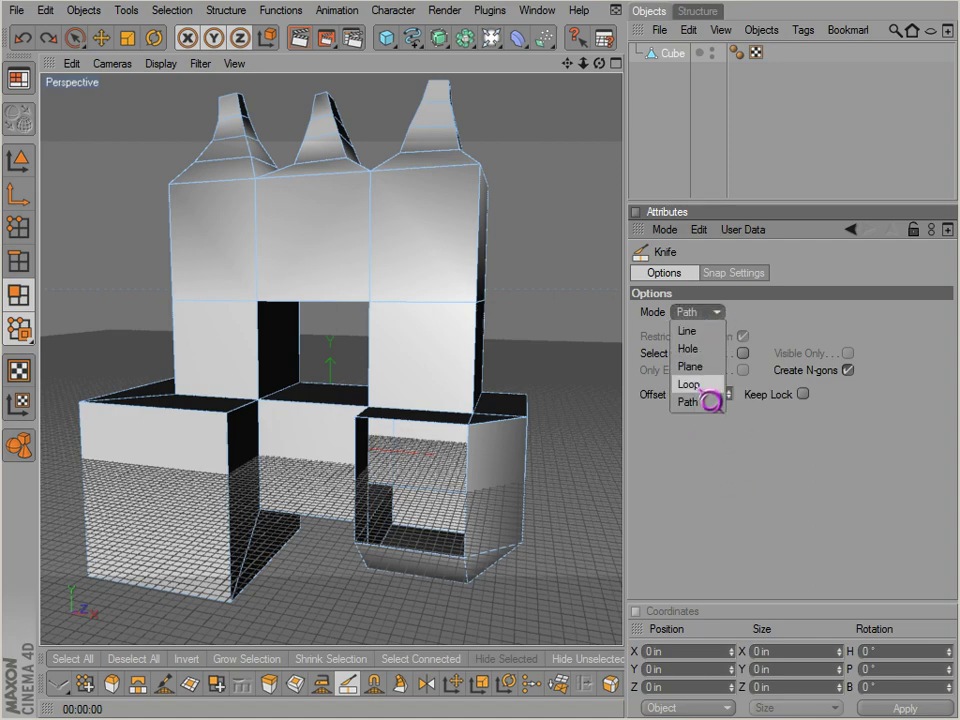
{"action": "left_click", "coordinate": [702, 388]}
{"action": "left_click_drag", "start_coordinate": [495, 346], "coordinate": [545, 443], "text": "alt"}
{"action": "left_click_drag", "start_coordinate": [490, 378], "coordinate": [570, 442], "text": "alt"}
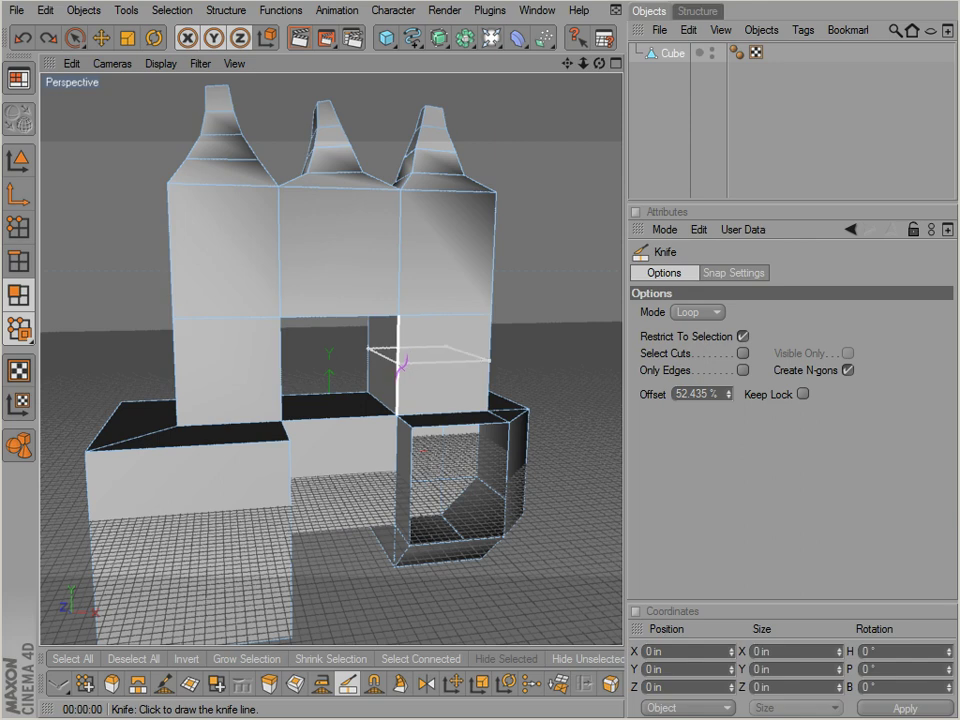
{"action": "left_click", "coordinate": [683, 394]}
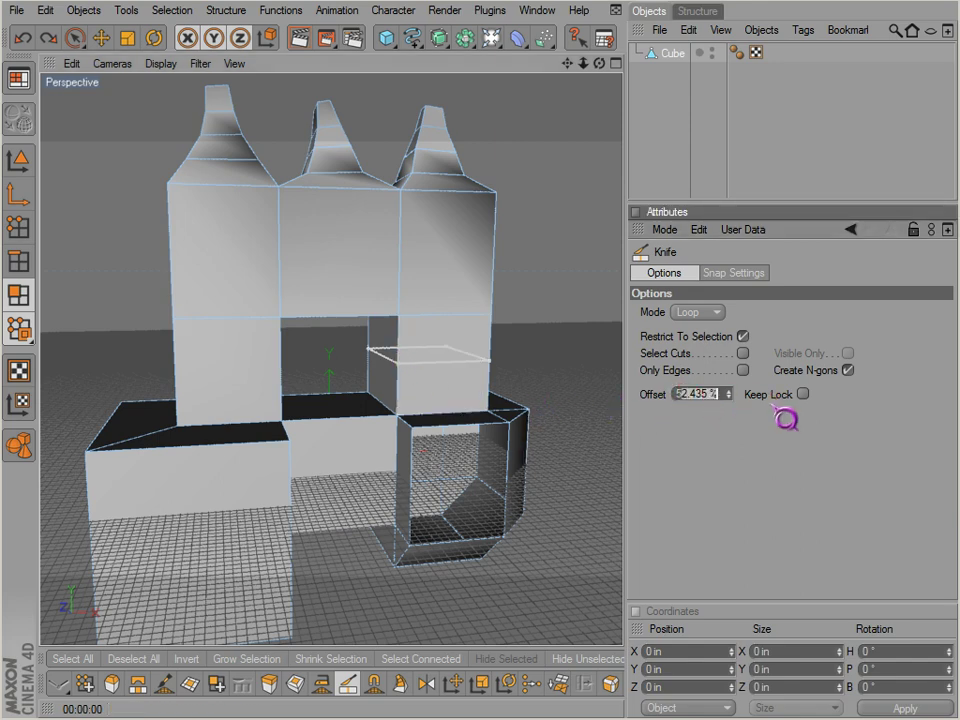
{"action": "key", "text": "Return"}
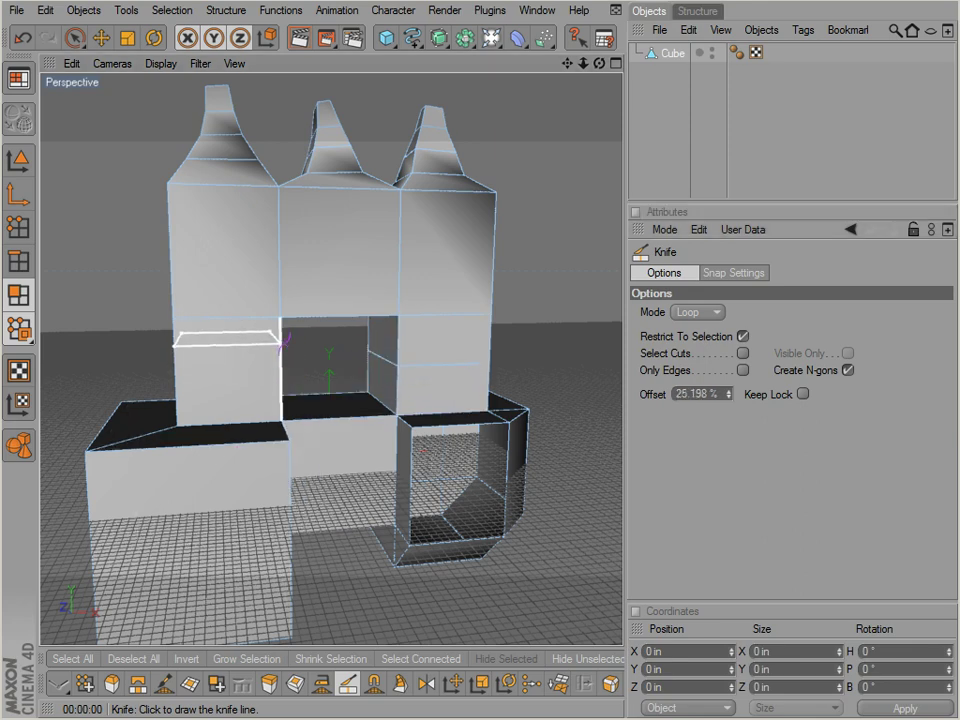
Make a matching horizontal loop cut around the left-hand leg with the Knife's offset set to 50%.
{"action": "left_click", "coordinate": [677, 394]}
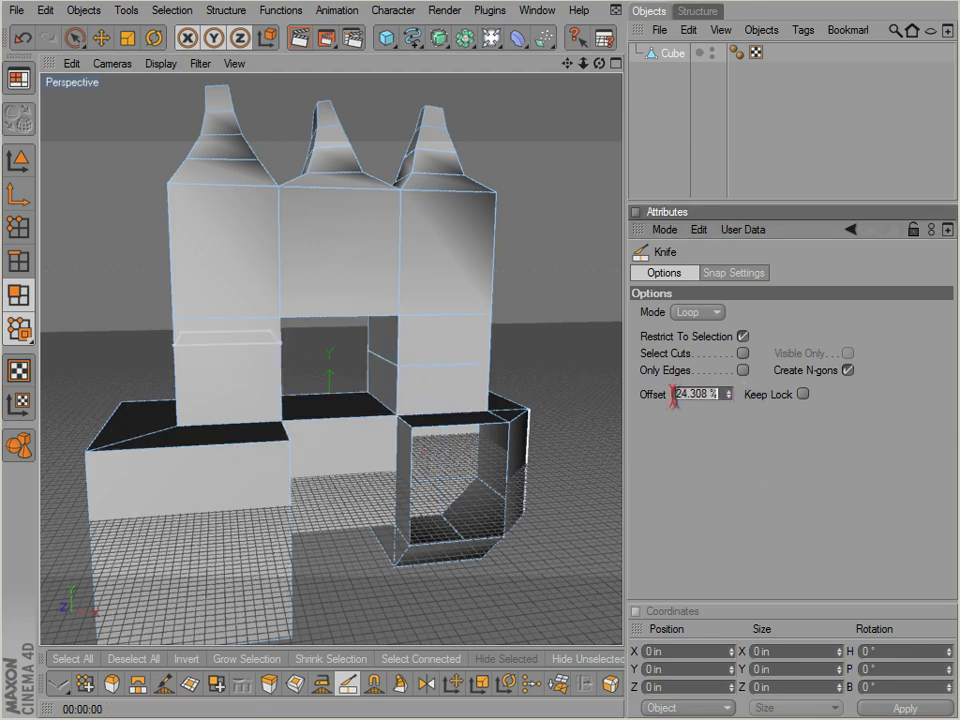
{"action": "type", "text": "50"}
{"action": "key", "text": "Return"}
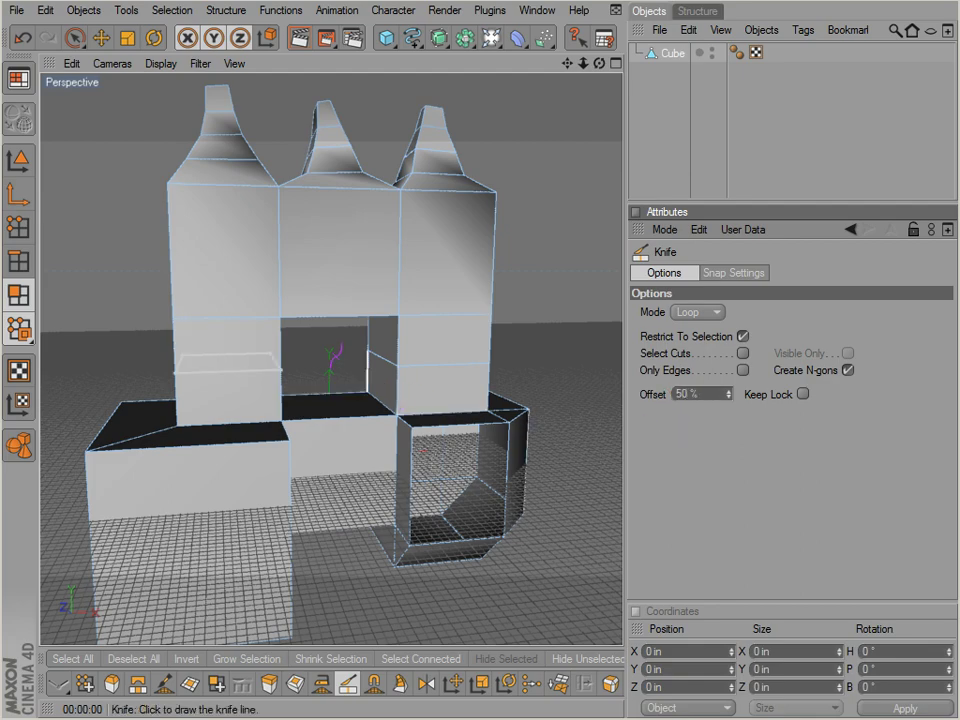
Switch the Knife to Plane mode and cut through the whole mesh along the X-Y plane just behind its front face.
{"action": "middle_click_drag", "start_coordinate": [317, 436], "coordinate": [332, 429], "text": "alt"}
{"action": "left_click_drag", "start_coordinate": [332, 429], "coordinate": [535, 437], "text": "alt"}
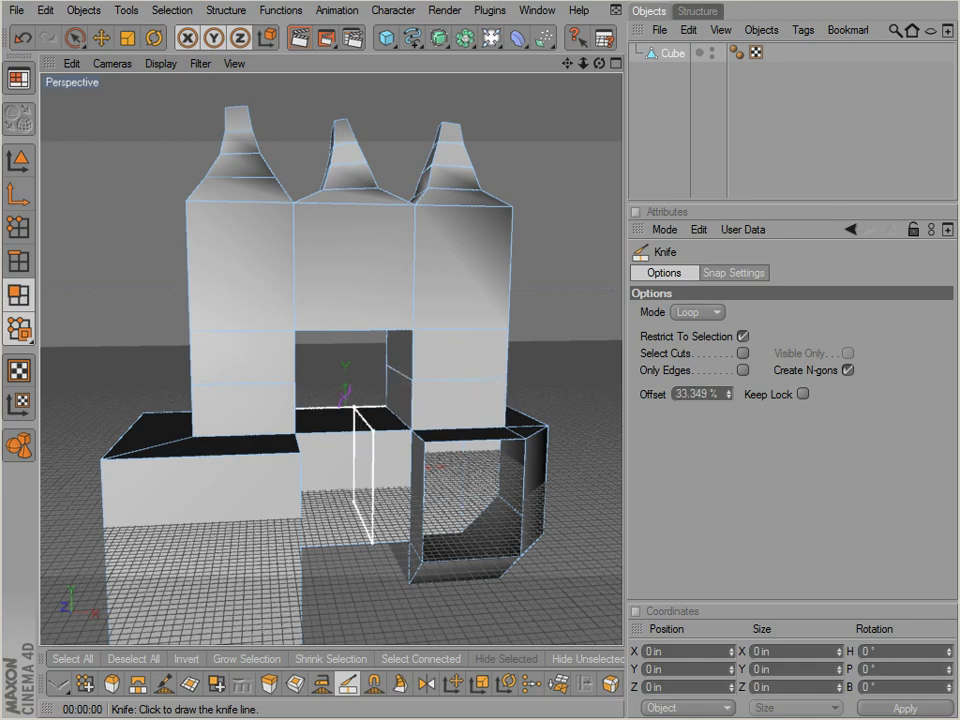
{"action": "left_click_drag", "start_coordinate": [345, 395], "coordinate": [366, 415], "text": "alt"}
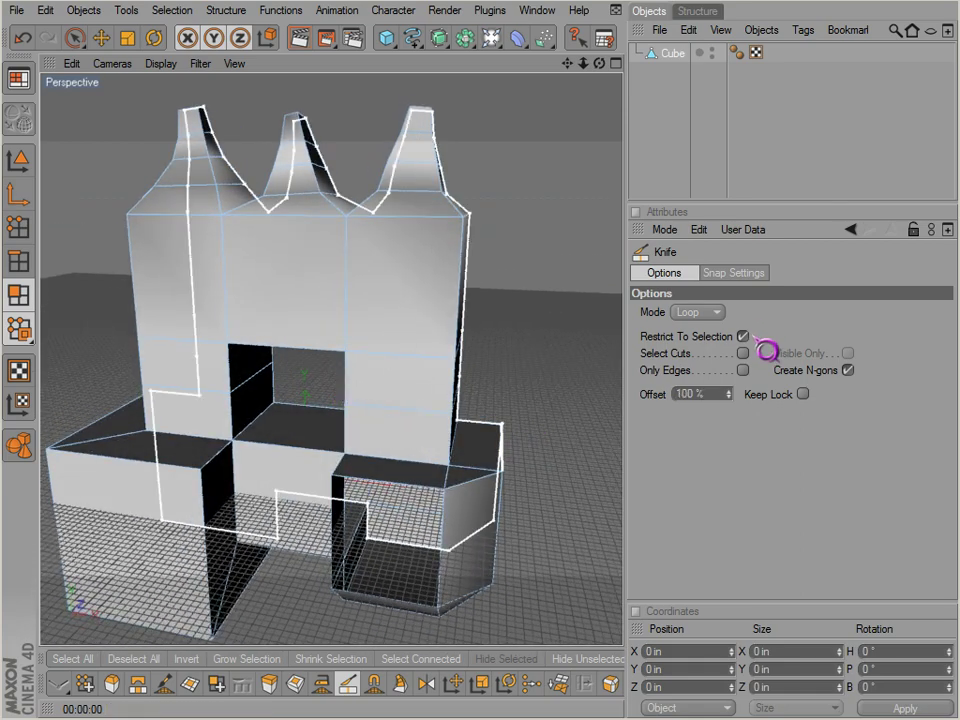
{"action": "left_click", "coordinate": [716, 314]}
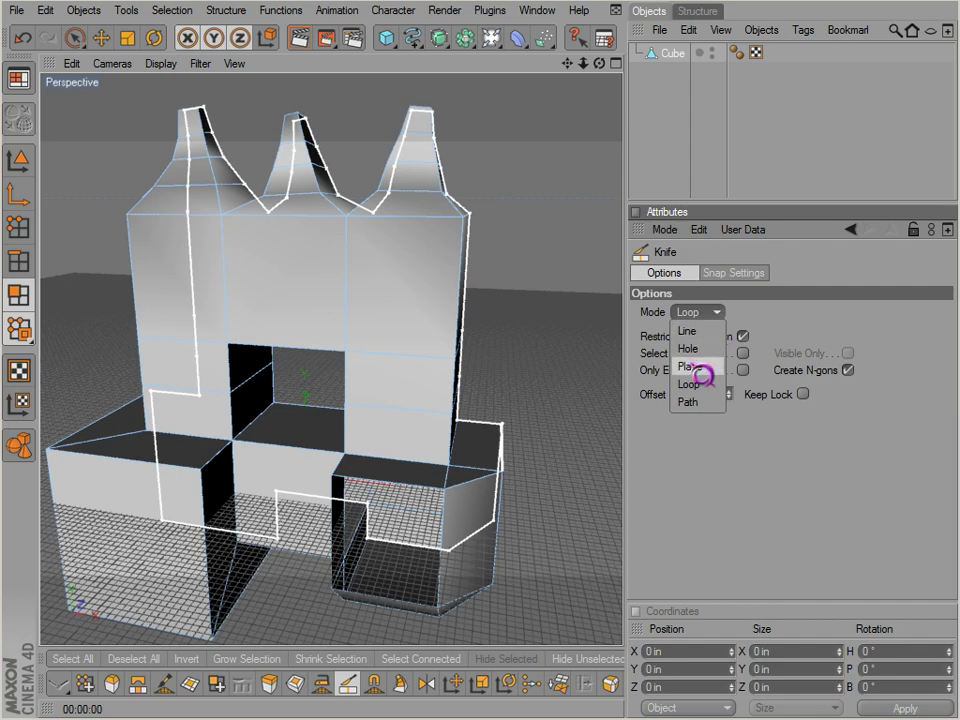
{"action": "left_click", "coordinate": [703, 363]}
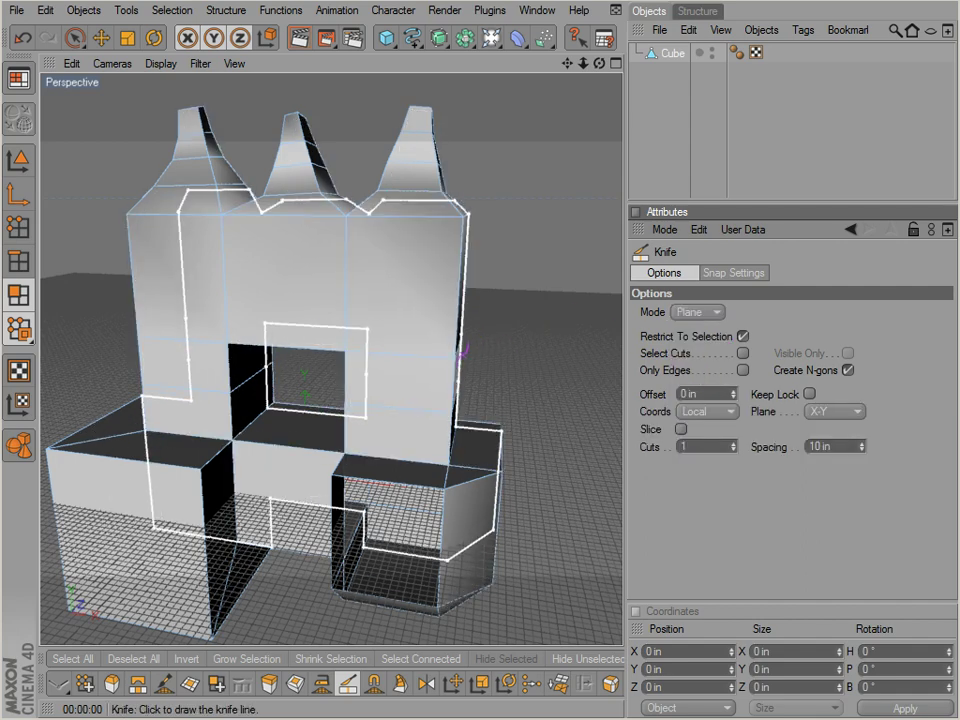
{"action": "left_click_drag", "start_coordinate": [456, 356], "coordinate": [536, 443], "text": "alt"}
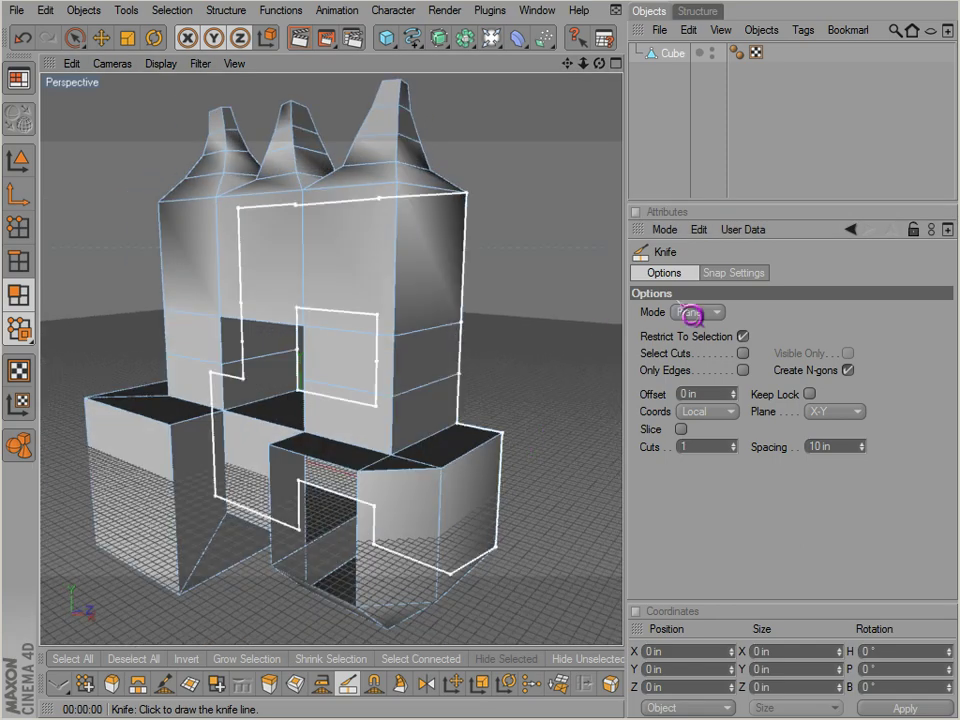
{"action": "left_click_drag", "start_coordinate": [755, 348], "coordinate": [371, 467], "text": "alt"}
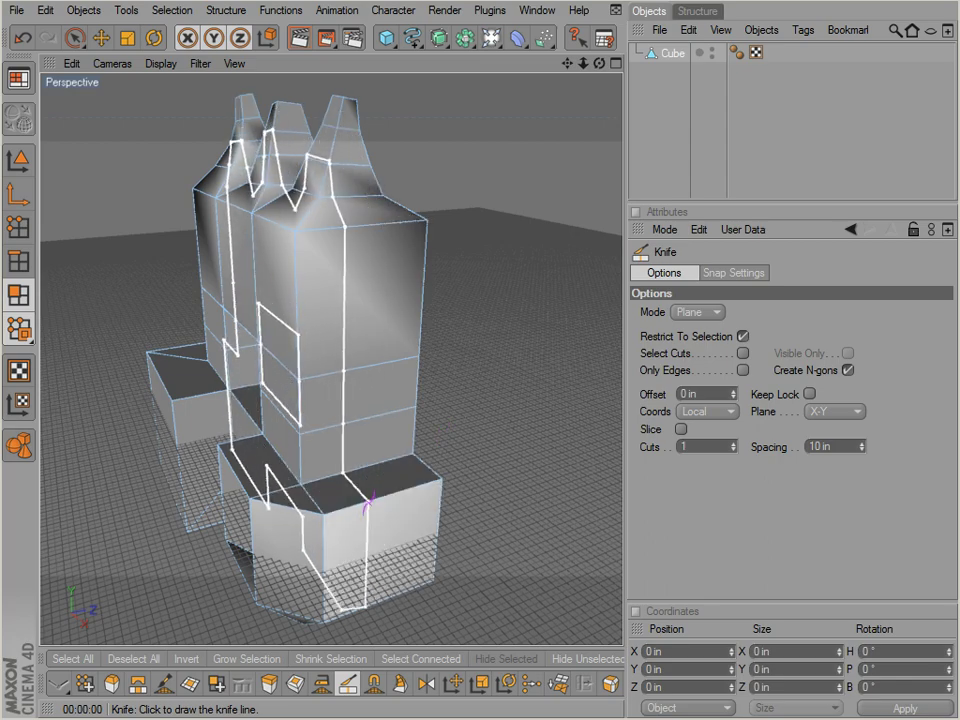
{"action": "left_click", "coordinate": [338, 514]}
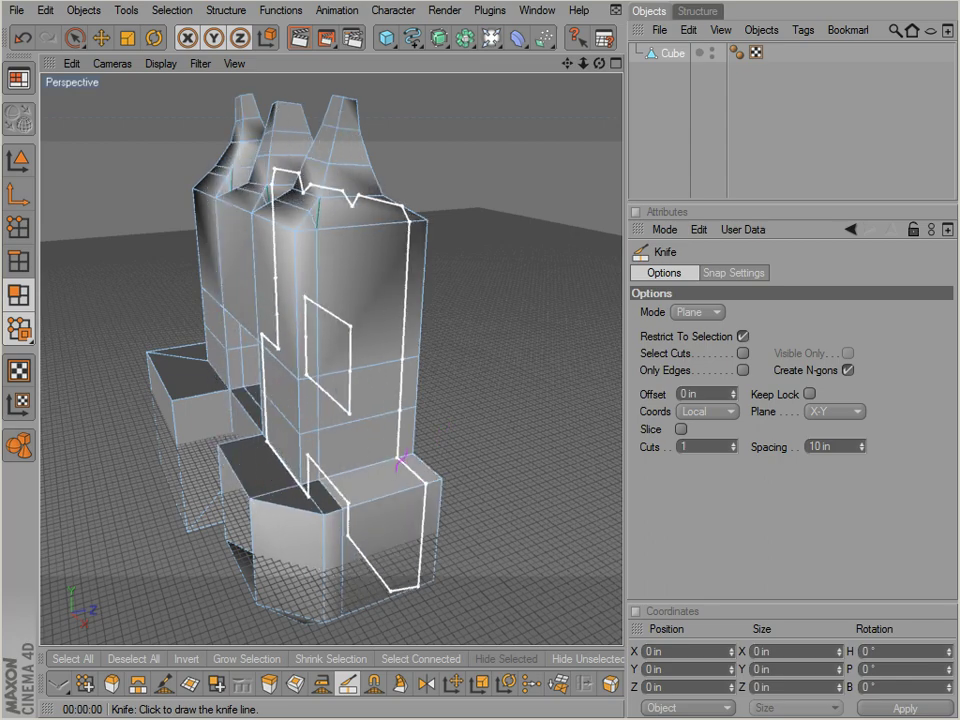
{"action": "left_click_drag", "start_coordinate": [384, 468], "coordinate": [537, 440], "text": "alt"}
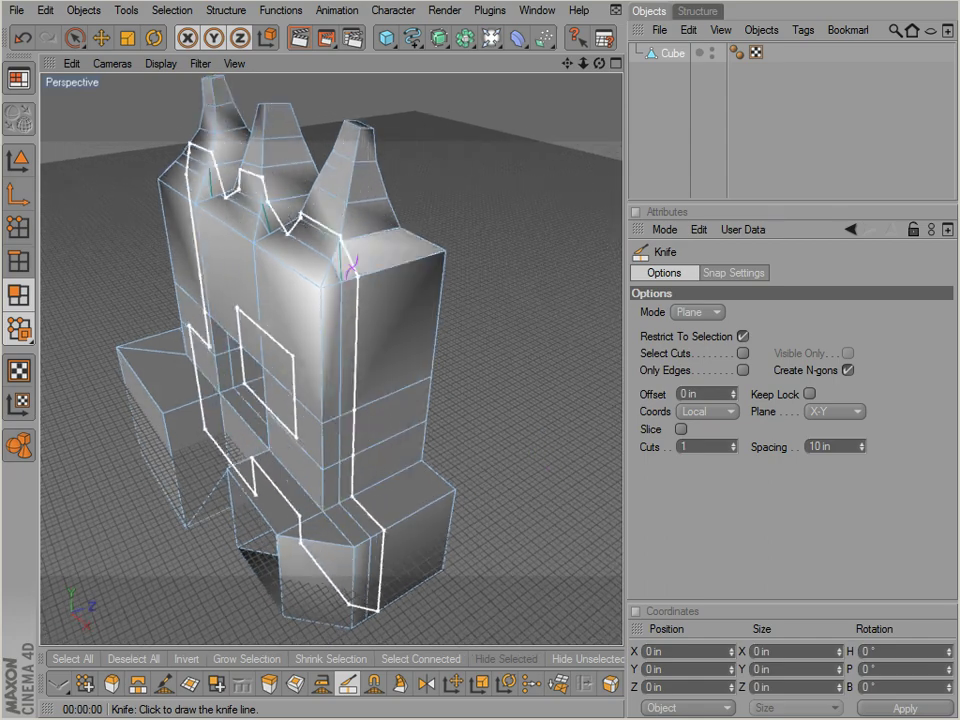
Turn off the Knife's Create N-gons option, try the X-Y plane cut near the front again, and undo it.
{"action": "left_click", "coordinate": [740, 370]}
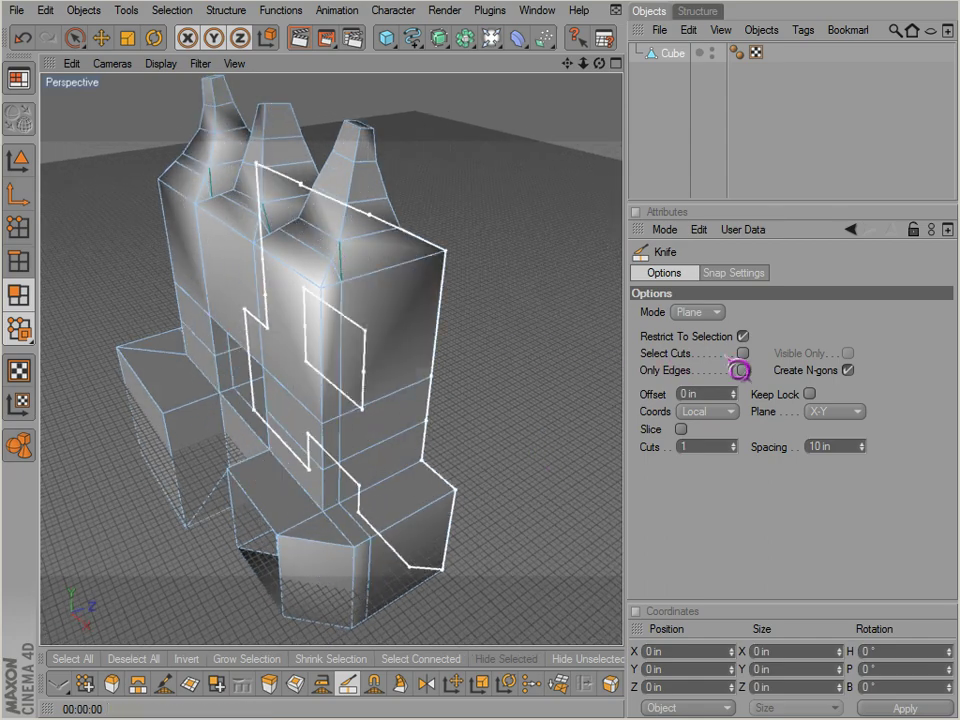
{"action": "left_click", "coordinate": [848, 370]}
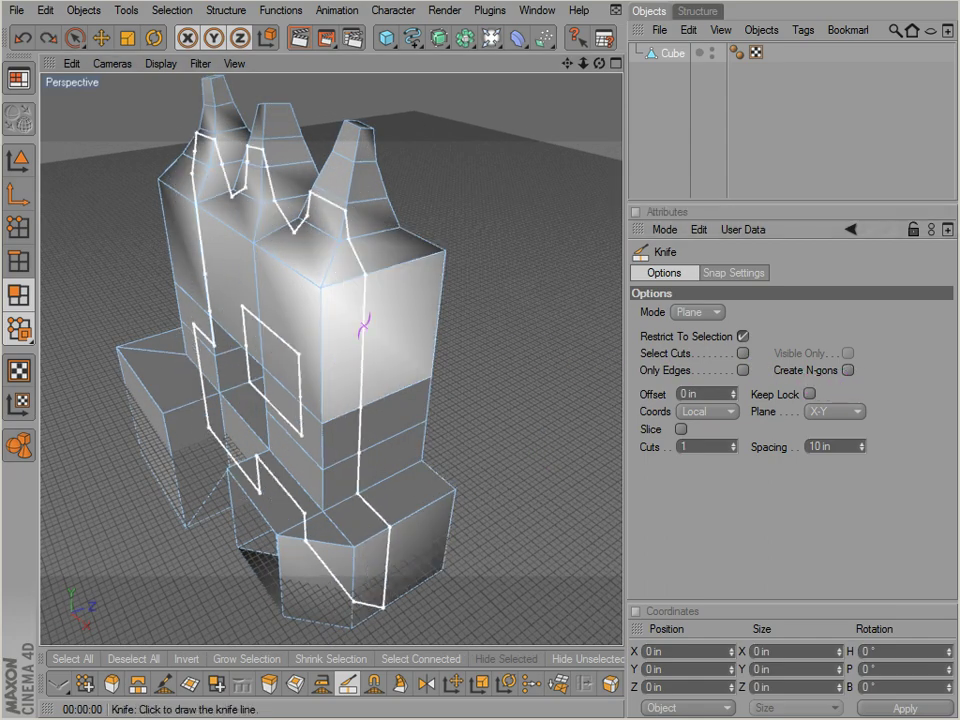
{"action": "left_click", "coordinate": [344, 337]}
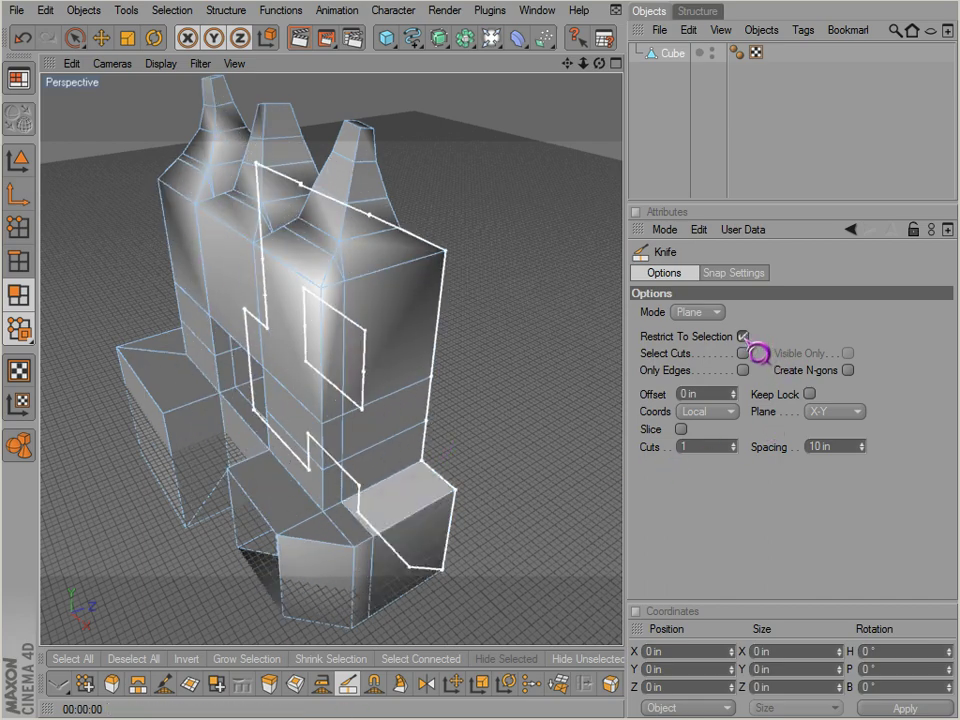
{"action": "key", "text": "ctrl+z"}
{"action": "left_click_drag", "start_coordinate": [353, 452], "coordinate": [366, 463], "text": "alt"}
{"action": "left_click_drag", "start_coordinate": [490, 455], "coordinate": [537, 441], "text": "alt"}
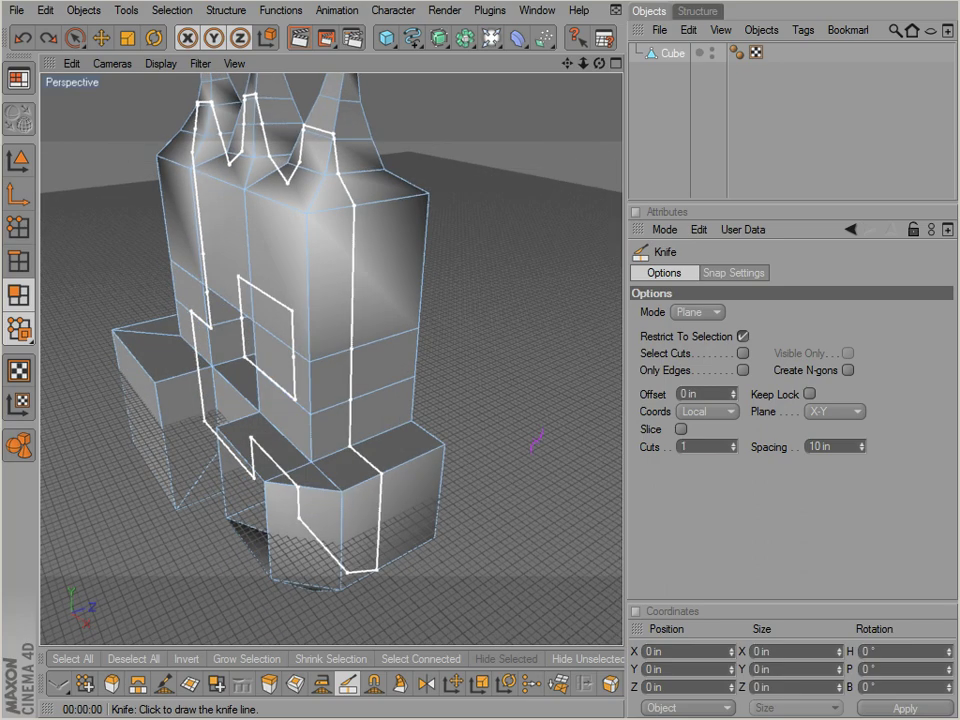
Select the three stacked polygons on the body's narrow right end and cut them vertically near the middle with the Plane Knife restricted to the selection.
{"action": "key", "text": "space"}
{"action": "left_click_drag", "start_coordinate": [368, 309], "coordinate": [364, 399]}
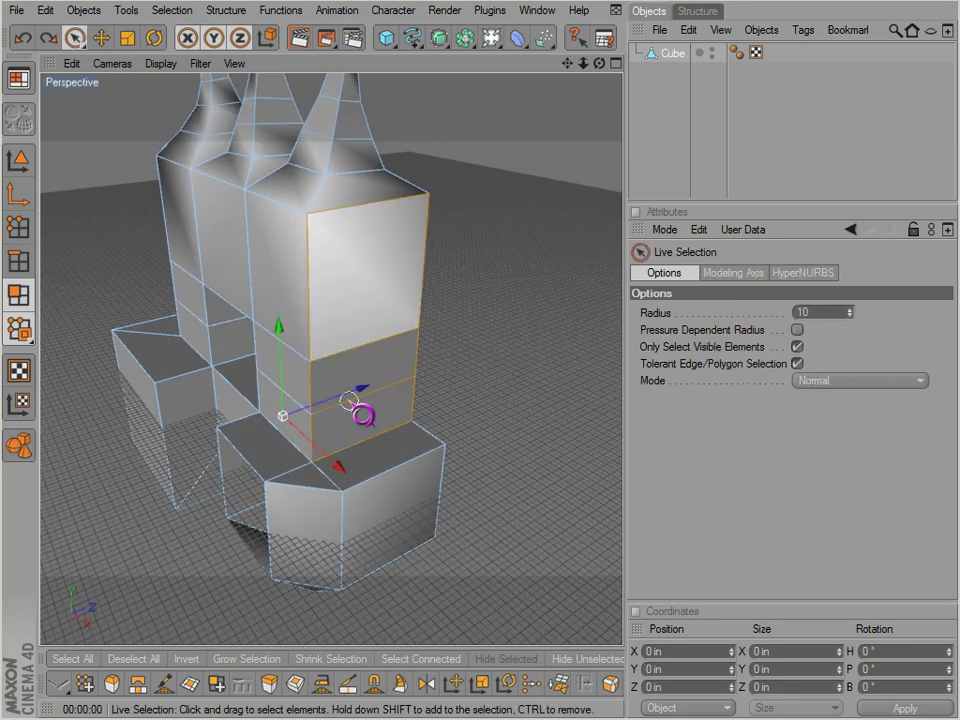
{"action": "key", "text": "space"}
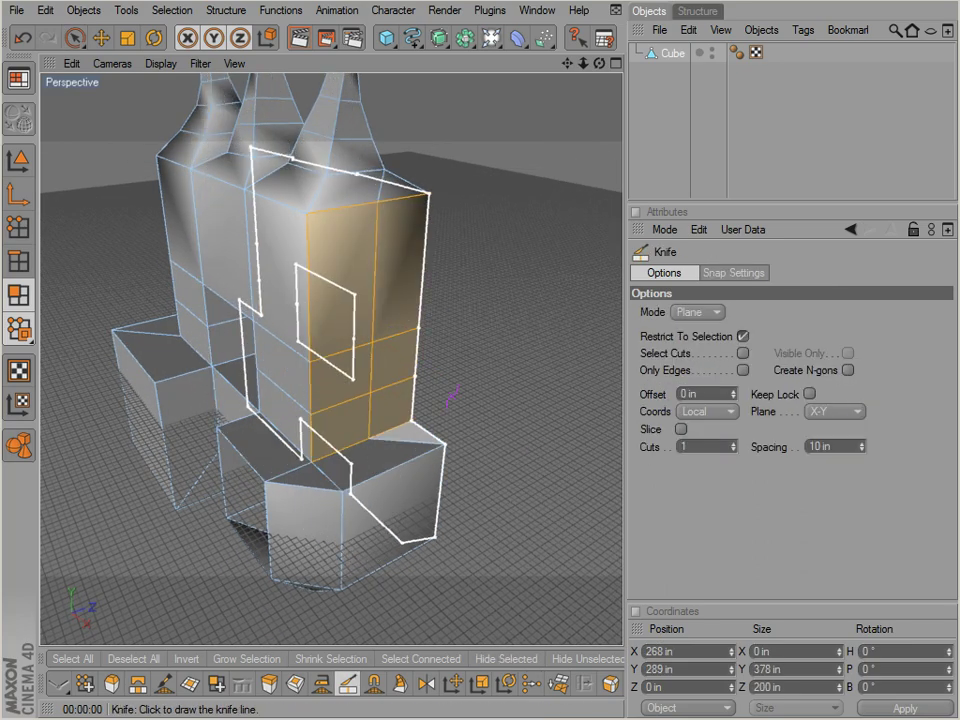
{"action": "left_click_drag", "start_coordinate": [454, 392], "coordinate": [381, 340], "text": "alt"}
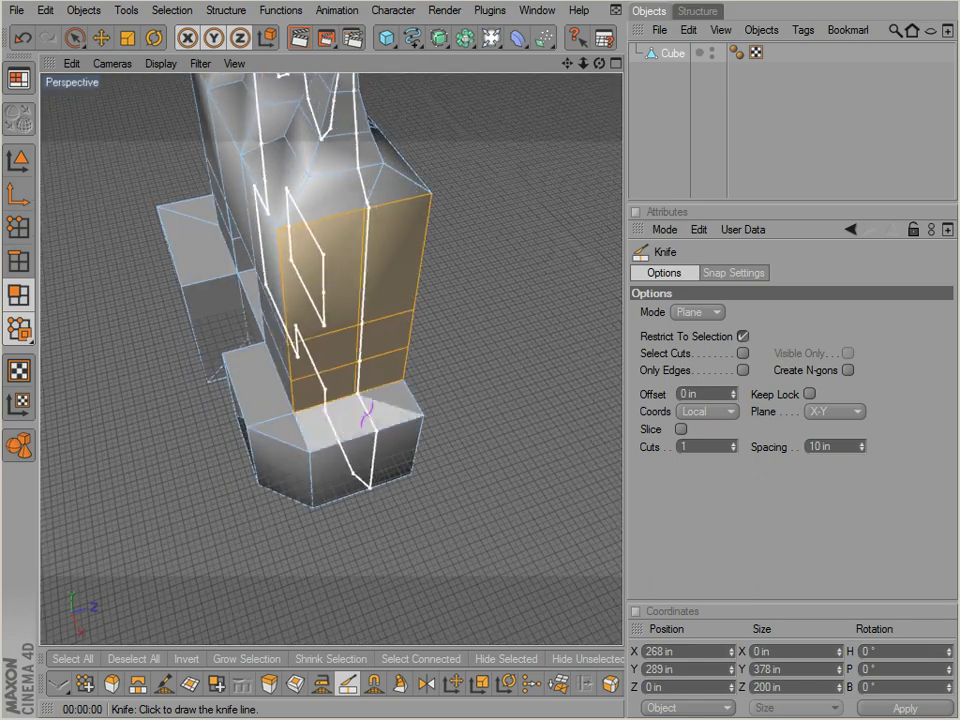
{"action": "left_click_drag", "start_coordinate": [368, 403], "coordinate": [535, 440], "text": "alt"}
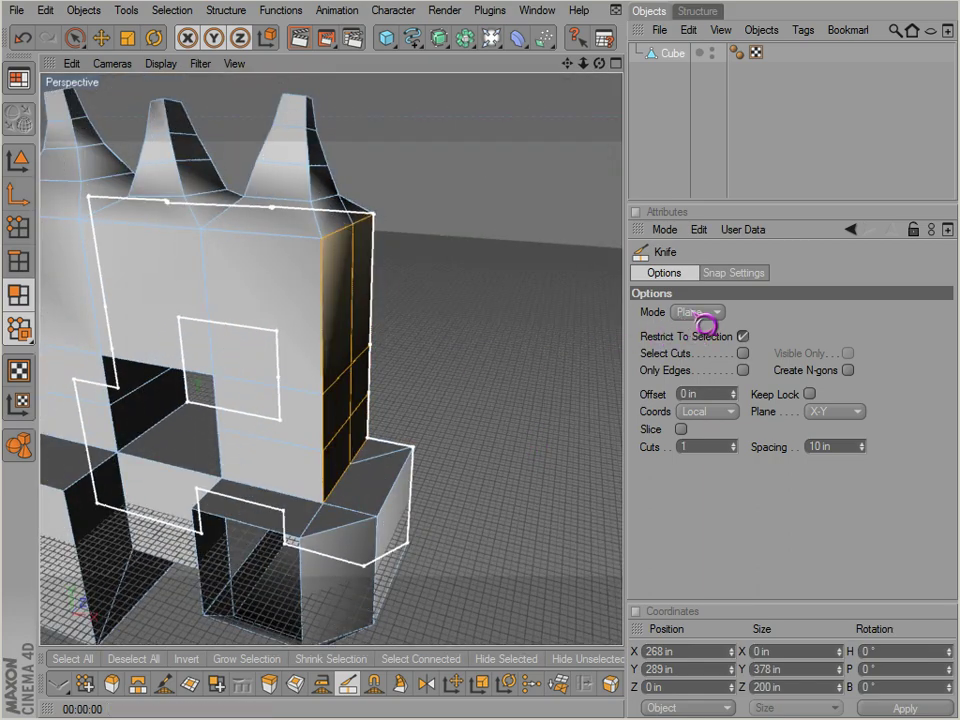
Switch the Knife to Line mode and examine the mesh in the four-view layout and in the perspective view.
{"action": "left_click", "coordinate": [700, 313]}
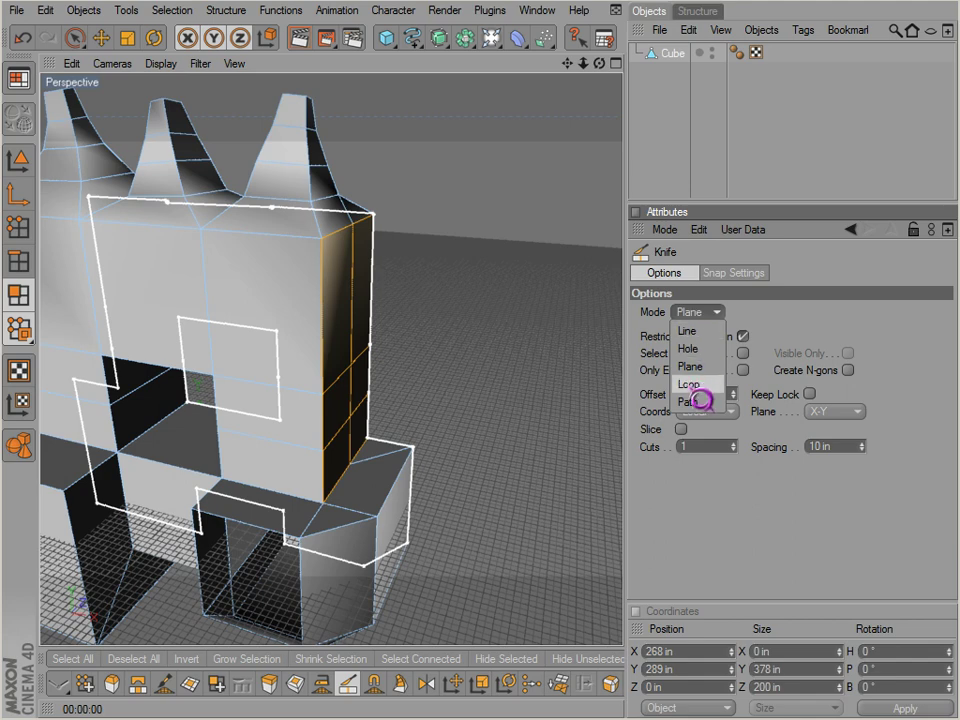
{"action": "left_click", "coordinate": [700, 331]}
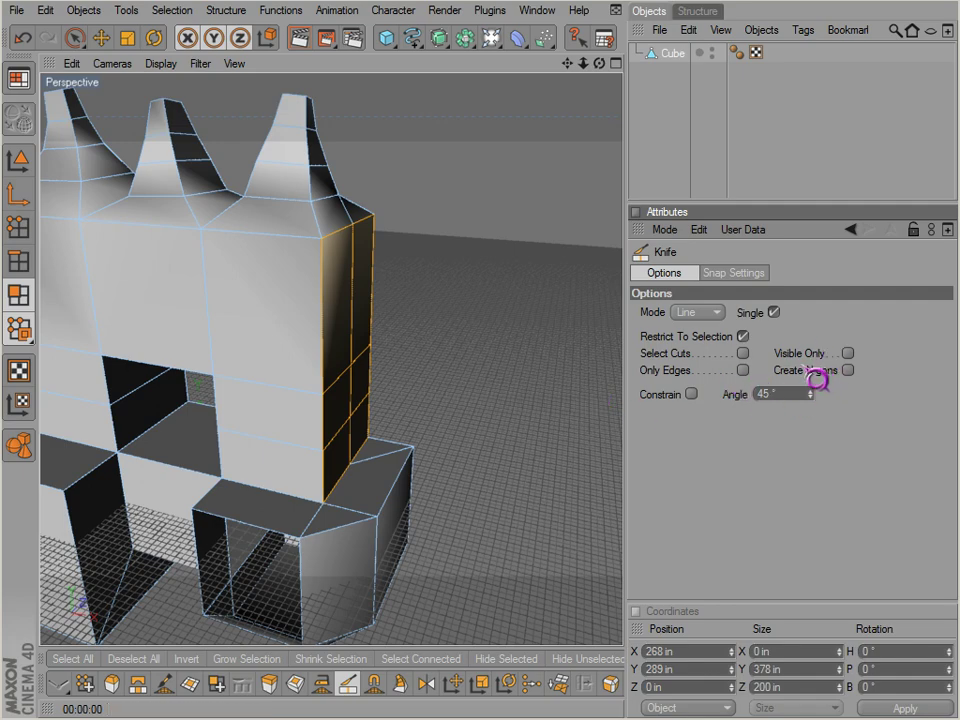
{"action": "scroll", "coordinate": [482, 396], "scroll_direction": "down", "scroll_amount": 4}
{"action": "left_click_drag", "start_coordinate": [365, 394], "coordinate": [366, 396], "text": "alt"}
{"action": "scroll", "coordinate": [365, 395], "scroll_direction": "up", "scroll_amount": 2}
{"action": "middle_click", "coordinate": [307, 353]}
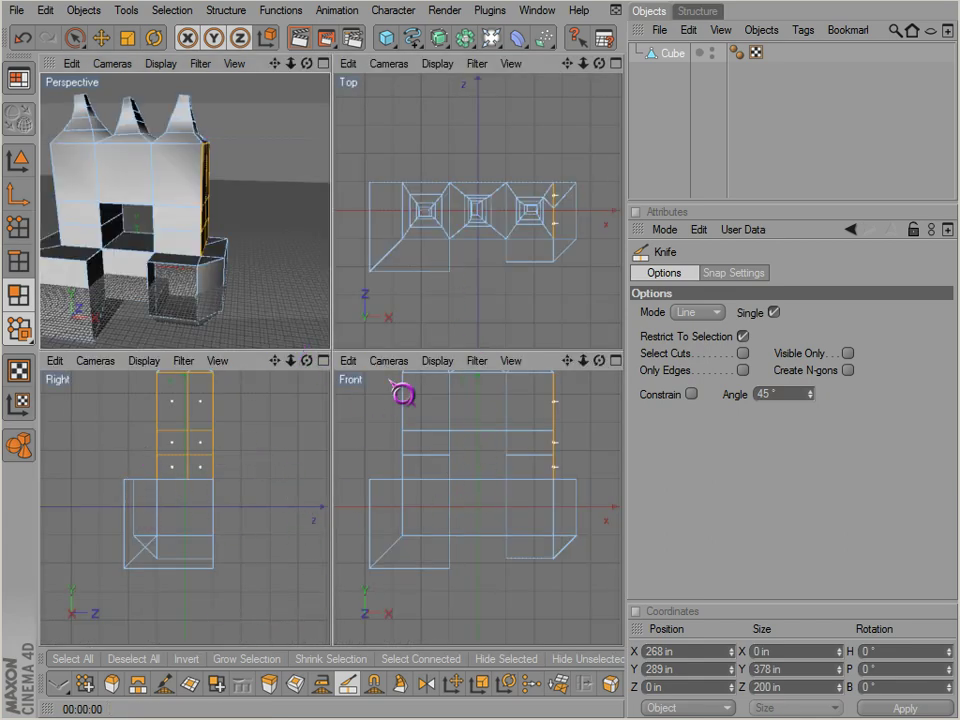
{"action": "middle_click", "coordinate": [439, 274]}
{"action": "middle_click", "coordinate": [400, 276]}
{"action": "middle_click", "coordinate": [272, 281]}
{"action": "middle_click", "coordinate": [240, 400]}
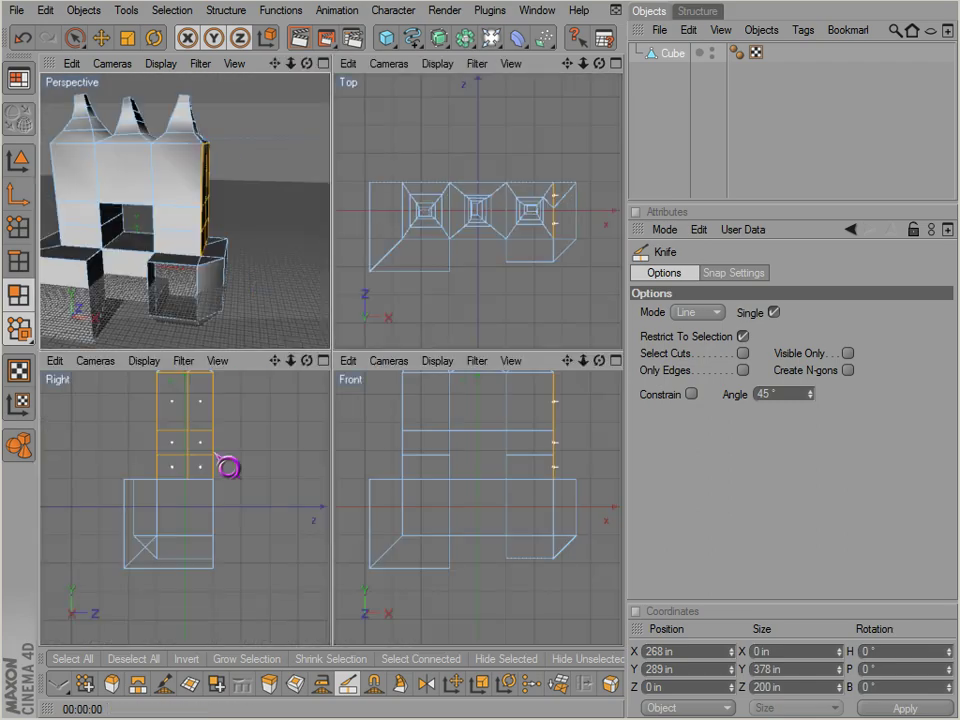
{"action": "middle_click", "coordinate": [174, 518]}
{"action": "middle_click", "coordinate": [172, 521]}
{"action": "middle_click", "coordinate": [206, 340]}
{"action": "left_click_drag", "start_coordinate": [228, 432], "coordinate": [330, 391], "text": "alt"}
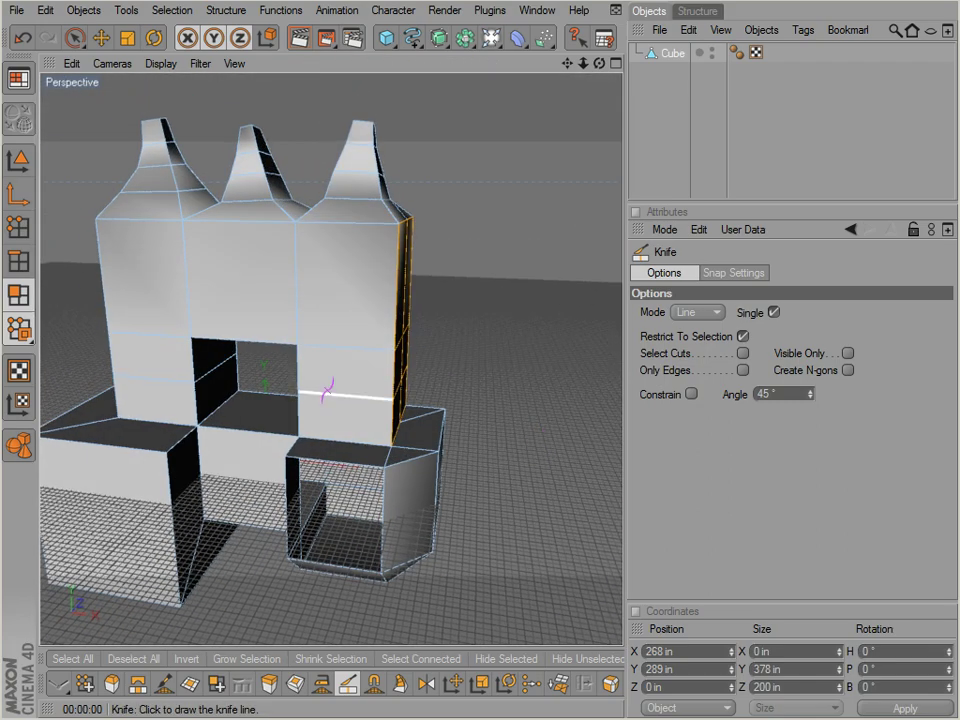
{"action": "right_click", "coordinate": [461, 331]}
{"action": "left_click", "coordinate": [683, 369]}
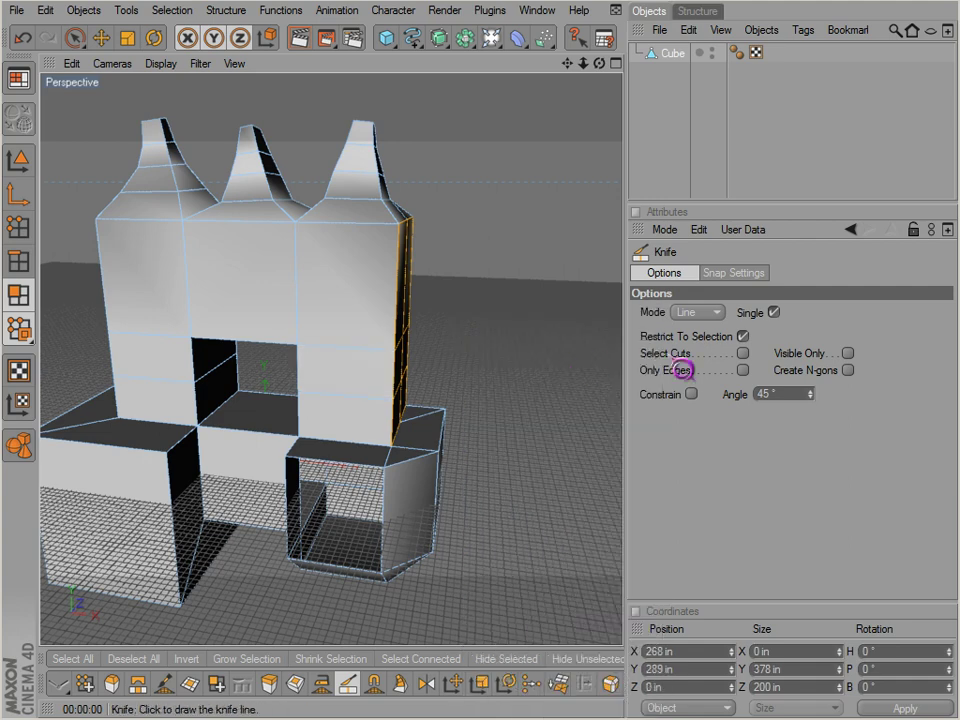
Switch the Knife to Hole mode and cut a four-sided hole in the large front polygon beneath the right-hand spike.
{"action": "left_click", "coordinate": [708, 312]}
{"action": "left_click", "coordinate": [690, 346]}
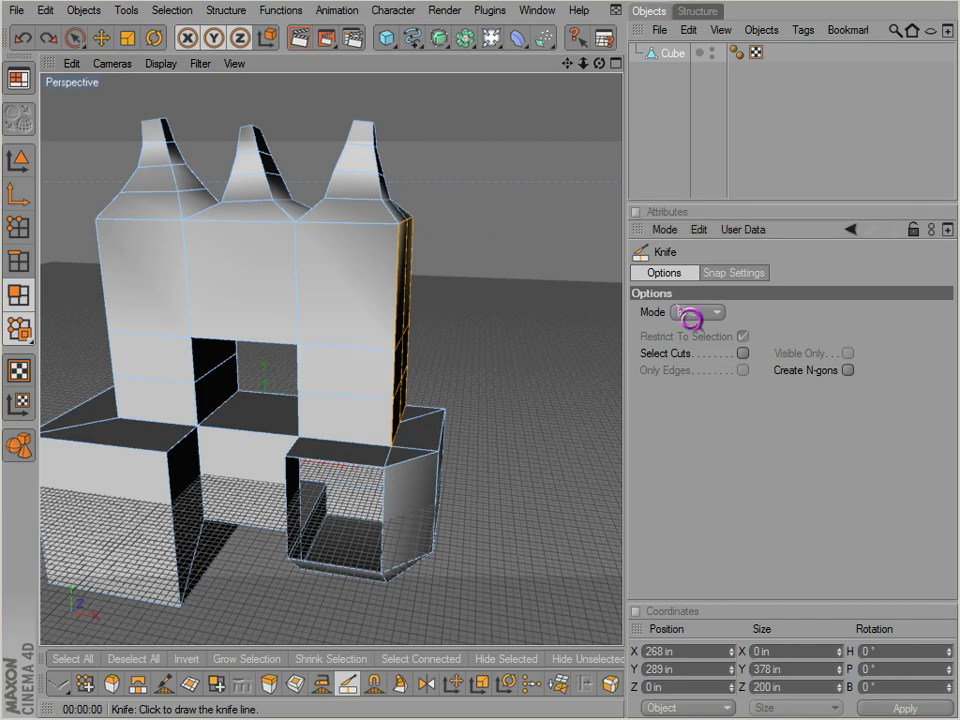
{"action": "scroll", "coordinate": [390, 358], "scroll_direction": "up", "scroll_amount": 3}
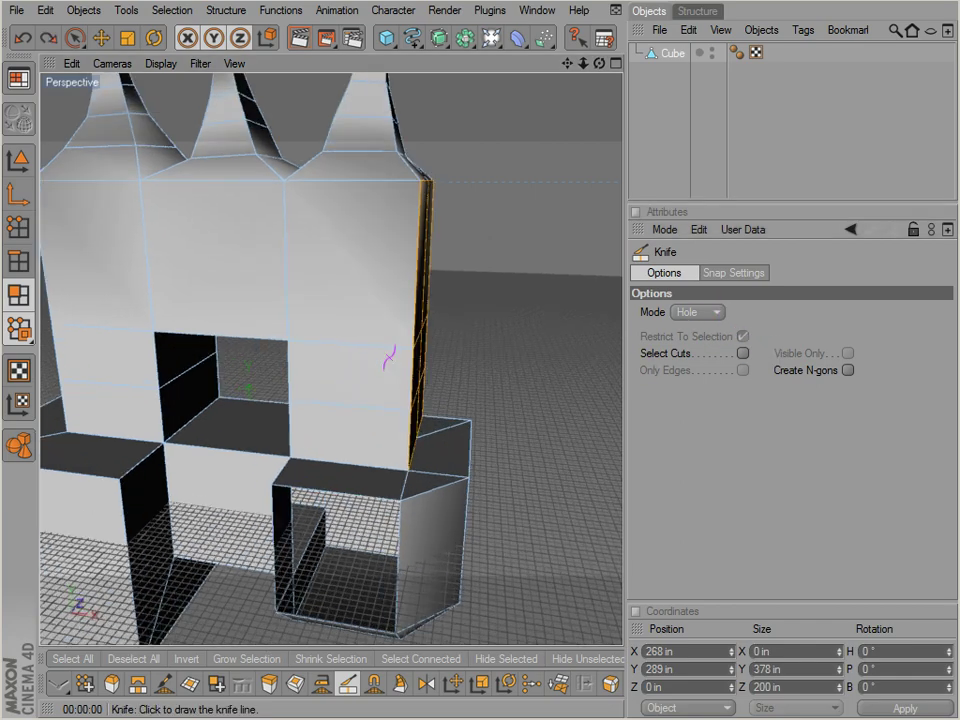
{"action": "left_click_drag", "start_coordinate": [536, 439], "coordinate": [568, 426], "text": "alt"}
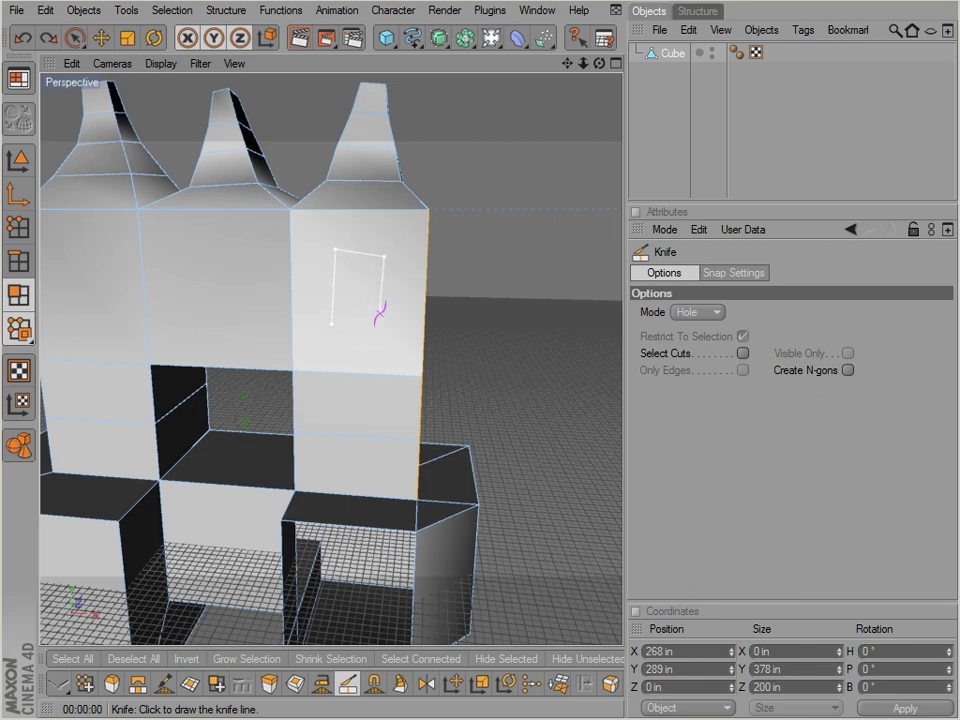
{"action": "key", "text": "Escape"}
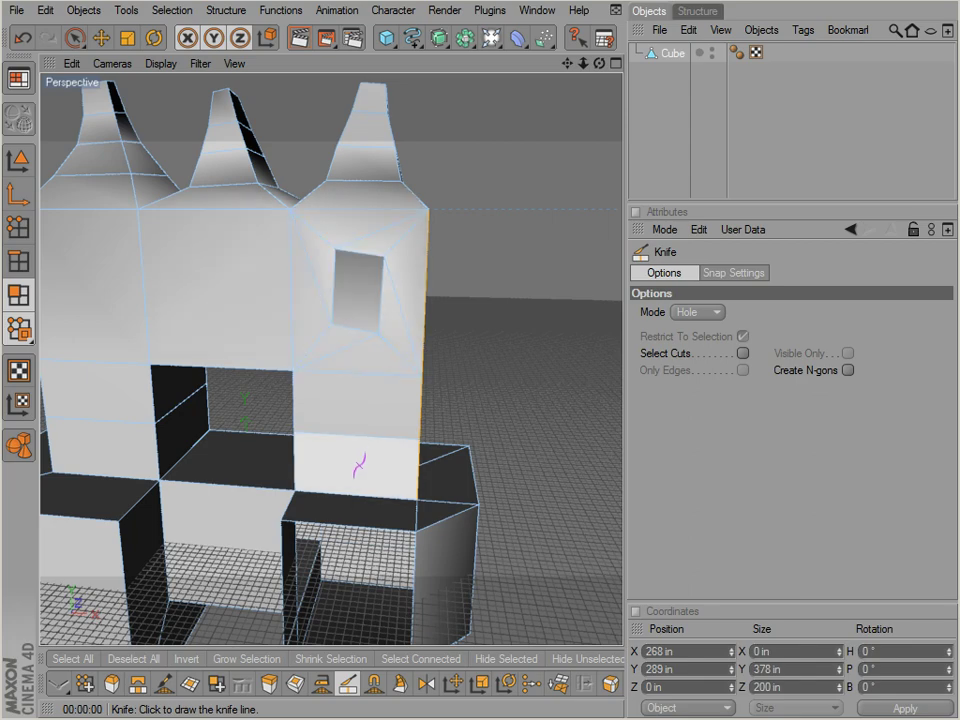
{"action": "left_click_drag", "start_coordinate": [536, 439], "coordinate": [539, 441], "text": "alt"}
{"action": "left_click_drag", "start_coordinate": [350, 353], "coordinate": [364, 321], "text": "alt"}
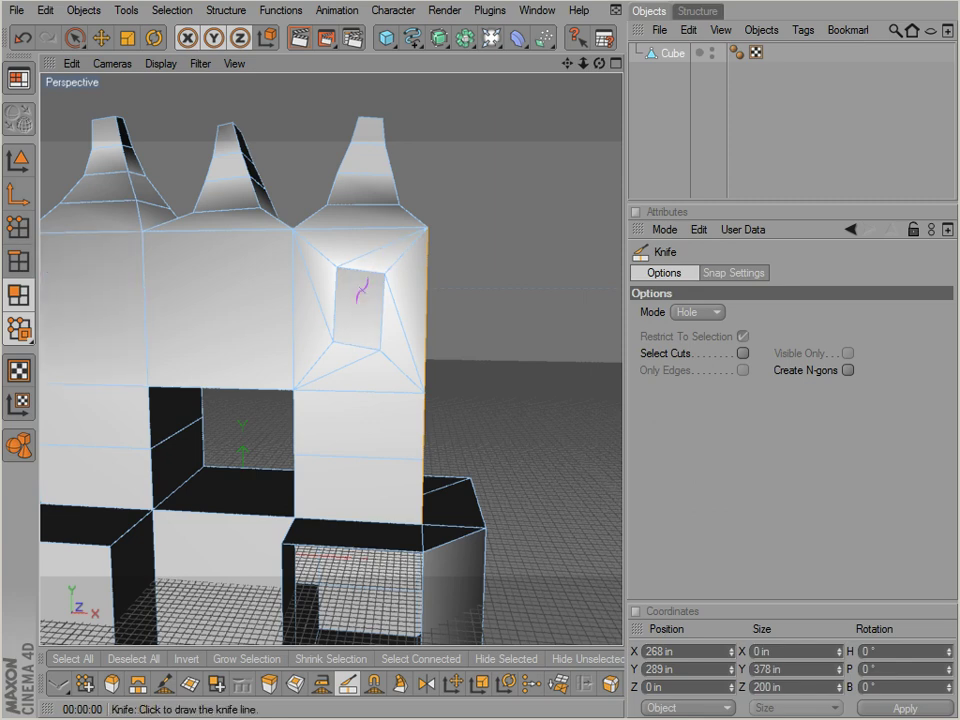
Undo the hole cut in the body's front face.
{"action": "left_click_drag", "start_coordinate": [273, 402], "coordinate": [332, 311], "text": "alt"}
{"action": "right_click", "coordinate": [340, 301]}
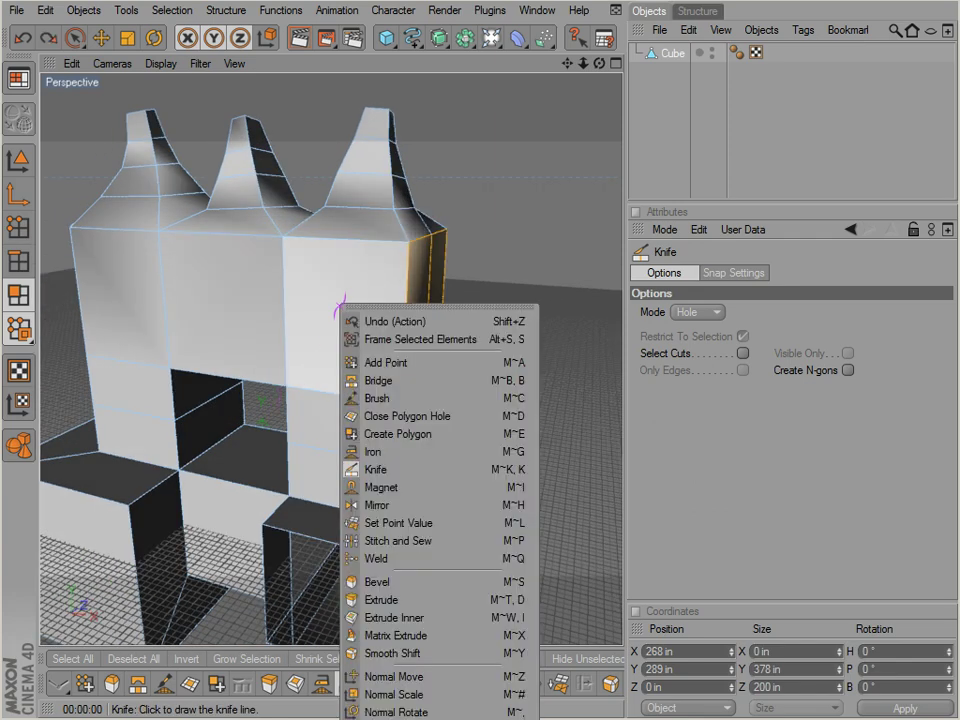
{"action": "left_click", "coordinate": [535, 276]}
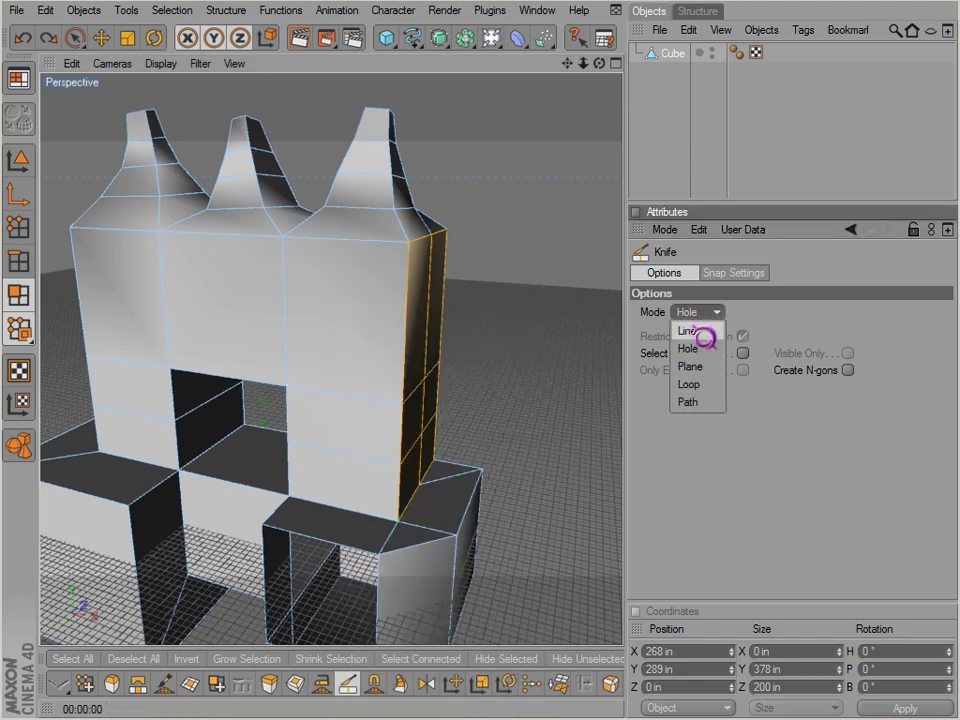
Switch the Knife to Line mode and turn off Restrict To Selection.
{"action": "left_click", "coordinate": [690, 331]}
{"action": "left_click_drag", "start_coordinate": [351, 358], "coordinate": [550, 486], "text": "alt"}
{"action": "left_click_drag", "start_coordinate": [242, 146], "coordinate": [380, 318]}
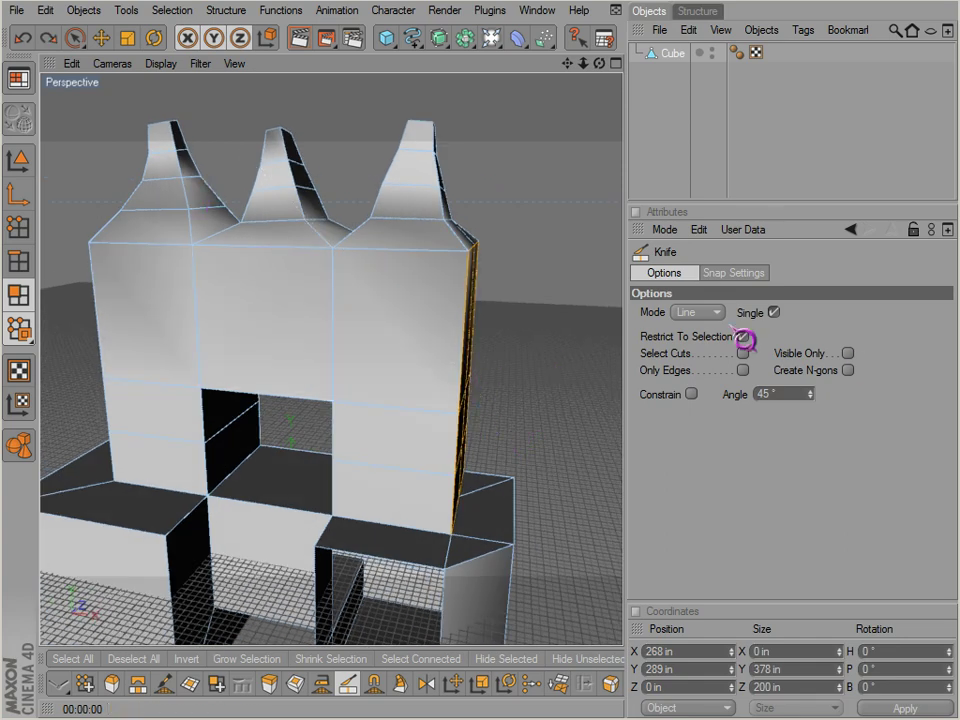
{"action": "left_click", "coordinate": [743, 337]}
Cut the front polygon above the central opening along both diagonals, from corner to opposite corner.
{"action": "left_click_drag", "start_coordinate": [315, 227], "coordinate": [293, 322], "text": "alt"}
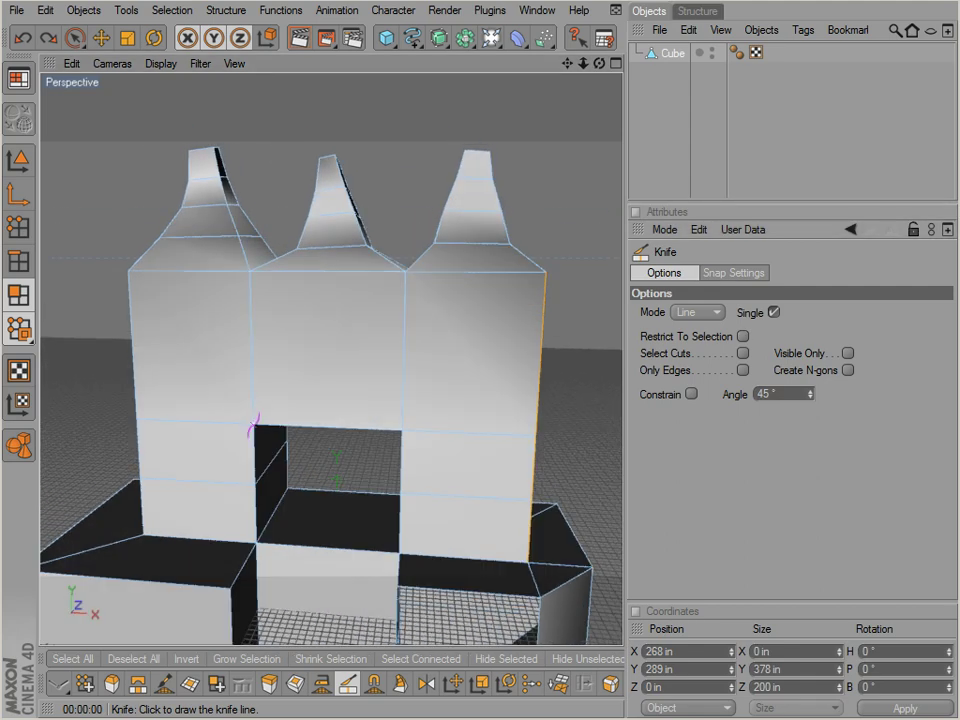
{"action": "mouse_move", "coordinate": [253, 427]}
{"action": "left_mouse_down"}
{"action": "mouse_move", "coordinate": [370, 318]}
{"action": "mouse_move", "coordinate": [406, 270]}
{"action": "mouse_move", "coordinate": [529, 441]}
{"action": "mouse_move", "coordinate": [331, 355]}
{"action": "mouse_move", "coordinate": [281, 311]}
{"action": "mouse_move", "coordinate": [428, 444]}
{"action": "mouse_move", "coordinate": [418, 446]}
{"action": "mouse_move", "coordinate": [536, 439]}
{"action": "mouse_move", "coordinate": [350, 412]}
{"action": "left_mouse_up"}
{"action": "scroll", "coordinate": [348, 408], "scroll_direction": "up", "scroll_amount": 5}
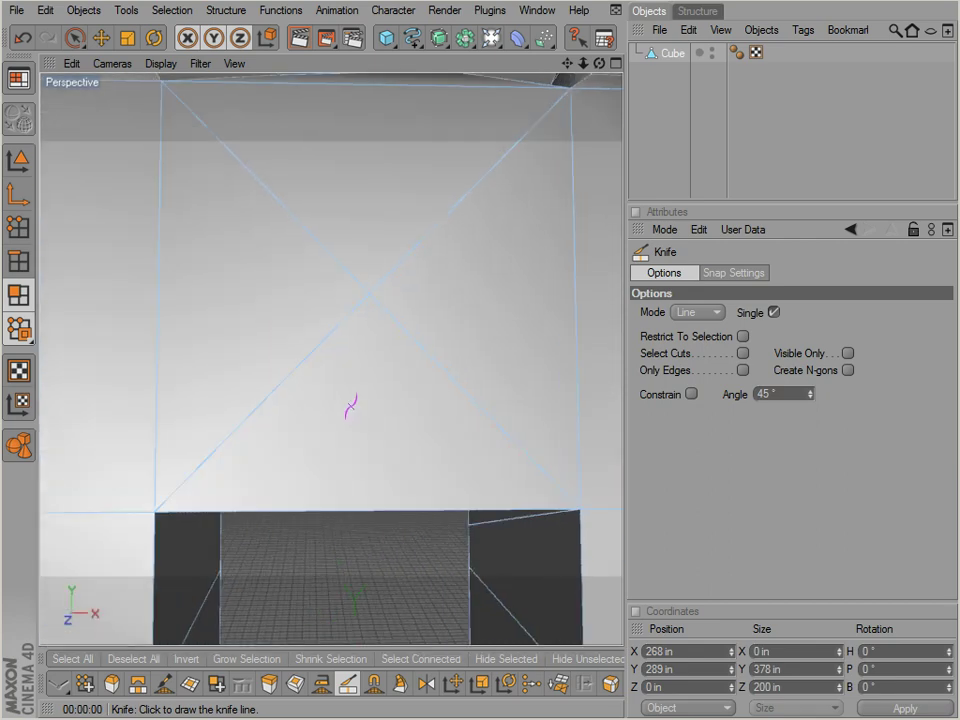
{"action": "scroll", "coordinate": [350, 400], "scroll_direction": "down", "scroll_amount": 3}
{"action": "scroll", "coordinate": [357, 382], "scroll_direction": "down", "scroll_amount": 5}
{"action": "left_click_drag", "start_coordinate": [342, 415], "coordinate": [536, 436], "text": "alt"}
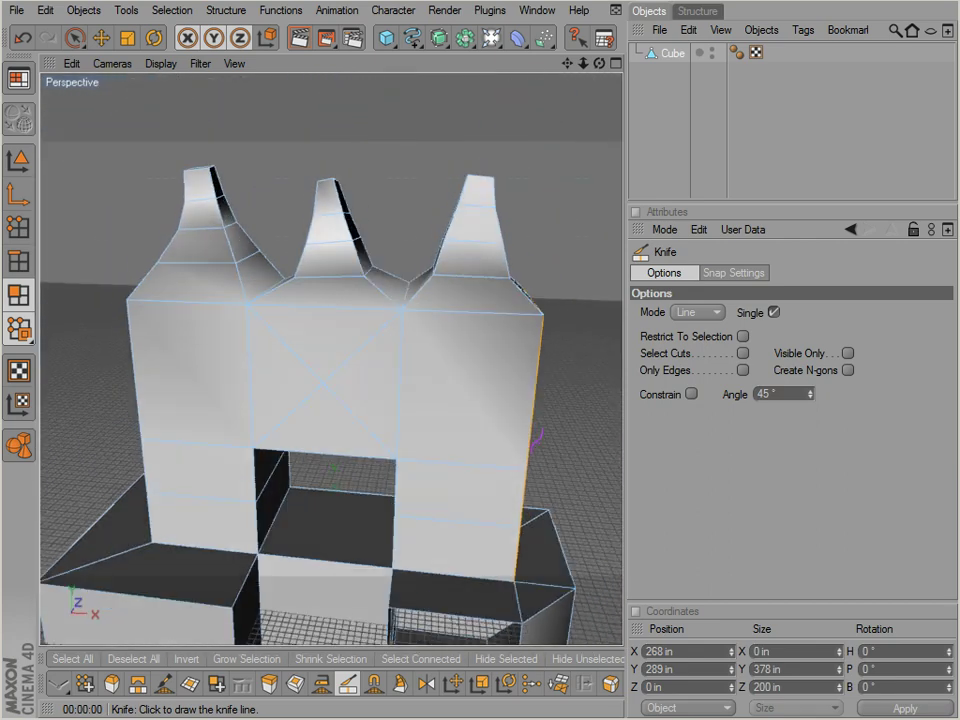
{"action": "middle_click_drag", "start_coordinate": [336, 399], "coordinate": [333, 408], "text": "alt"}
{"action": "left_click_drag", "start_coordinate": [333, 408], "coordinate": [336, 402], "text": "alt"}
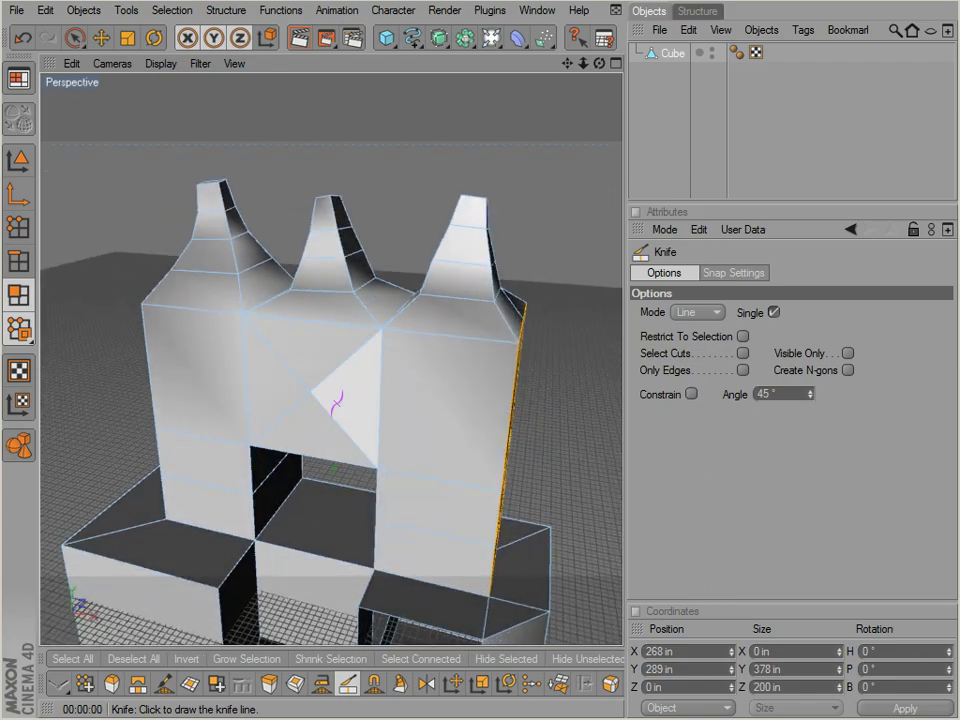